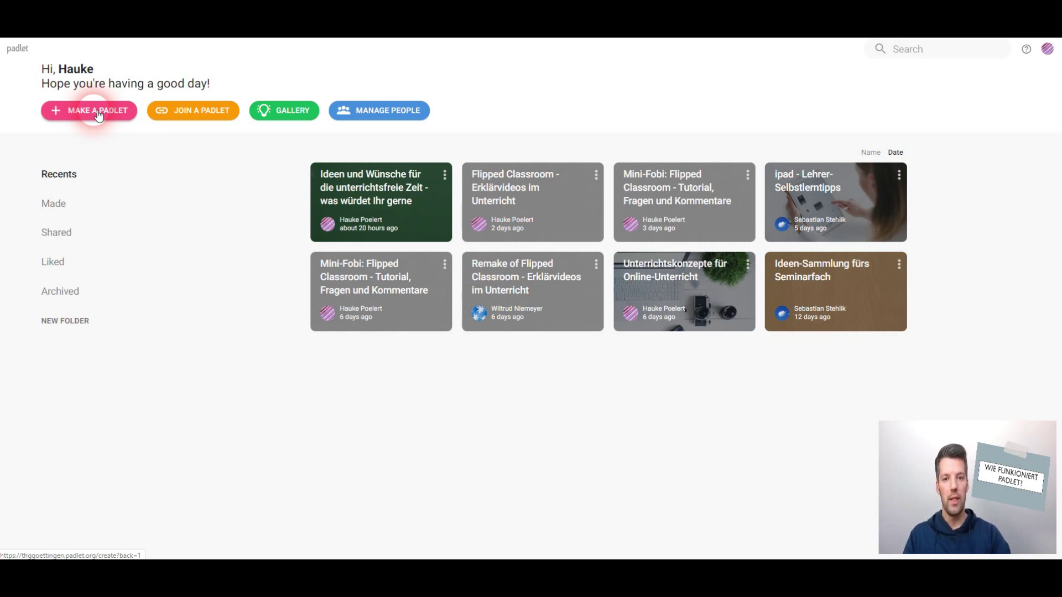
# Step: Create a new blank padlet with the Shelf layout
pyautogui.click(98, 113)
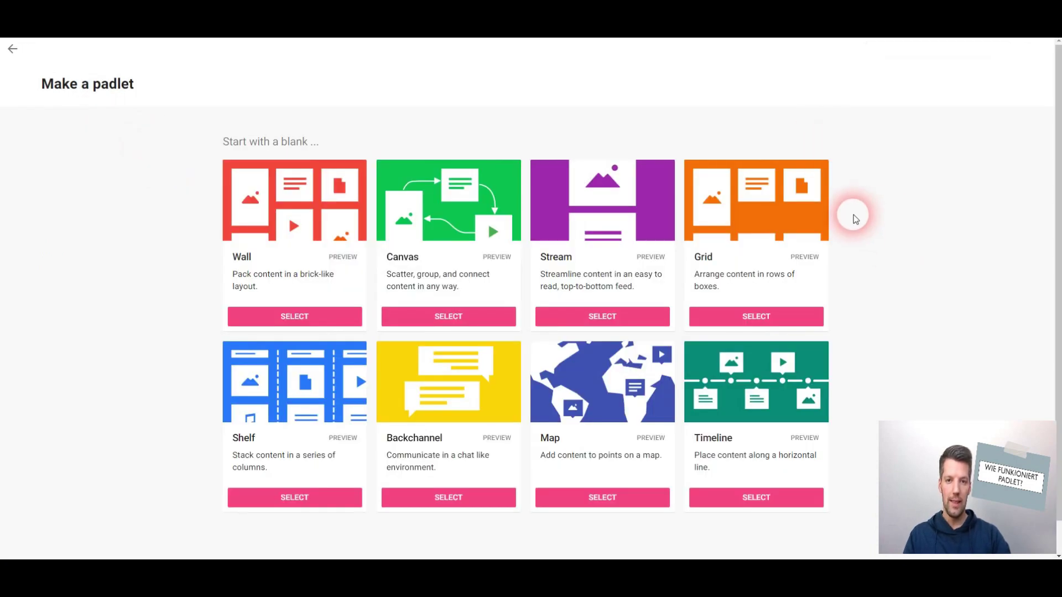
pyautogui.scroll(-1, 855, 221)
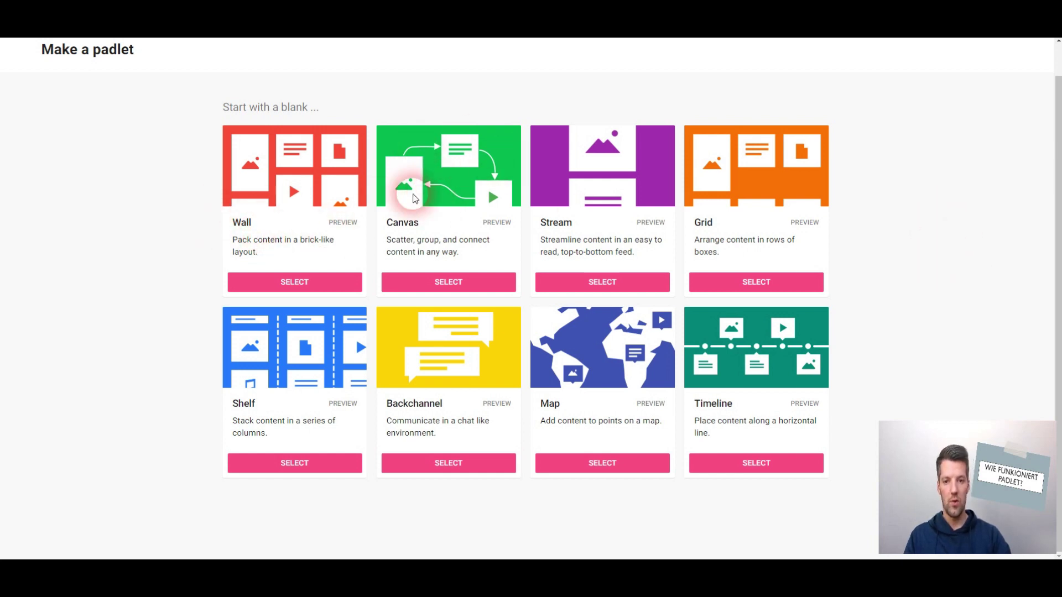
pyautogui.click(430, 190)
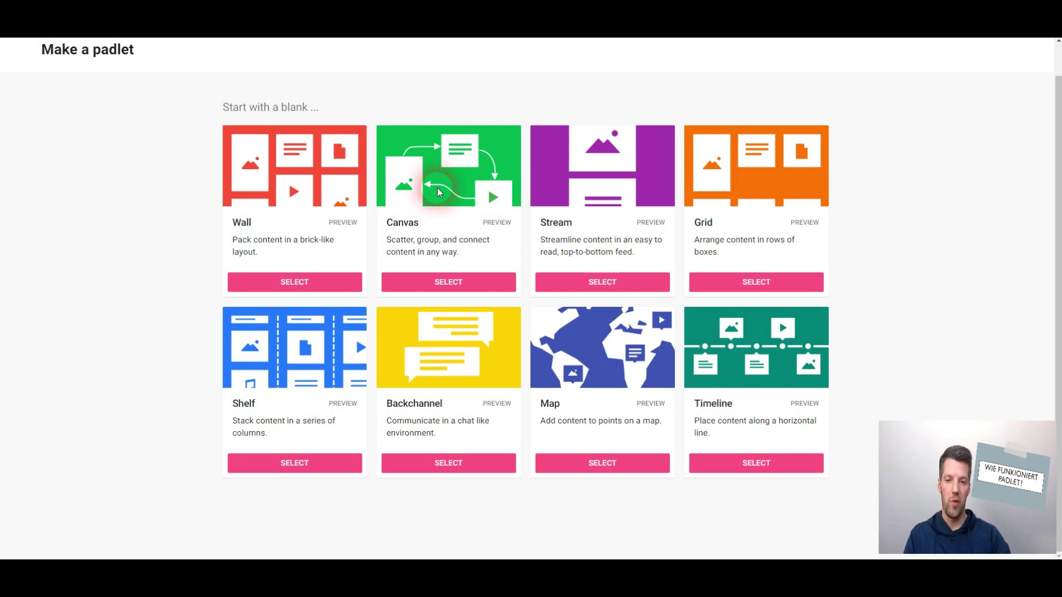
pyautogui.click(603, 201)
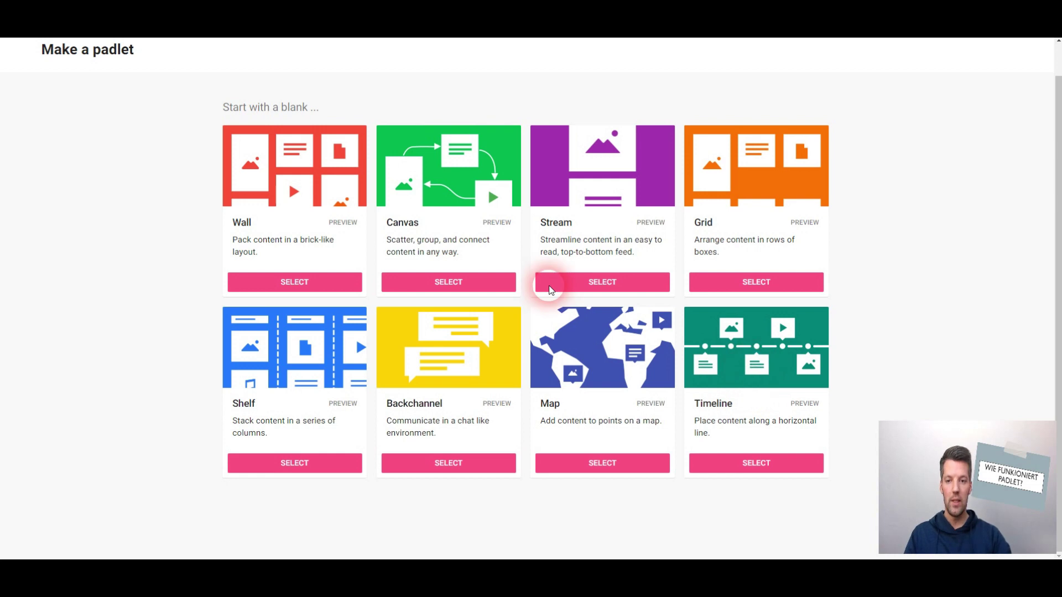
pyautogui.click(297, 465)
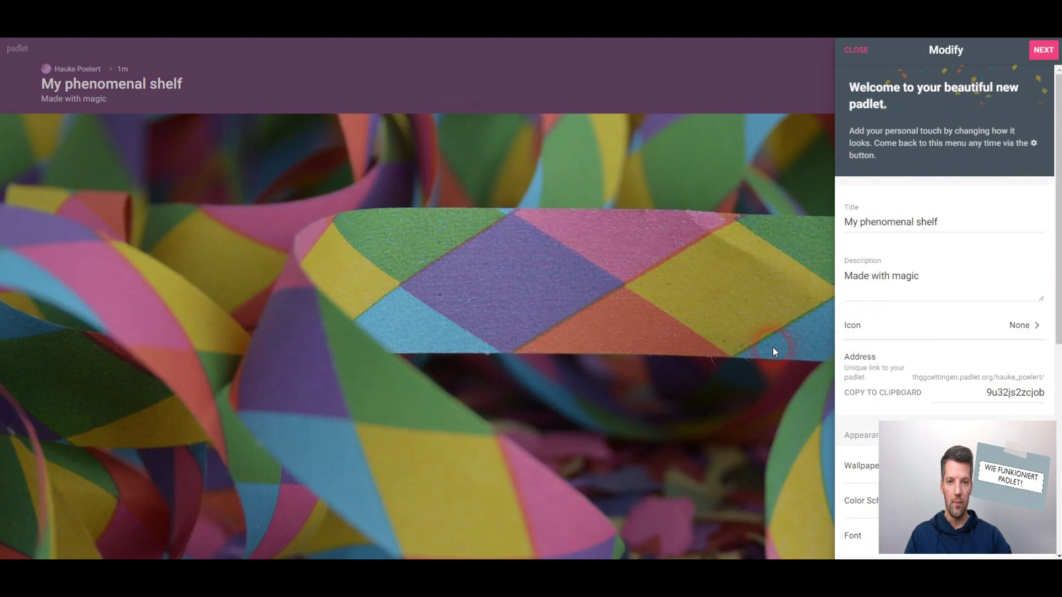
# Step: Set the padlet's title to "Tutorial" and its description to "Zum demonstrieren"
pyautogui.click(953, 222)
pyautogui.moveTo(907, 229); pyautogui.dragTo(834, 230)
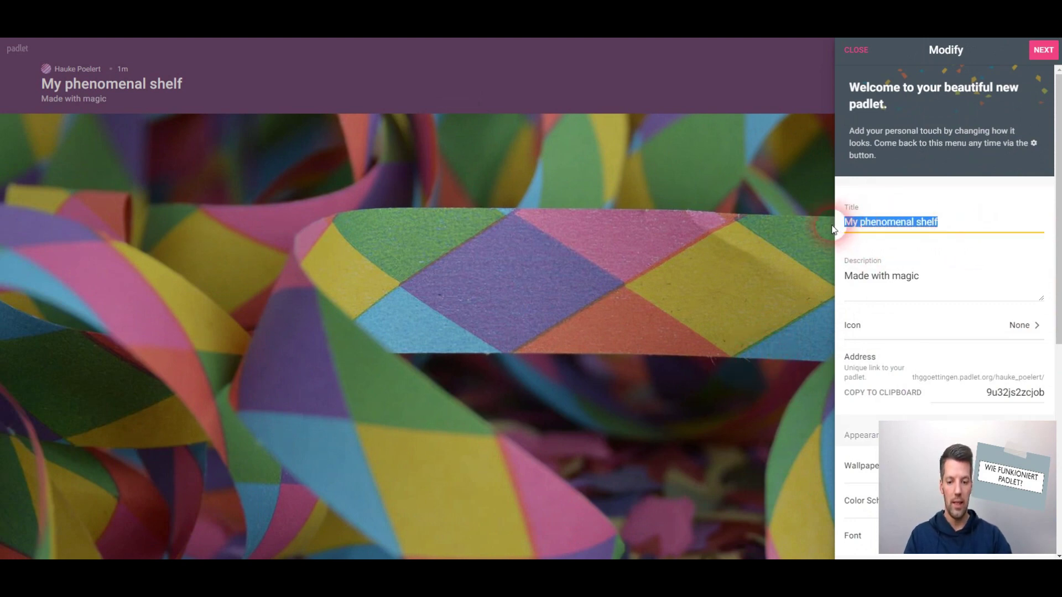
pyautogui.write('Tutorial')
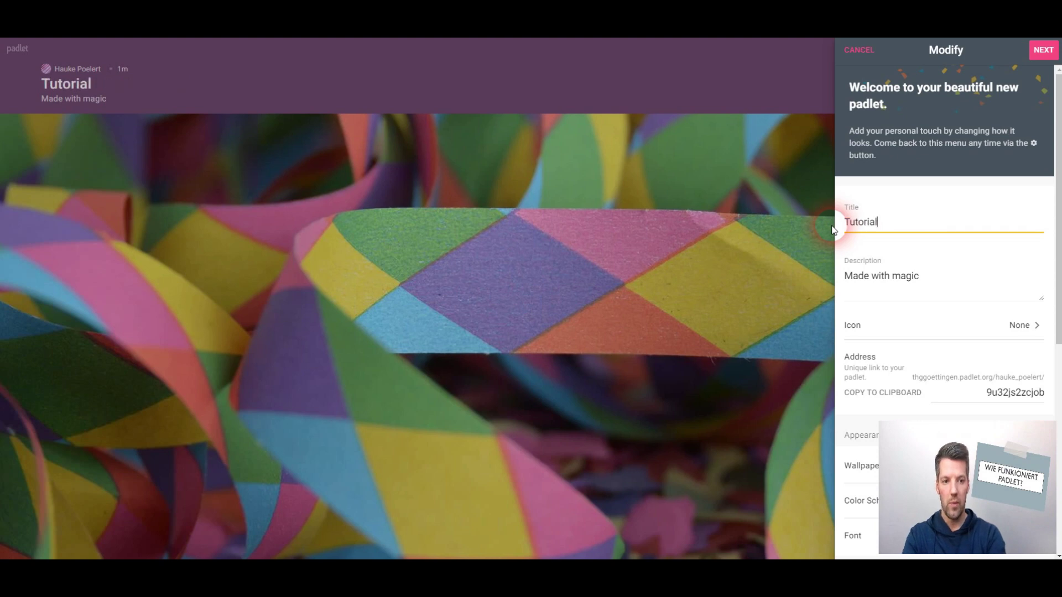
pyautogui.moveTo(924, 269); pyautogui.dragTo(834, 277)
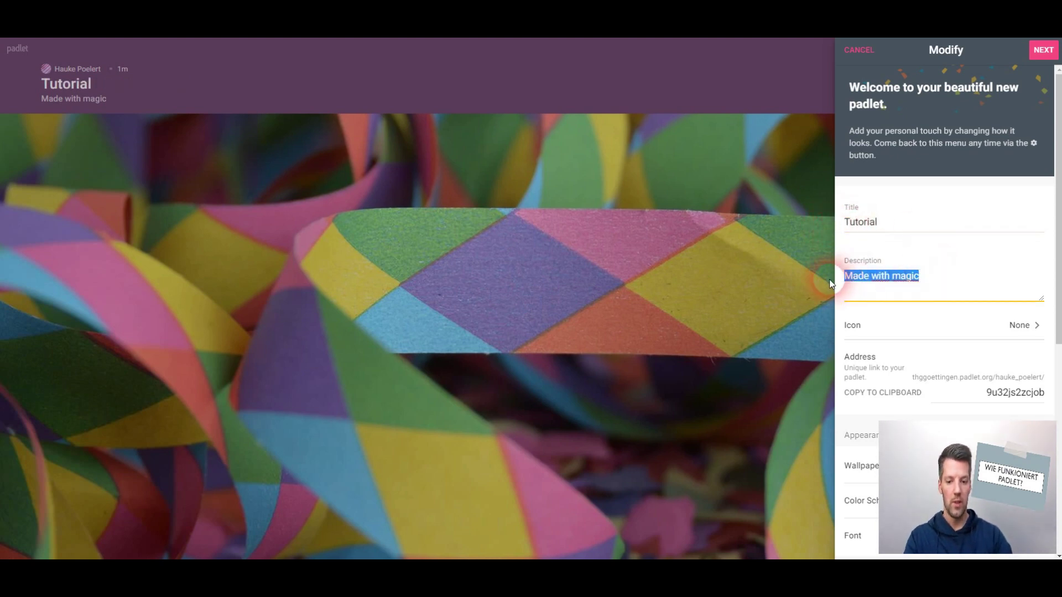
pyautogui.write('Zum demonsti')
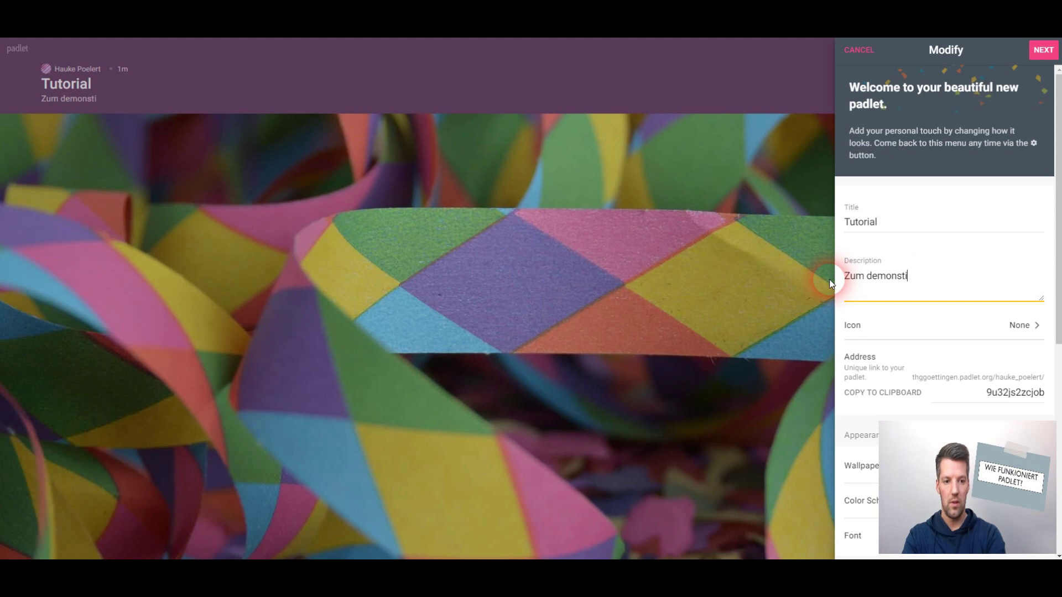
pyautogui.press('BackSpace')
pyautogui.write('rieren')
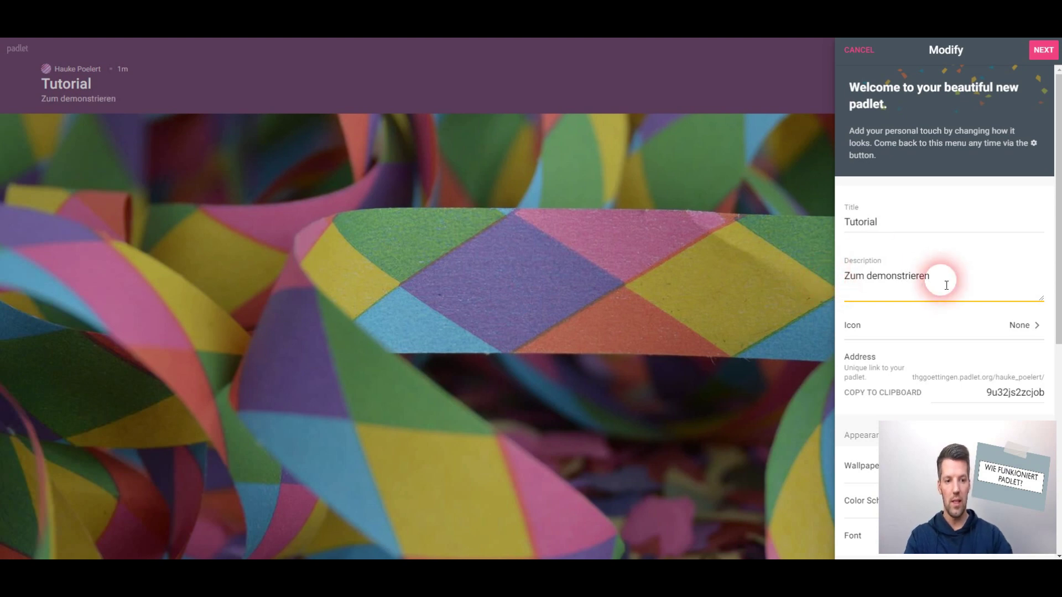
pyautogui.click(1028, 323)
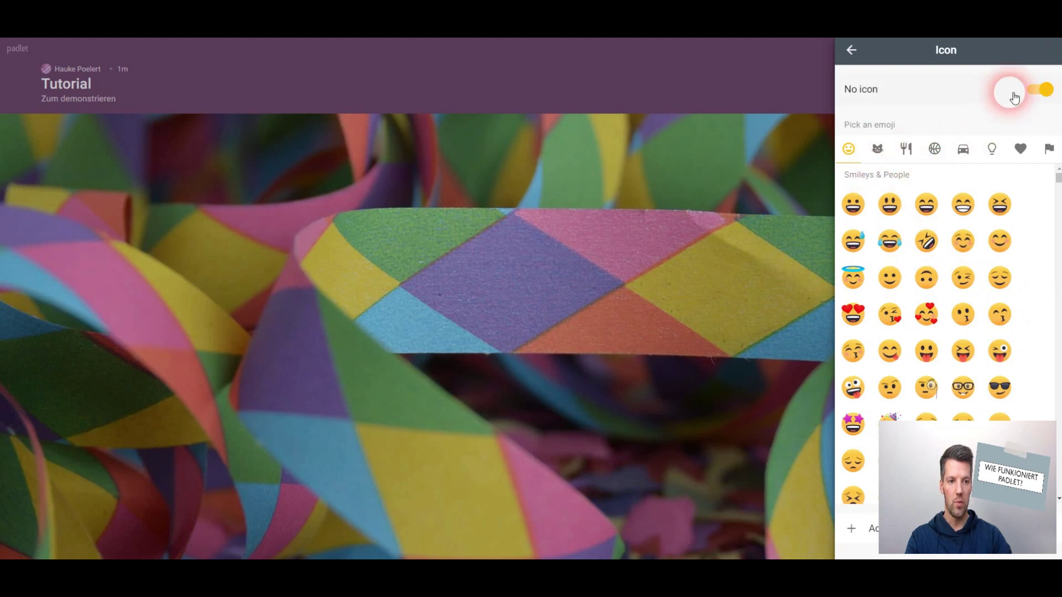
pyautogui.click(850, 49)
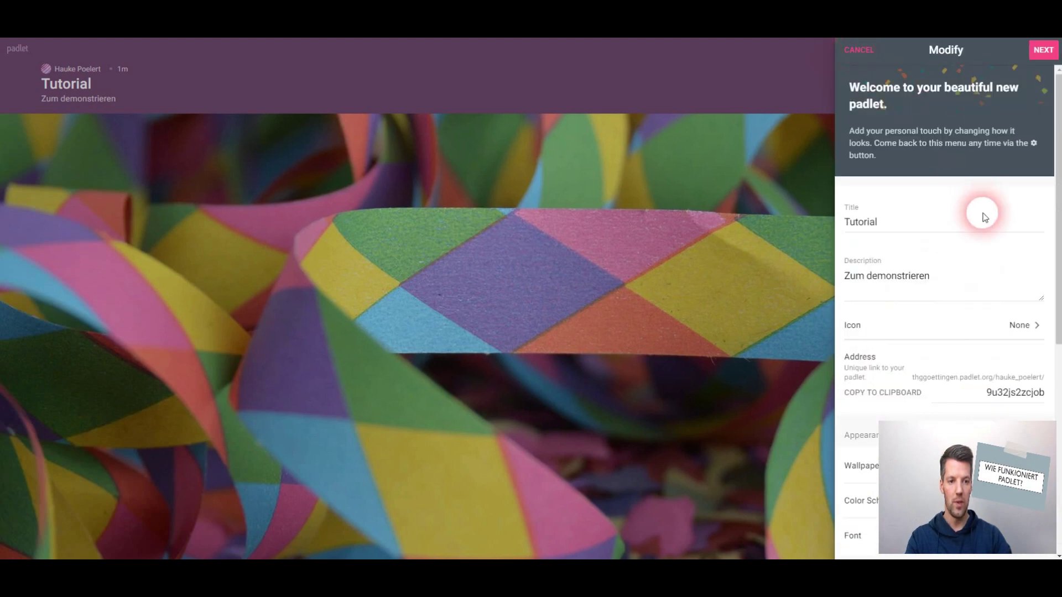
# Step: Replace the ending of the padlet's unique address with "Tutorial"
pyautogui.scroll(-2, 955, 293)
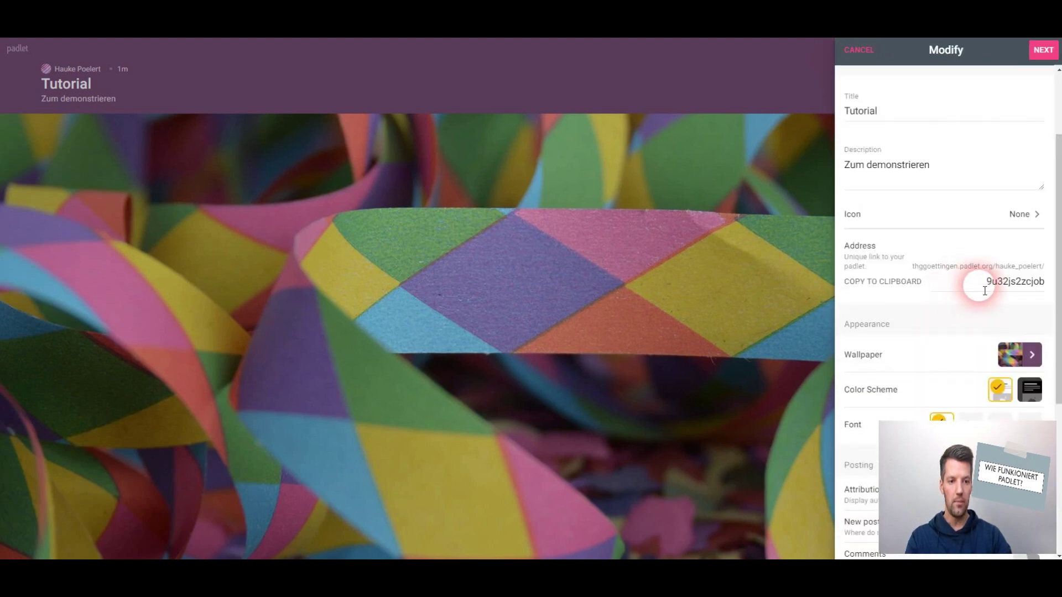
pyautogui.scroll(-1, 986, 296)
pyautogui.doubleClick(1024, 230)
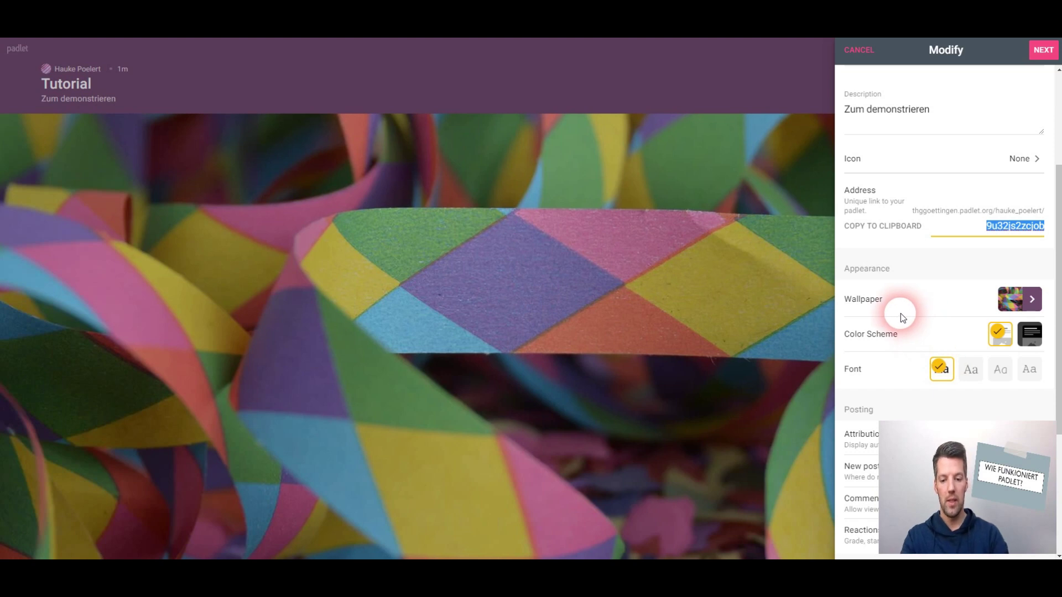
pyautogui.write('Tutorial')
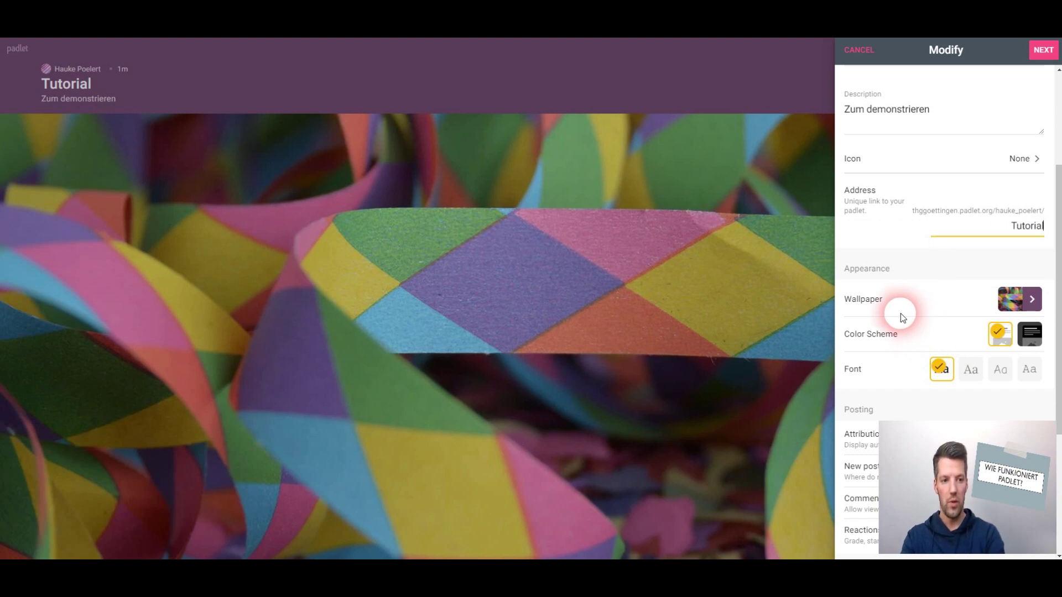
# Step: Set the padlet's wallpaper to the Notebook picture and return to the main settings
pyautogui.scroll(-1, 903, 271)
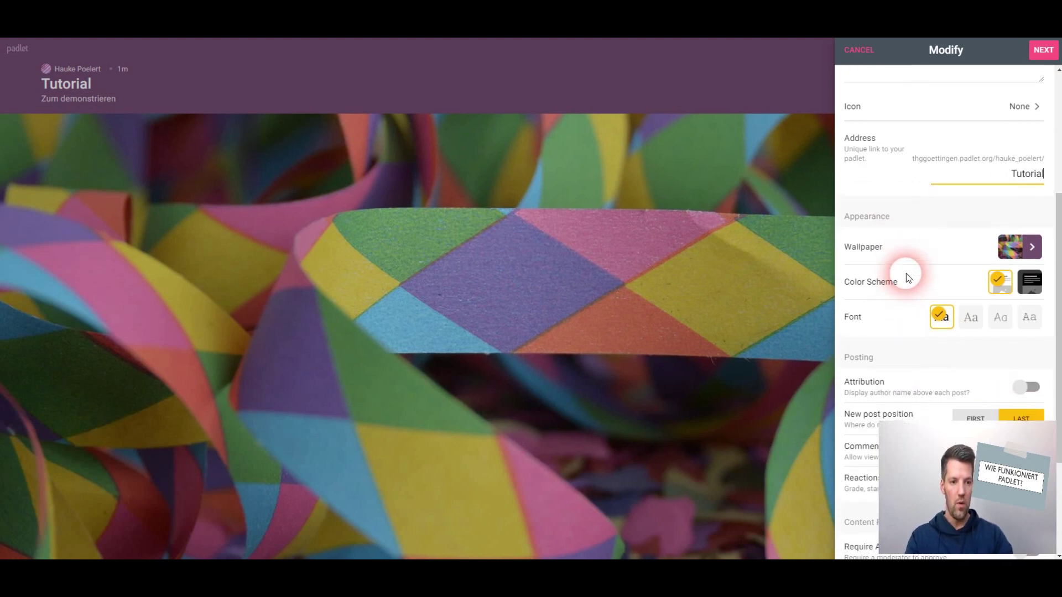
pyautogui.scroll(1, 913, 271)
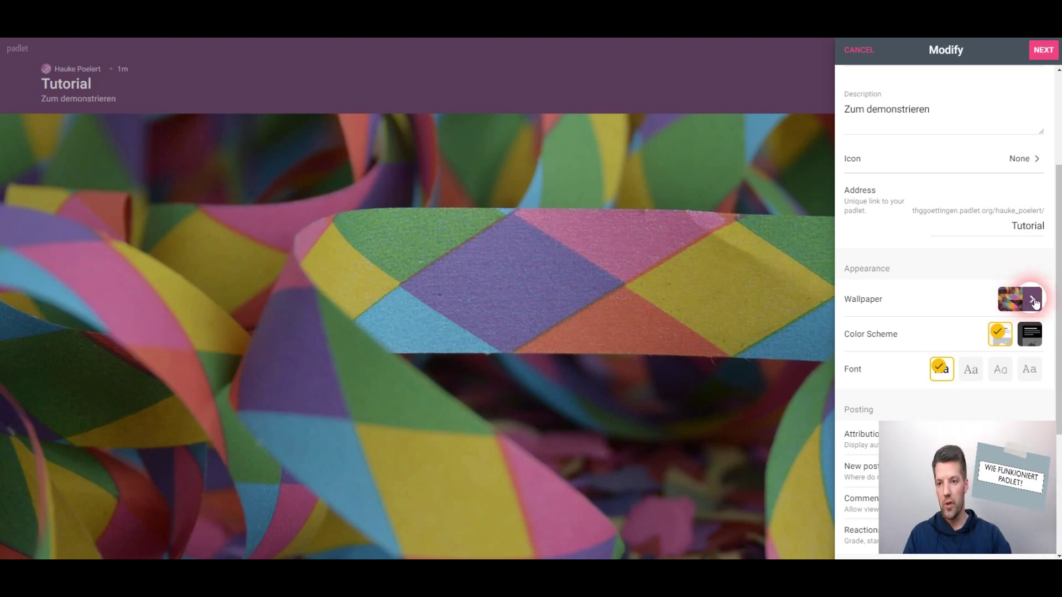
pyautogui.click(1033, 300)
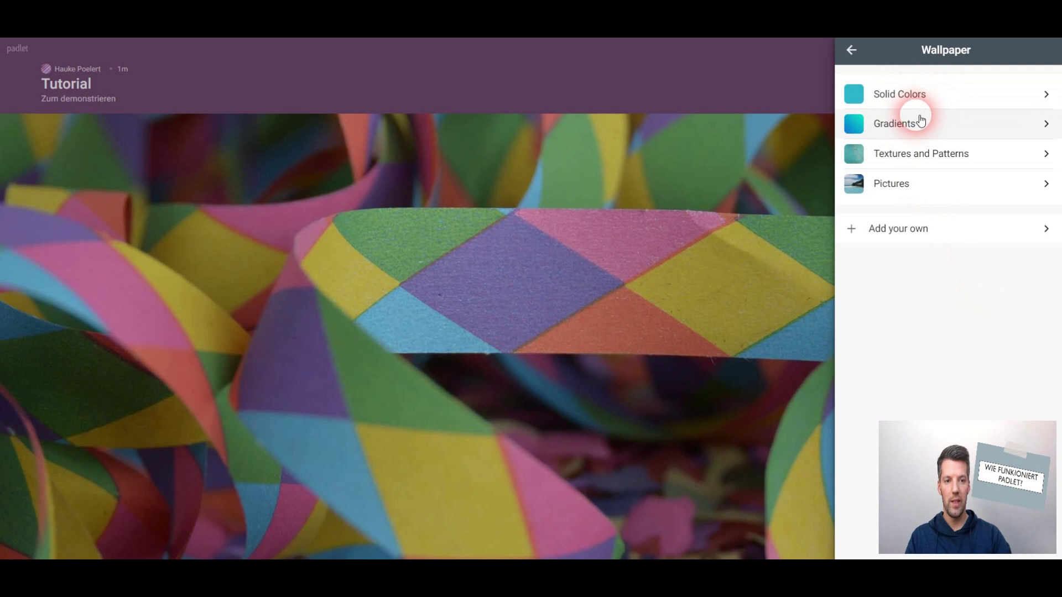
pyautogui.click(901, 192)
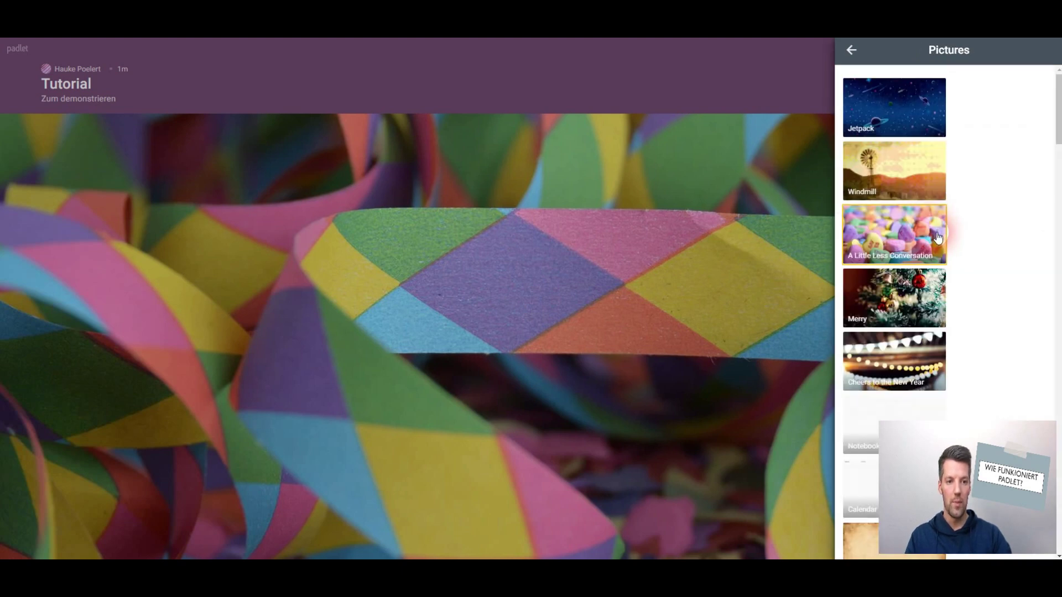
pyautogui.scroll(-2, 934, 243)
pyautogui.scroll(-1, 934, 243)
pyautogui.click(888, 267)
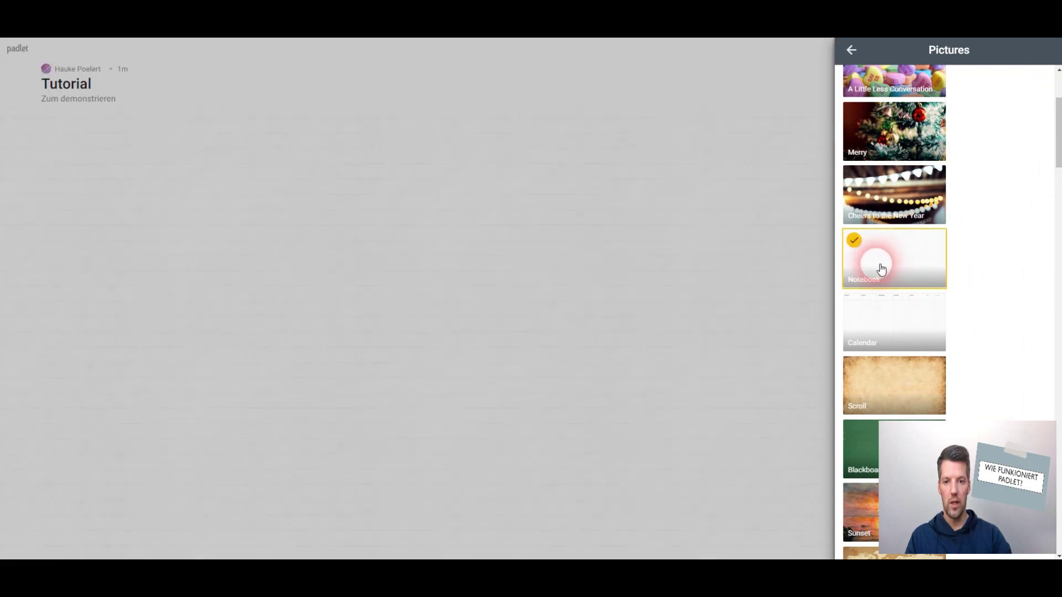
pyautogui.click(853, 51)
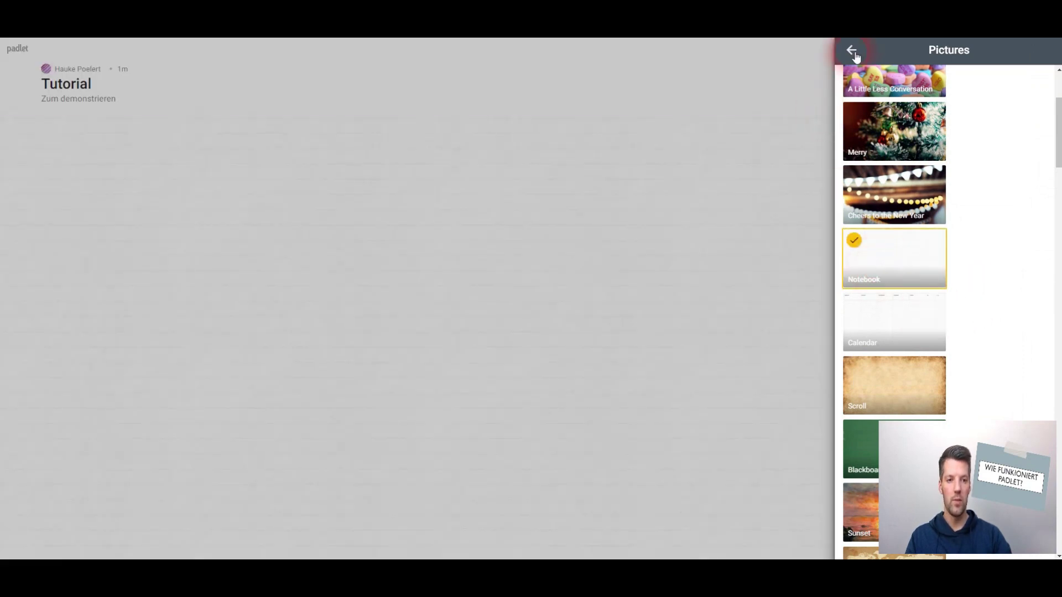
pyautogui.click(855, 58)
# Step: Enable author attribution above each post and allow viewers to comment on posts
pyautogui.scroll(-3, 961, 257)
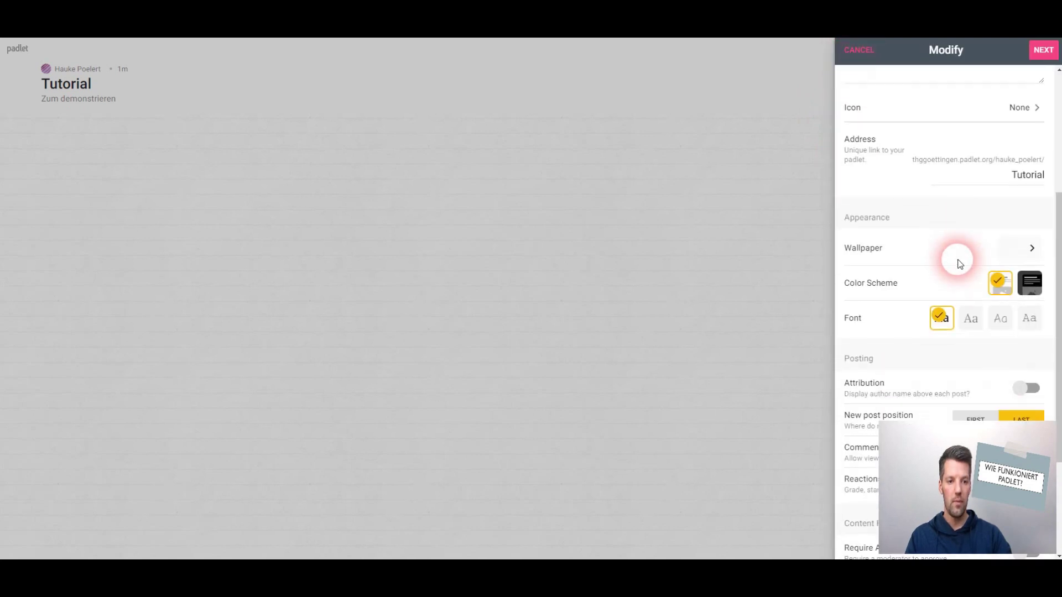
pyautogui.click(1033, 226)
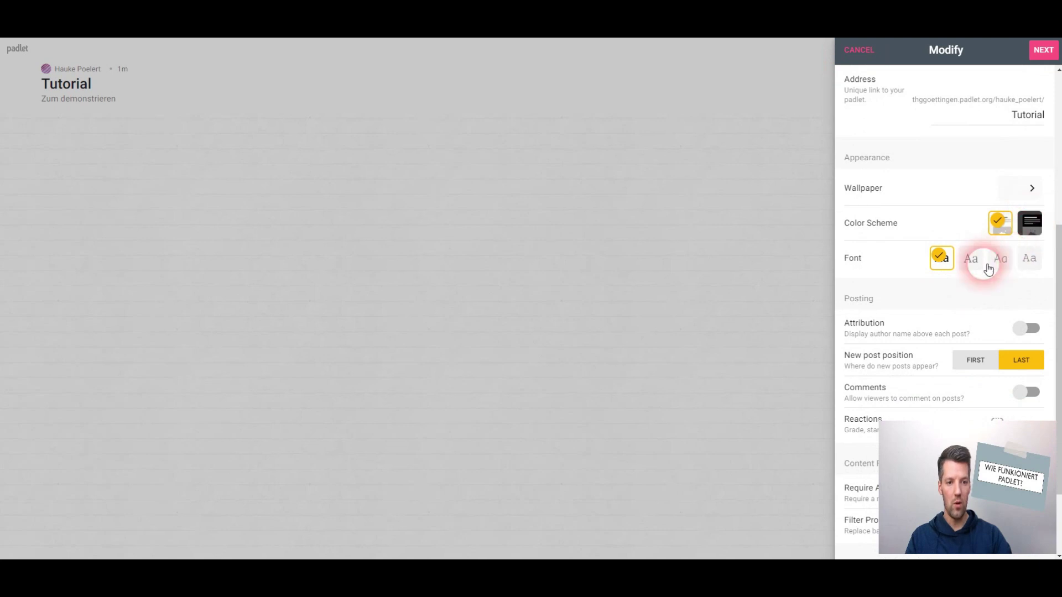
pyautogui.scroll(-1, 973, 271)
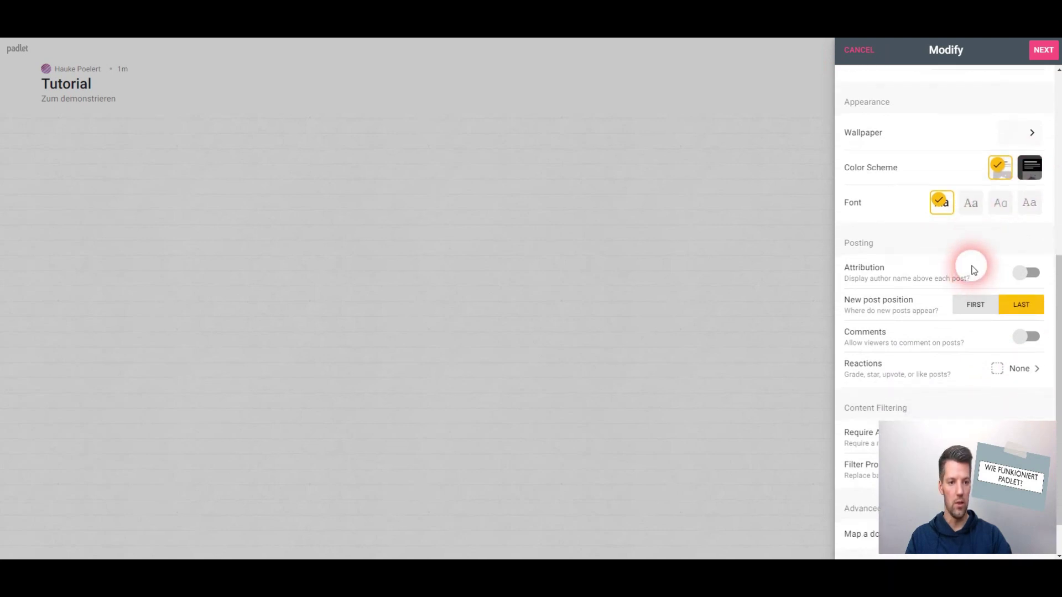
pyautogui.scroll(-1, 974, 269)
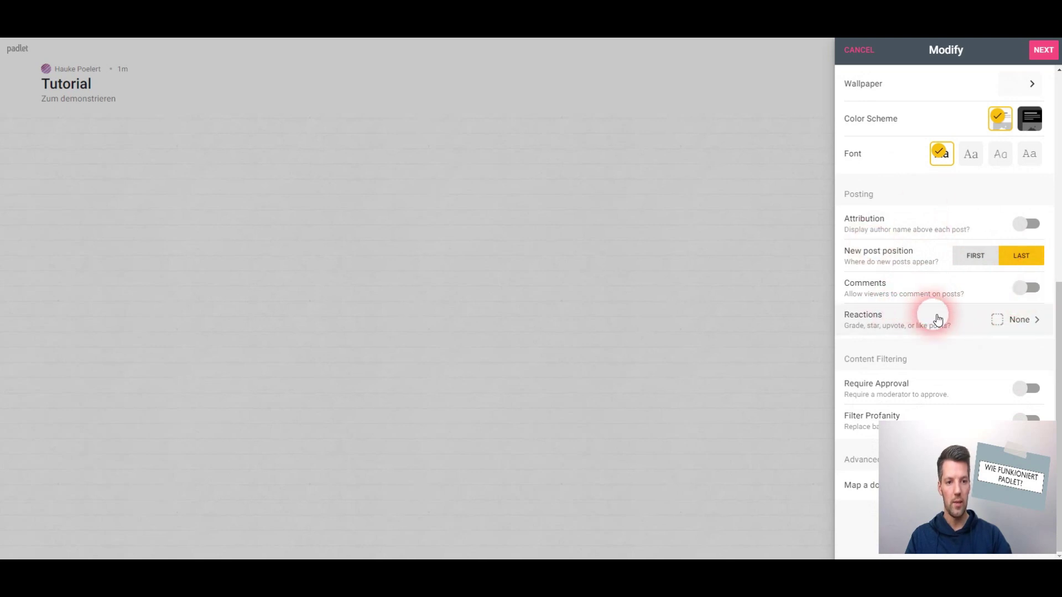
pyautogui.click(1029, 225)
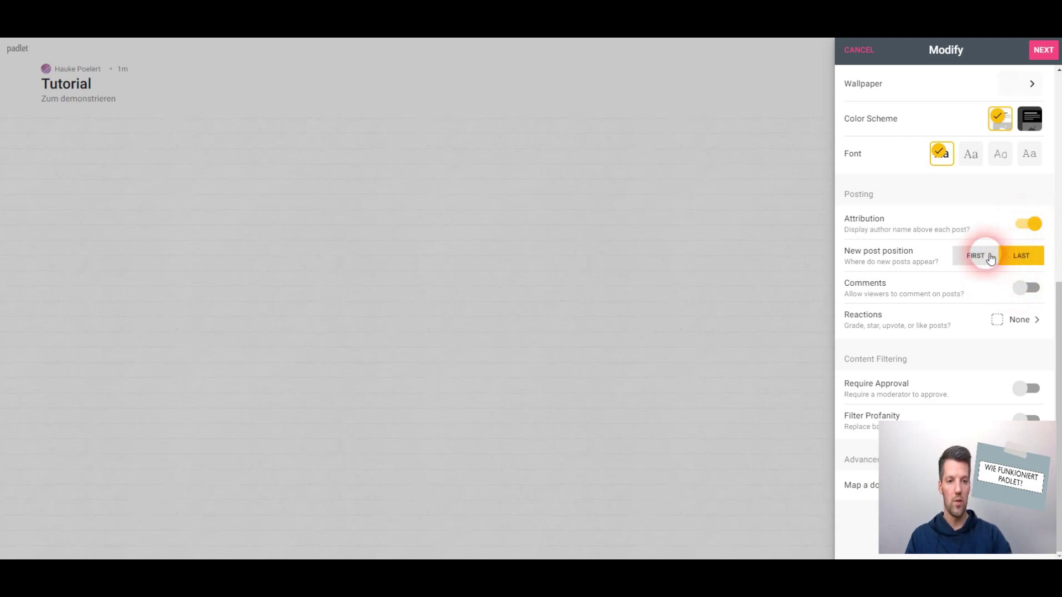
pyautogui.click(1028, 289)
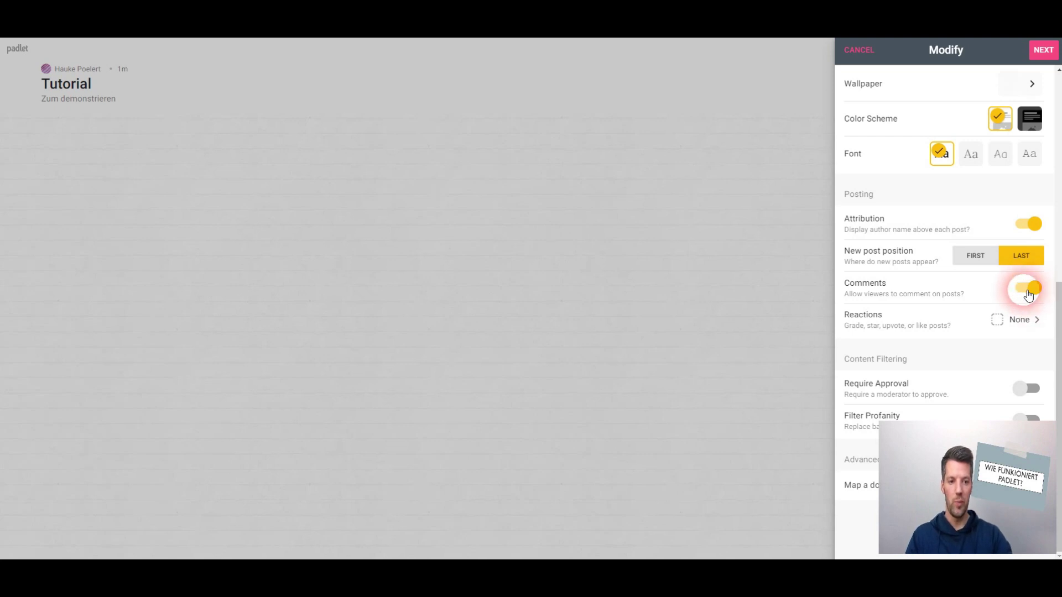
# Step: Set the post reactions to Like and dismiss the Dropbox storage notification
pyautogui.click(1003, 318)
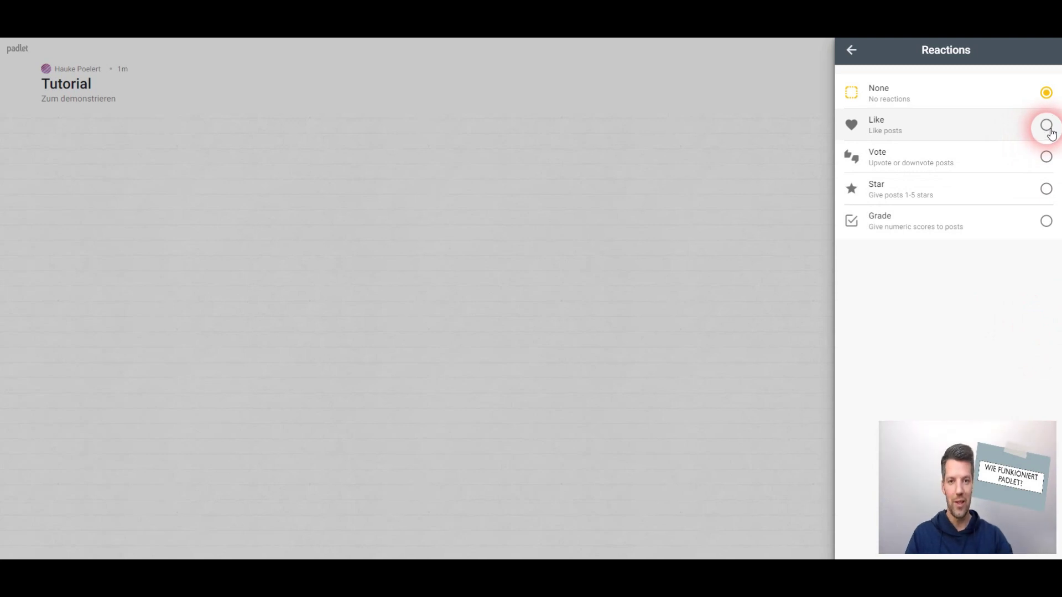
pyautogui.click(1046, 126)
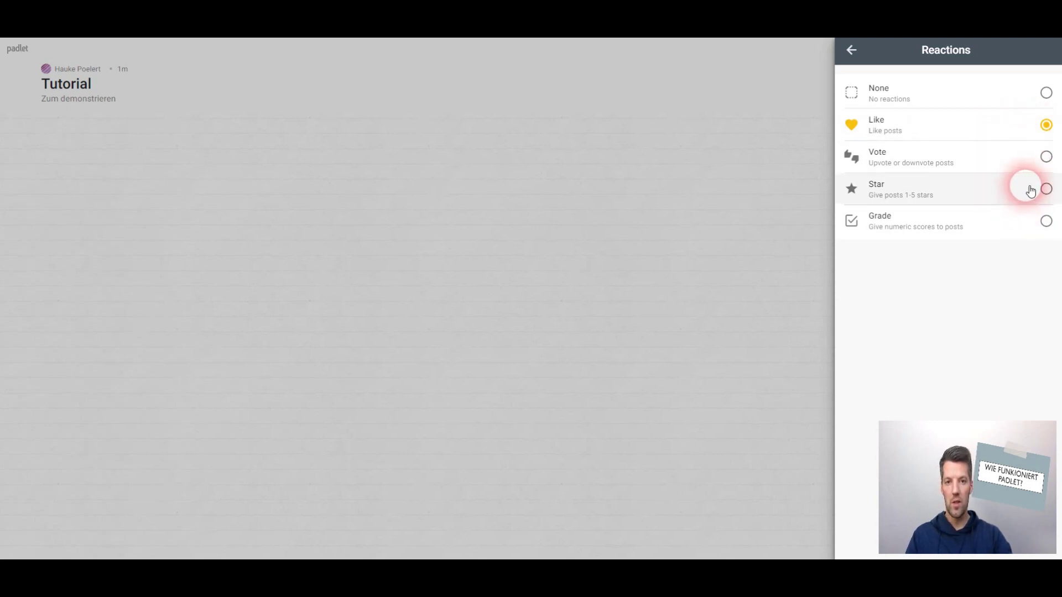
pyautogui.click(852, 51)
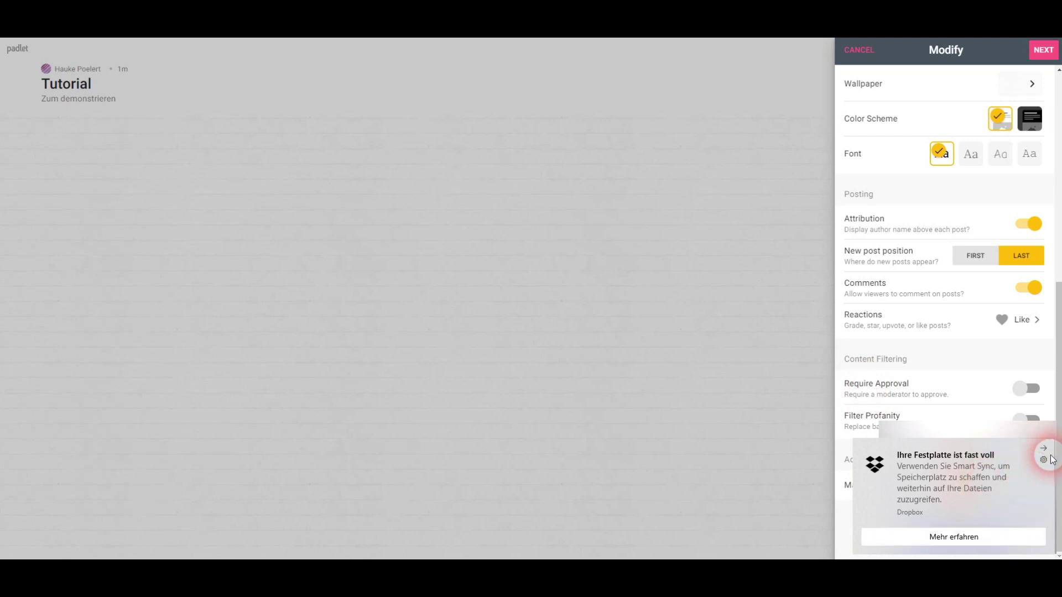
pyautogui.click(1044, 448)
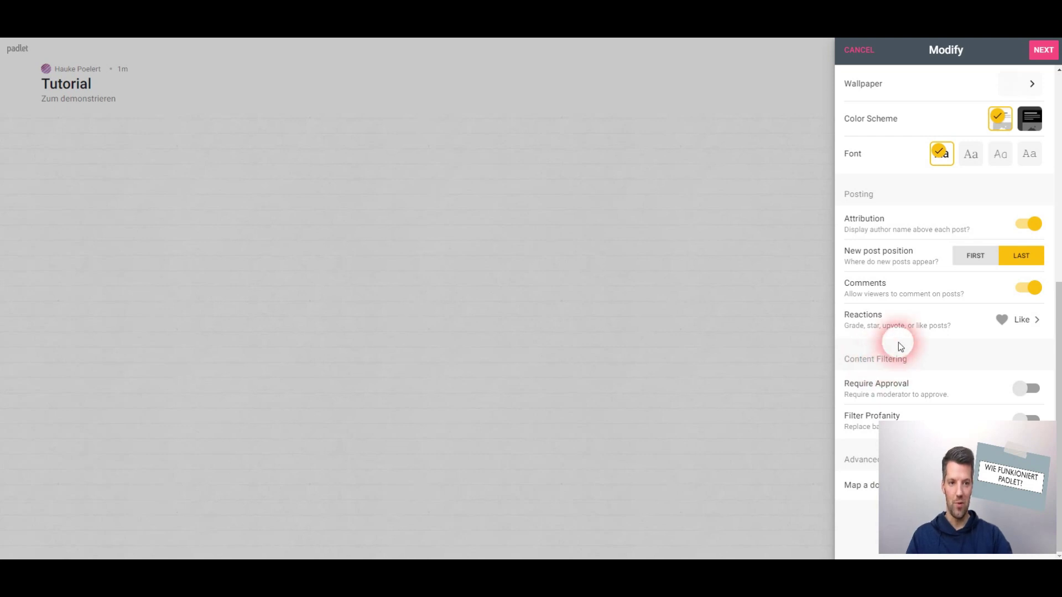
# Step: Save the padlet's settings and finish the setup to start posting
pyautogui.scroll(7, 900, 341)
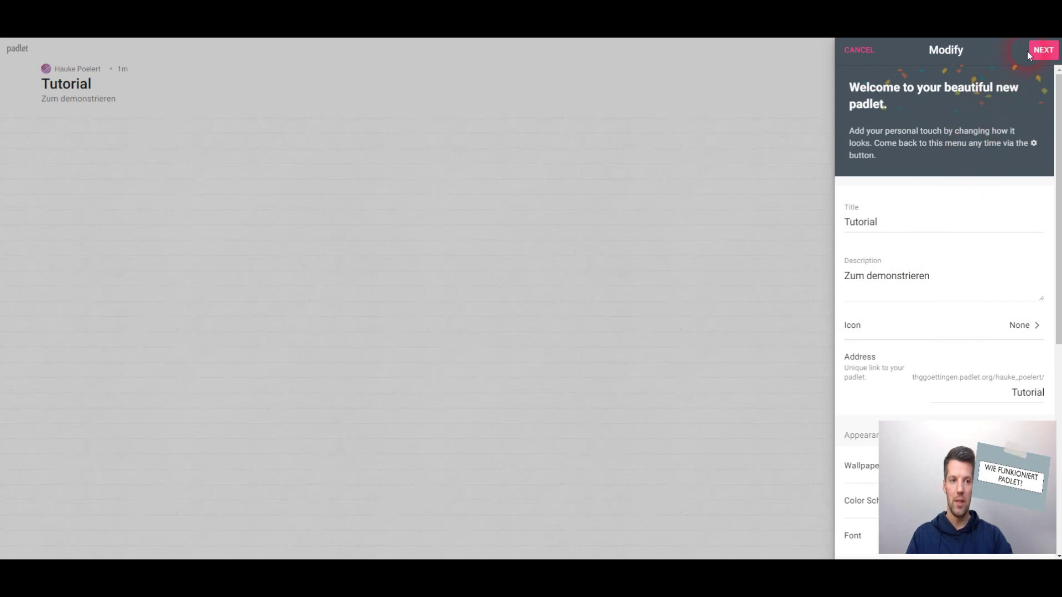
pyautogui.click(1044, 51)
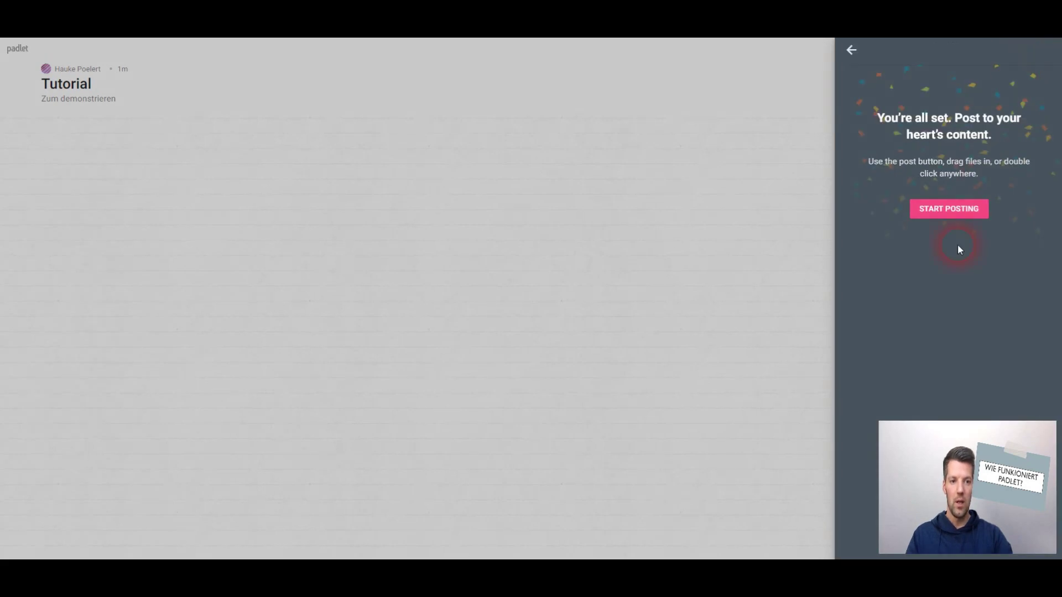
pyautogui.click(949, 210)
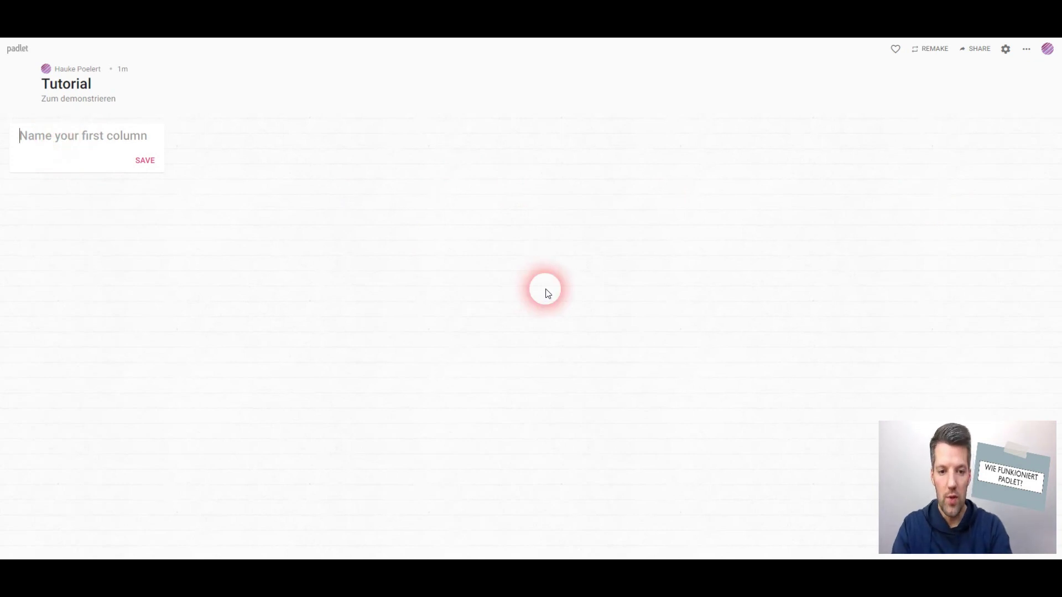
# Step: Name the first column "Hinweise zu Padlet" and add a second column named "Padlet im Unterricht"
pyautogui.write('Hinweise zu Padlet')
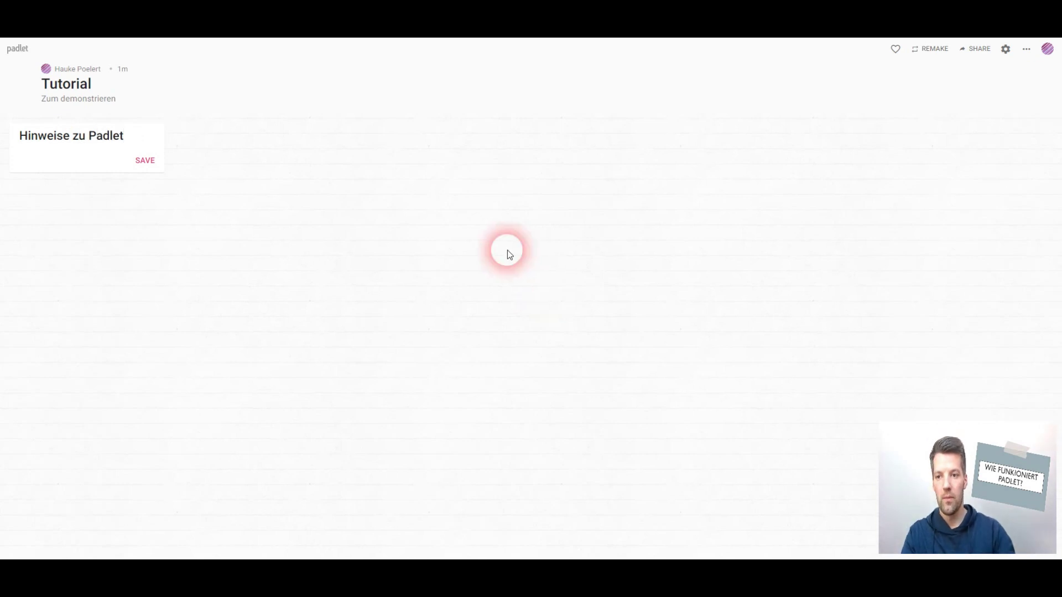
pyautogui.click(145, 160)
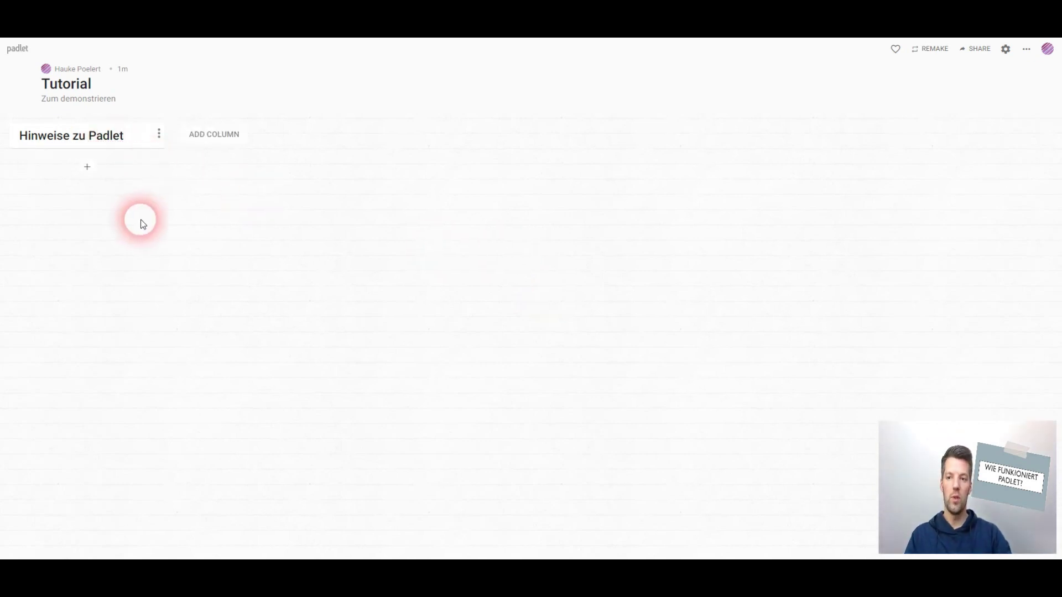
pyautogui.click(219, 137)
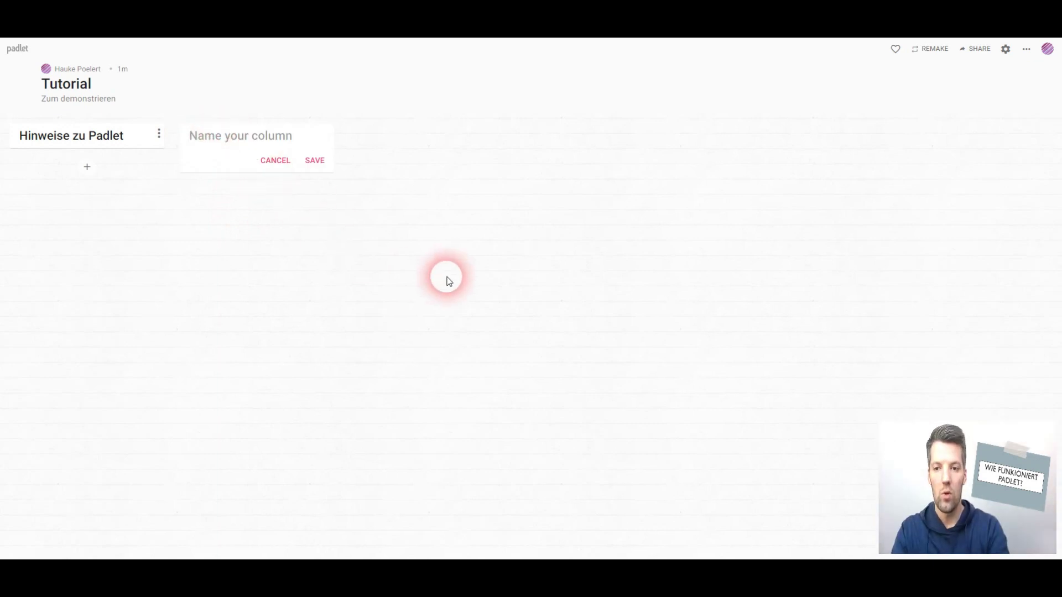
pyautogui.write('Padlet im Unterricht')
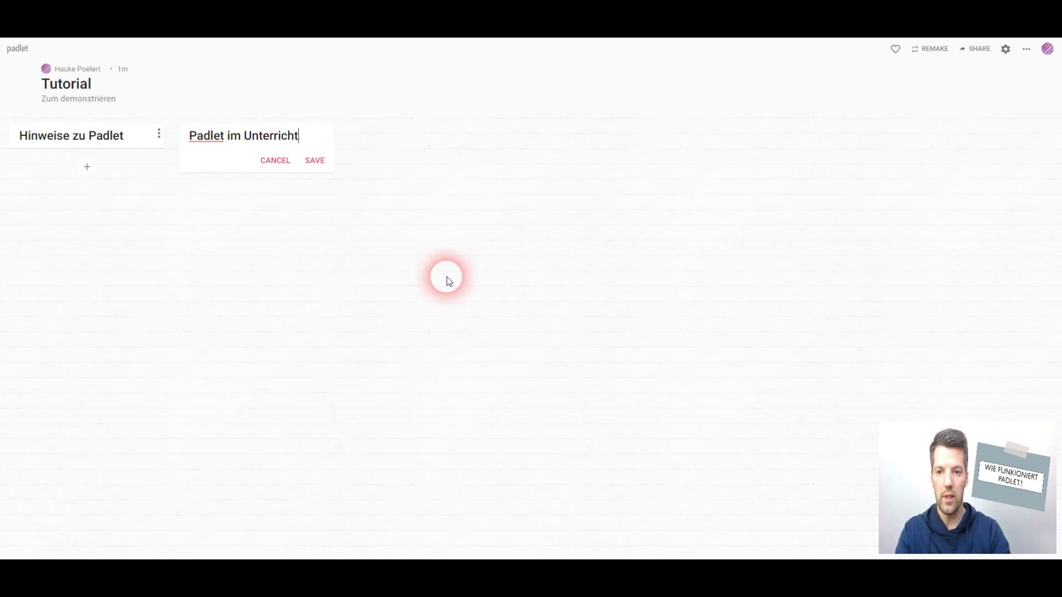
pyautogui.click(313, 160)
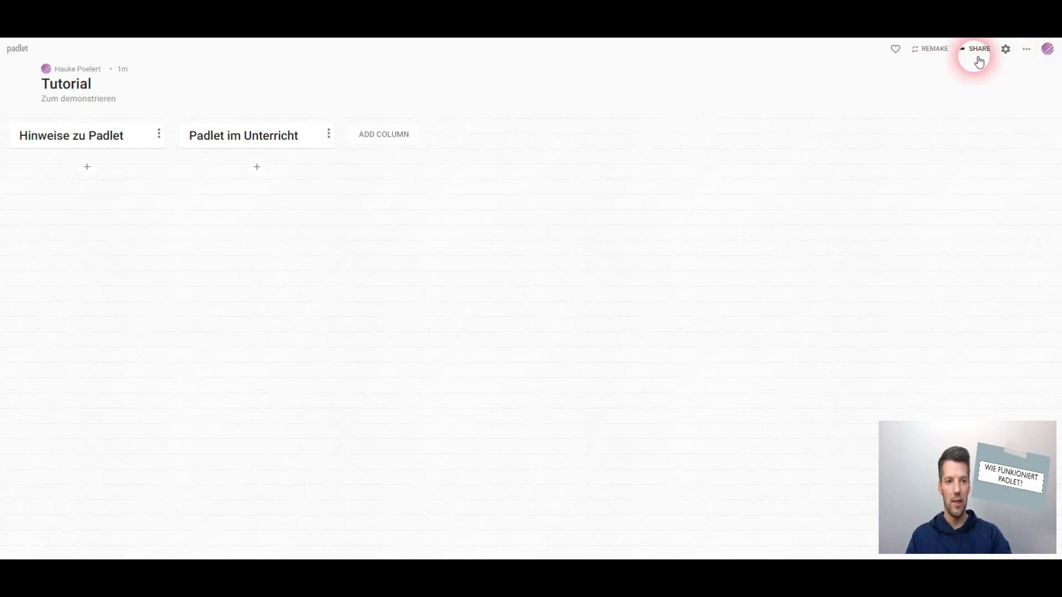
pyautogui.click(1047, 50)
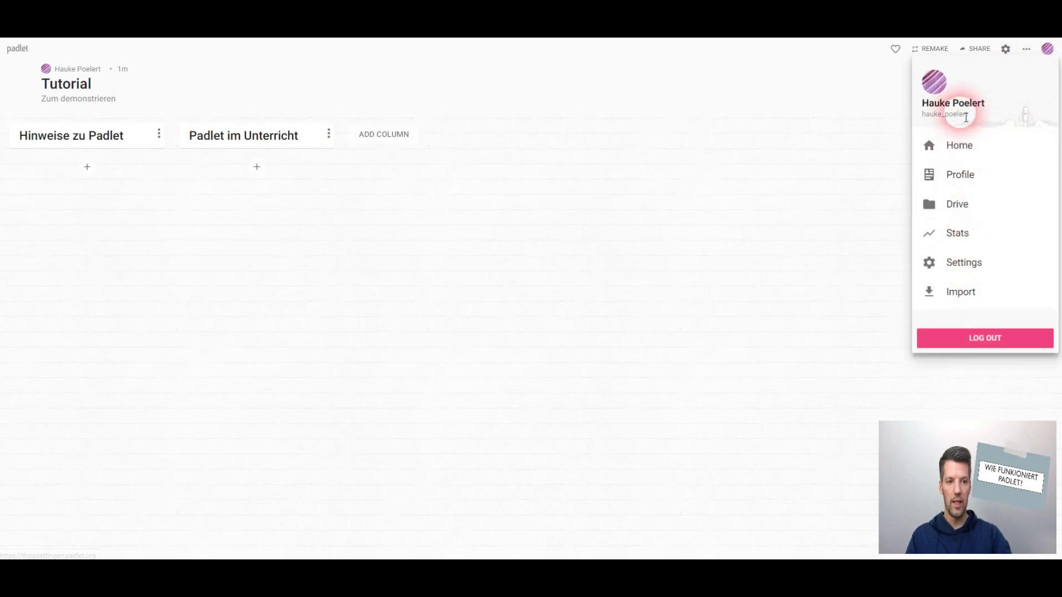
pyautogui.click(1050, 48)
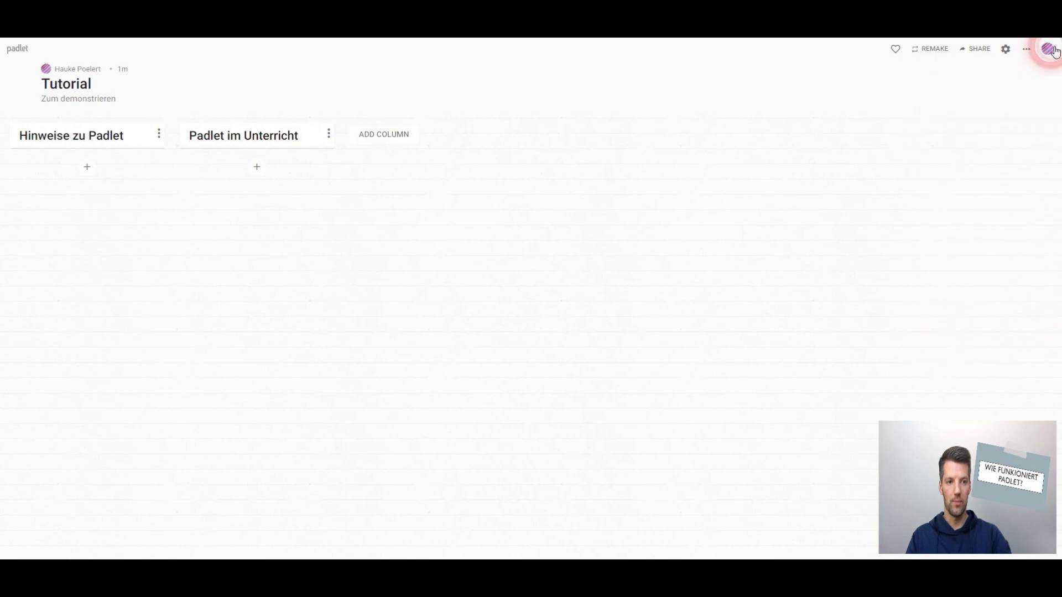
# Step: Open the padlet's sharing options and change its privacy to Secret
pyautogui.click(1026, 49)
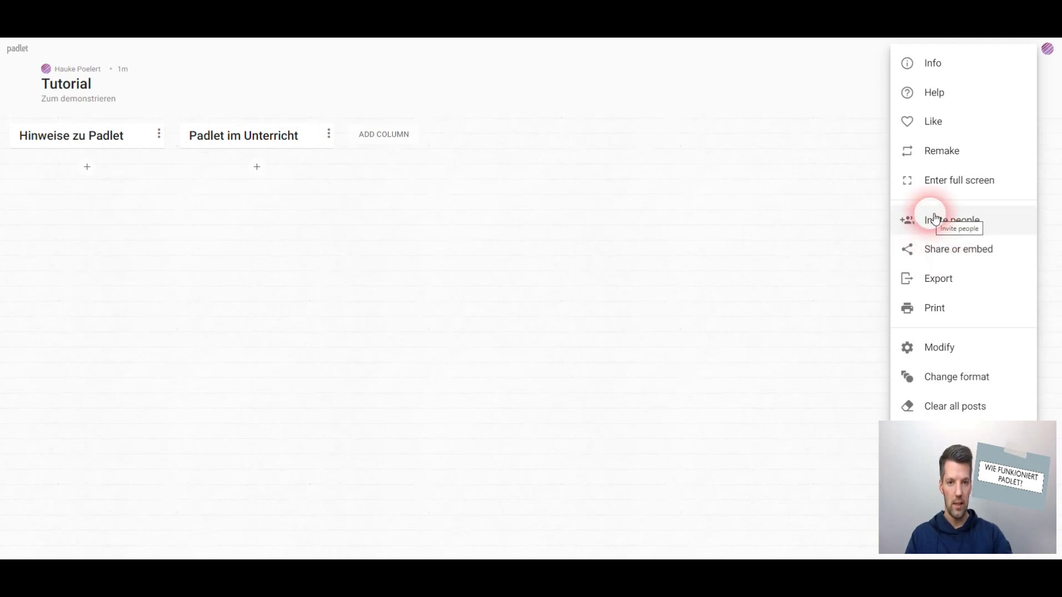
pyautogui.click(940, 255)
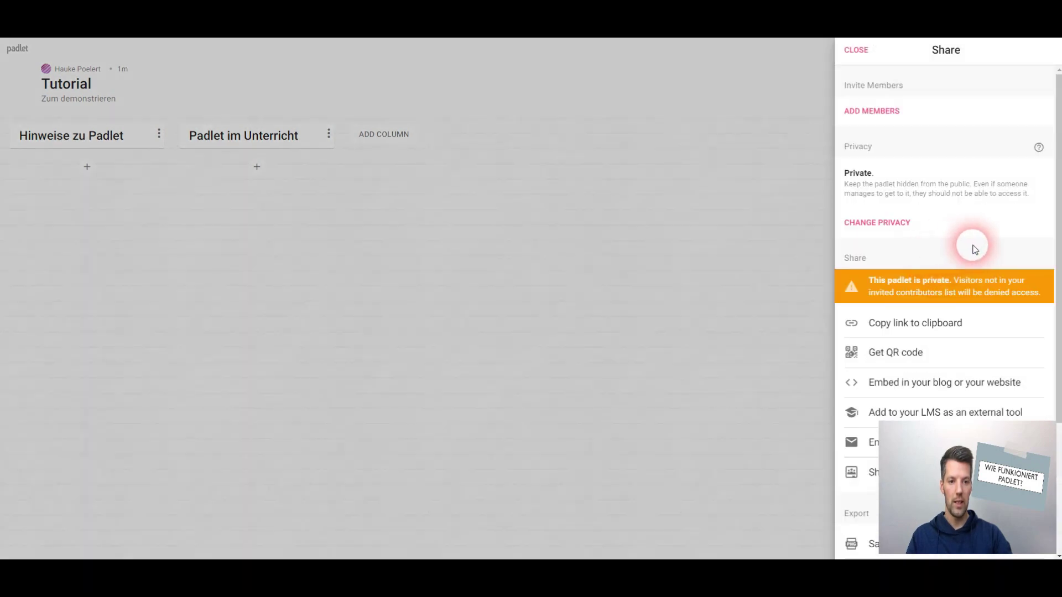
pyautogui.scroll(-2, 975, 237)
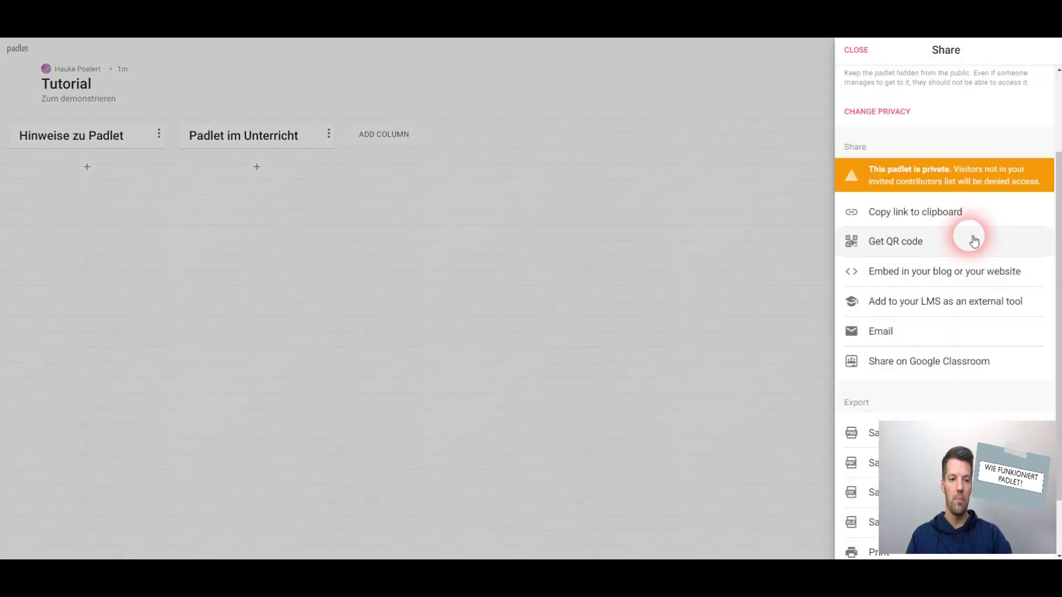
pyautogui.scroll(-1, 971, 246)
pyautogui.scroll(3, 967, 244)
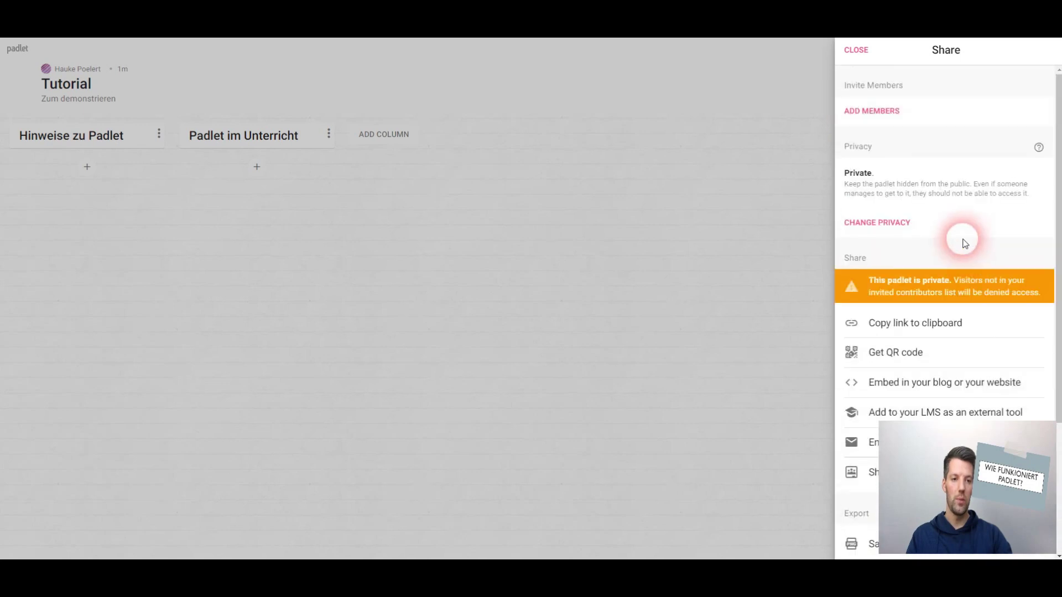
pyautogui.click(874, 223)
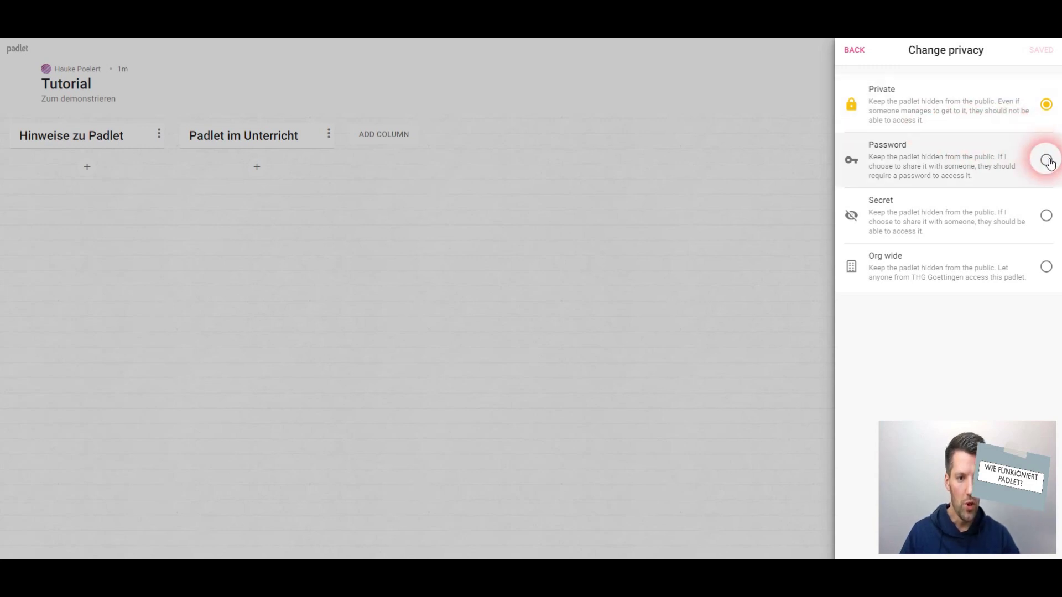
pyautogui.click(1046, 216)
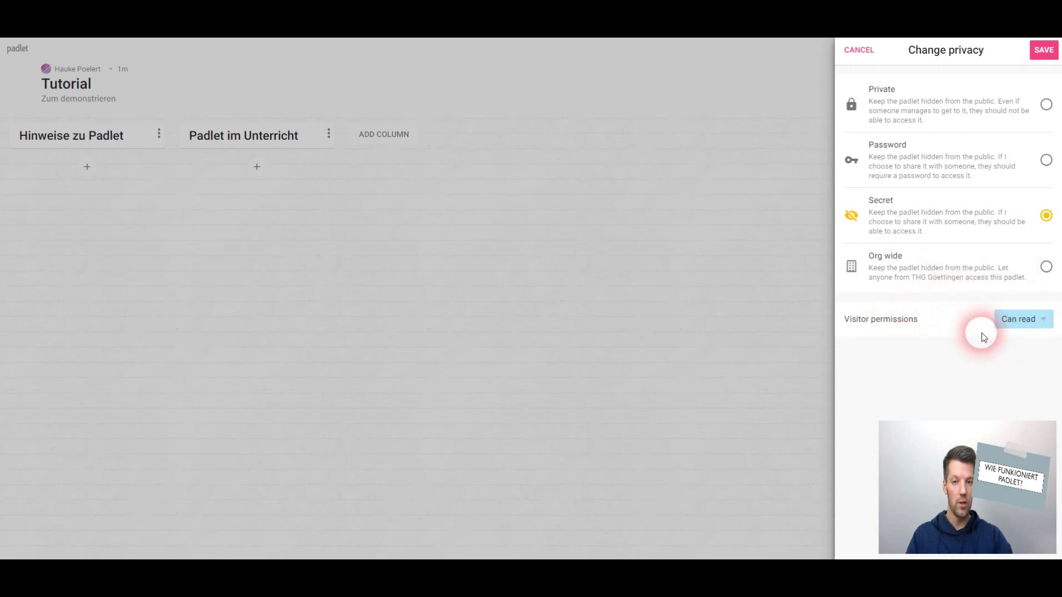
# Step: Set the visitor permissions to Can write, save the privacy change and return to the sharing options
pyautogui.click(1018, 323)
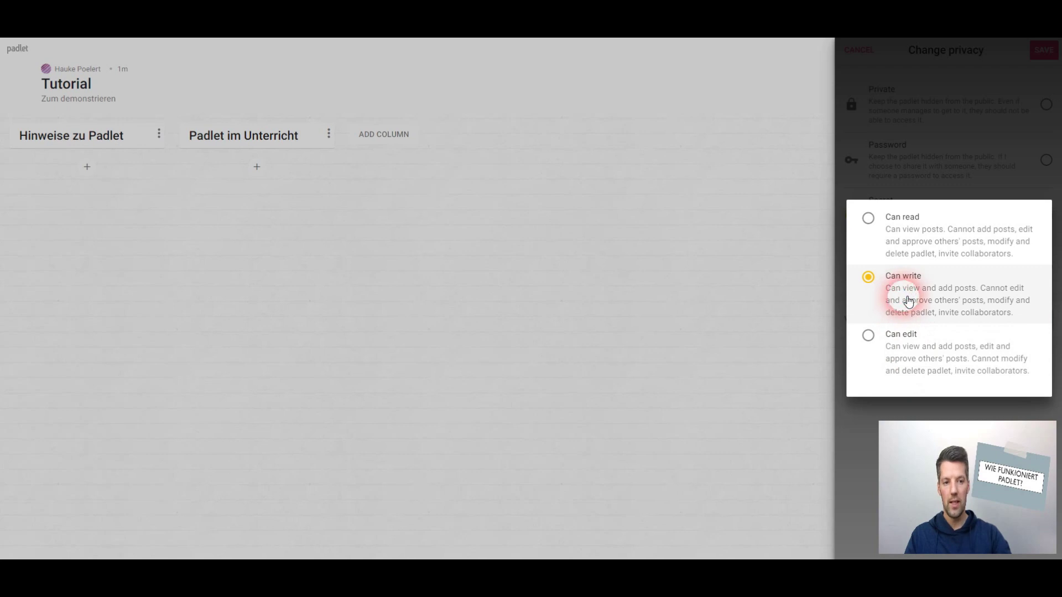
pyautogui.click(879, 168)
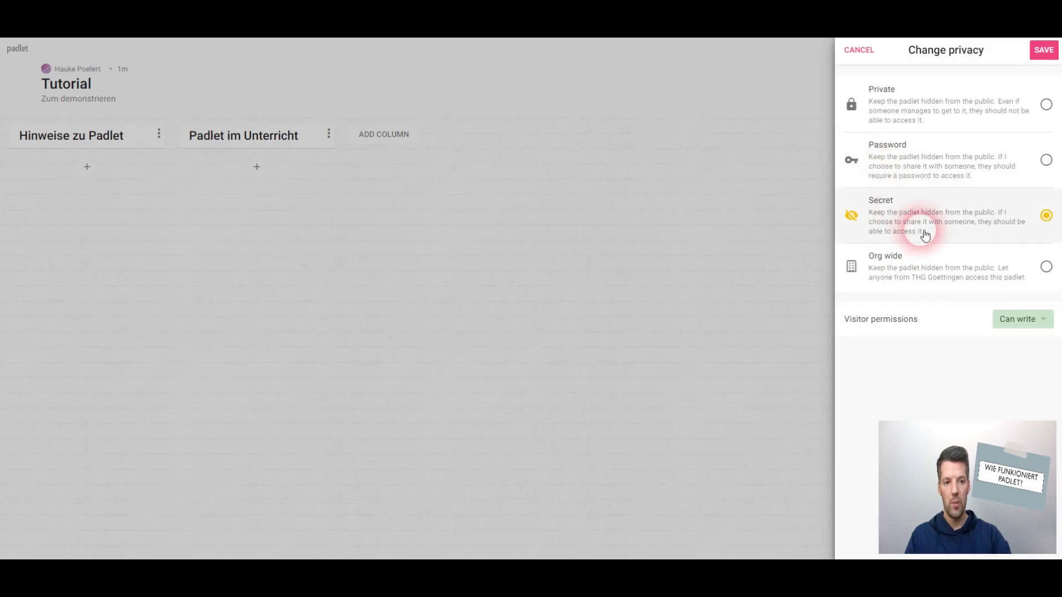
pyautogui.click(1043, 55)
pyautogui.click(973, 204)
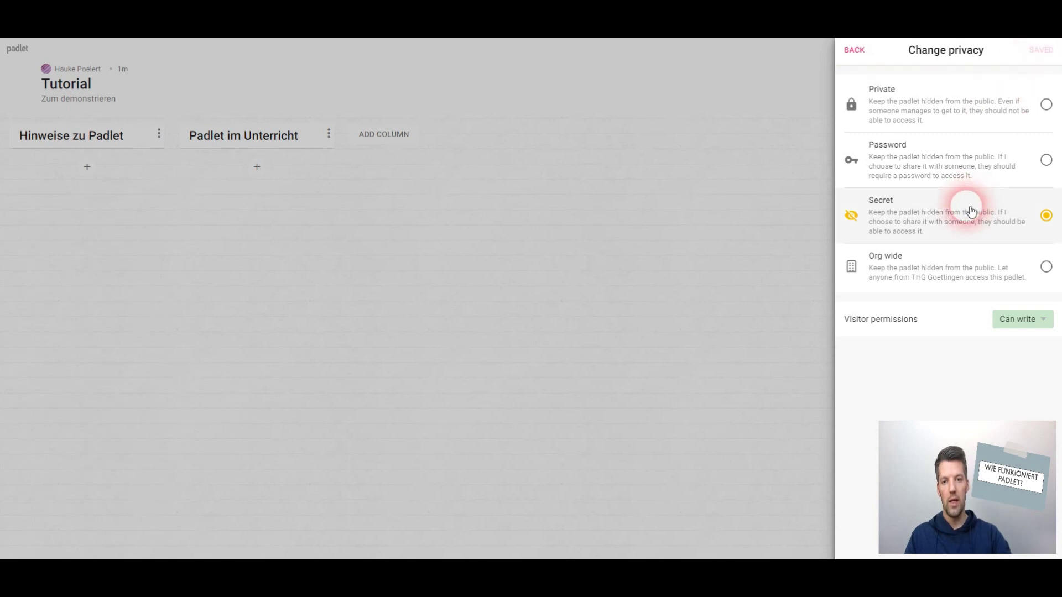
pyautogui.click(854, 50)
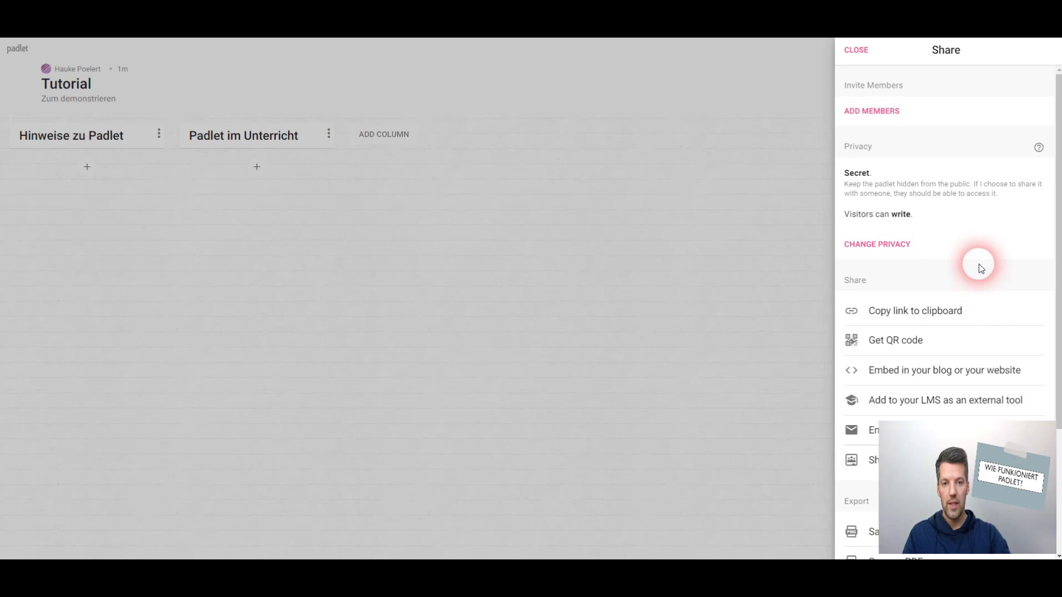
# Step: Copy the padlet's link to the clipboard, display its QR code, and close the sharing options
pyautogui.scroll(-1, 979, 268)
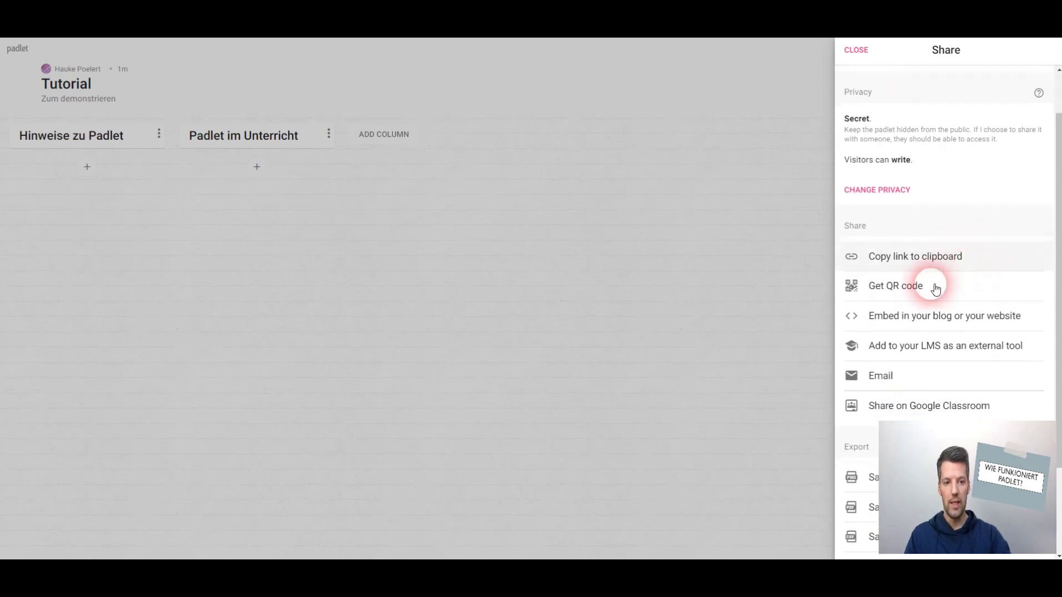
pyautogui.click(899, 261)
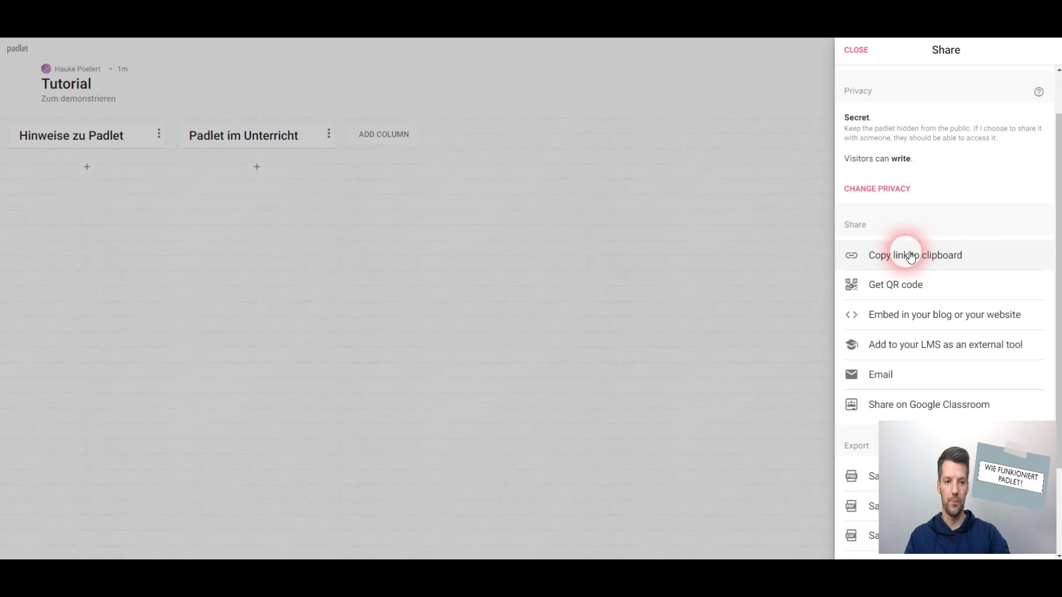
pyautogui.click(896, 286)
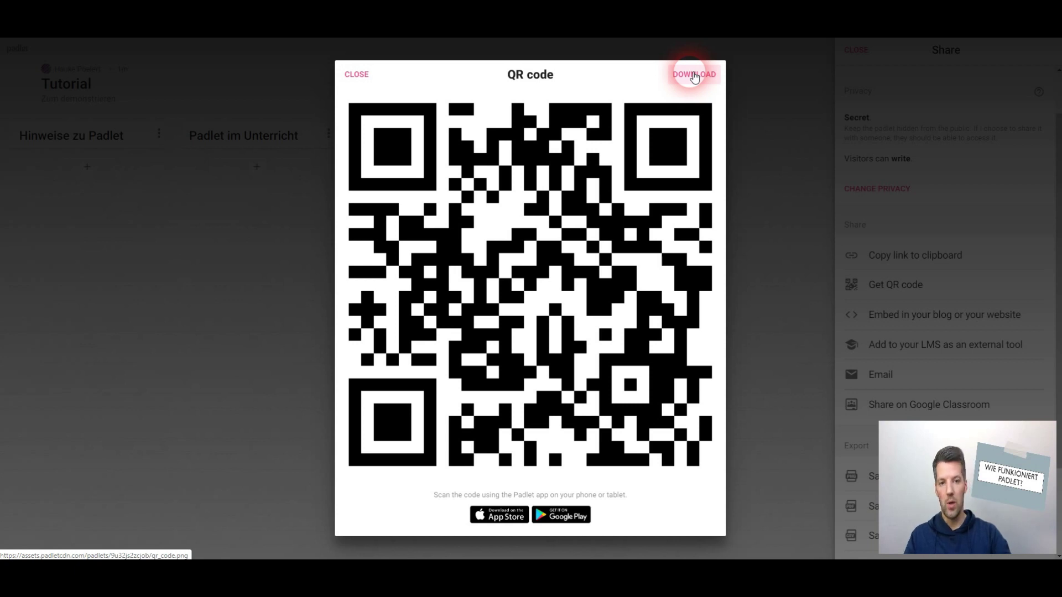
pyautogui.click(358, 76)
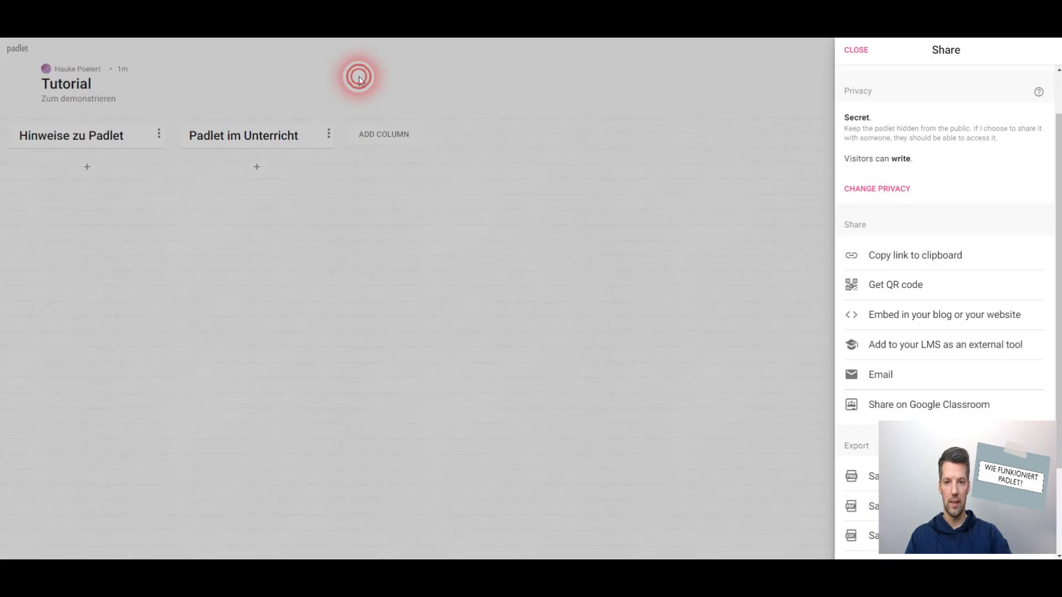
pyautogui.click(930, 255)
pyautogui.scroll(-2, 902, 343)
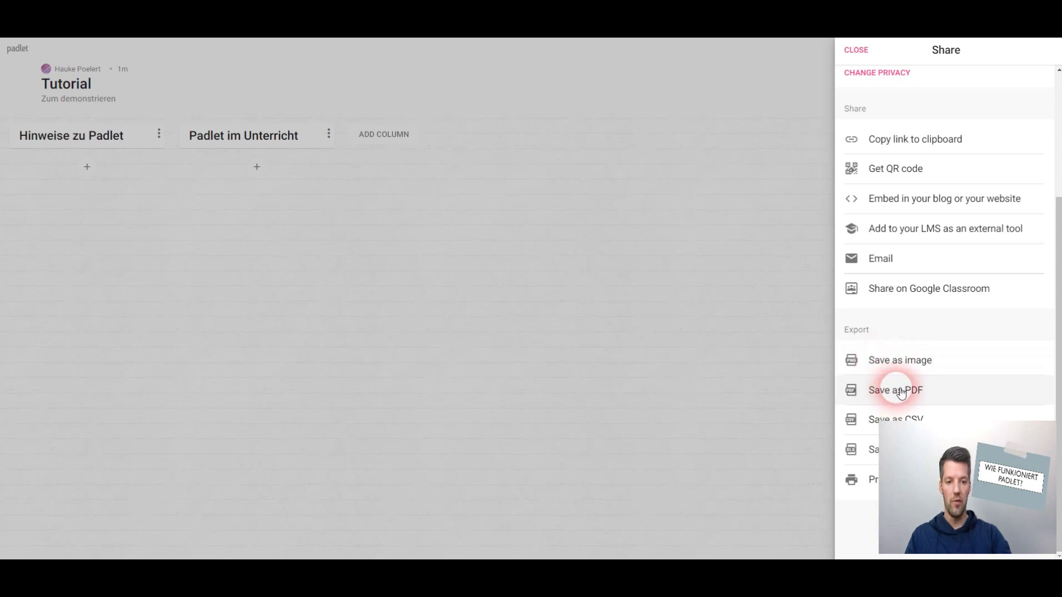
pyautogui.scroll(3, 932, 365)
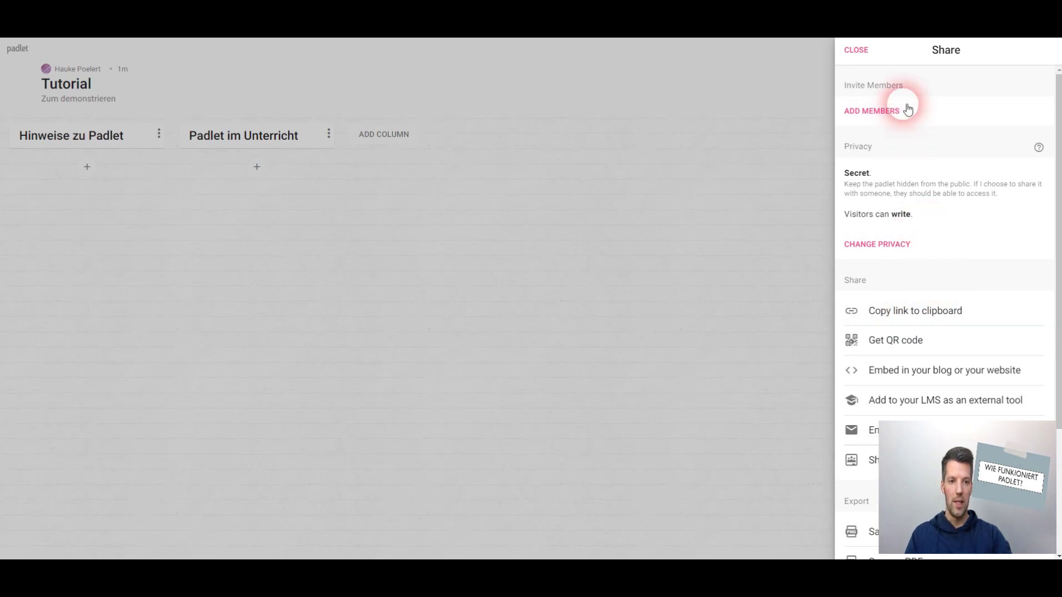
pyautogui.click(855, 49)
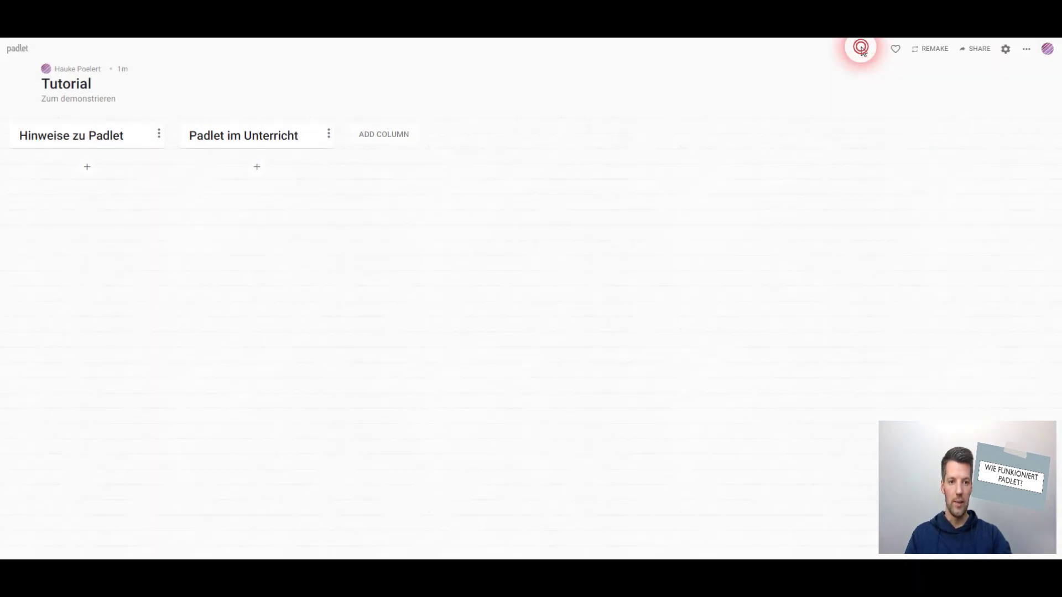
# Step: Change the padlet's title to "Tutorial - Padlet", save the change and close the settings
pyautogui.click(1005, 50)
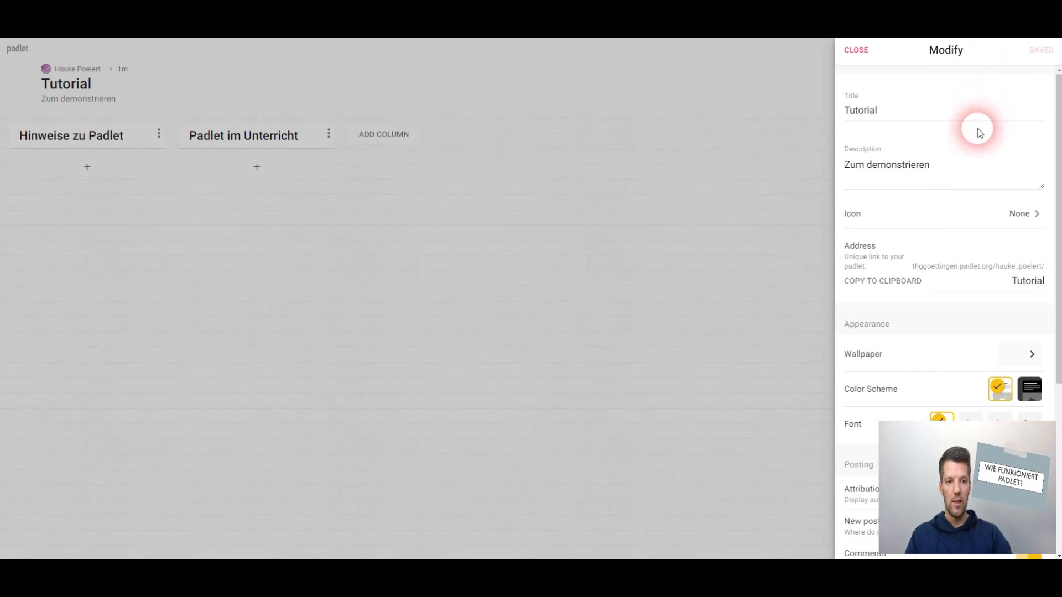
pyautogui.scroll(-5, 979, 133)
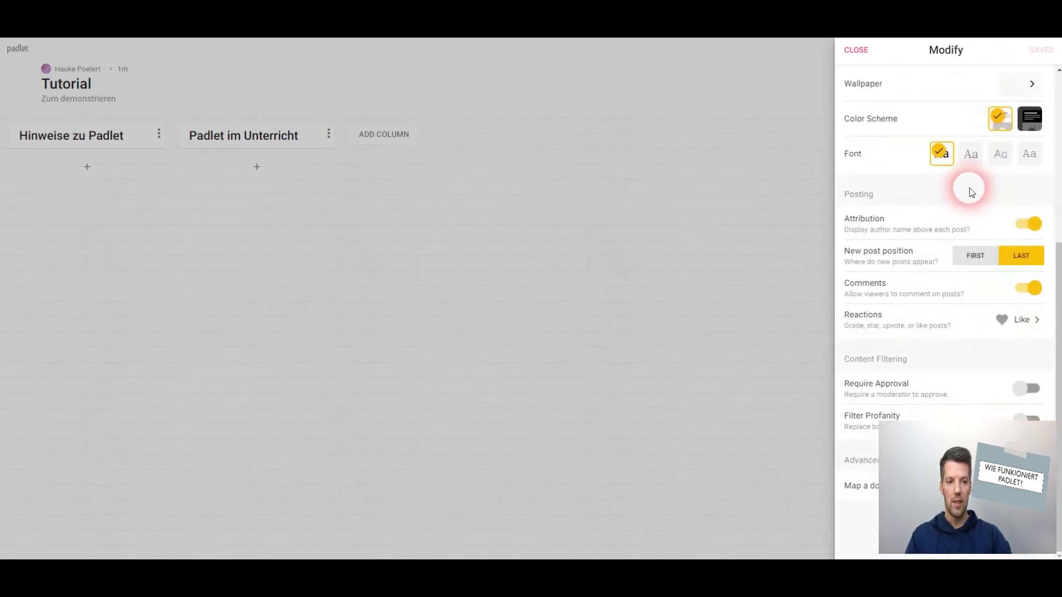
pyautogui.scroll(1, 975, 191)
pyautogui.scroll(4, 973, 191)
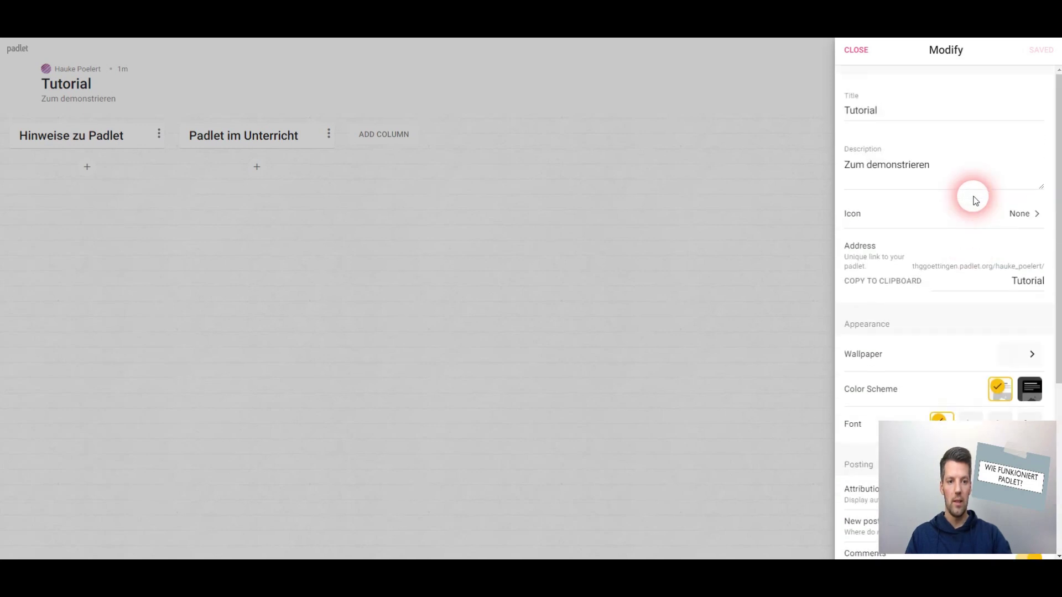
pyautogui.click(1021, 281)
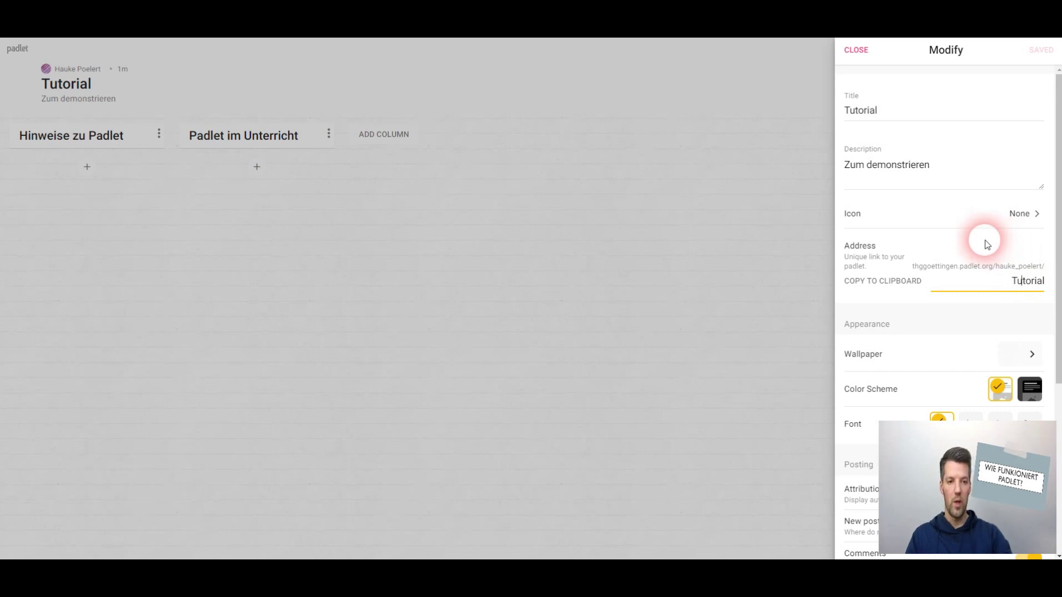
pyautogui.click(868, 113)
pyautogui.moveTo(866, 116); pyautogui.dragTo(829, 111)
pyautogui.click(885, 110)
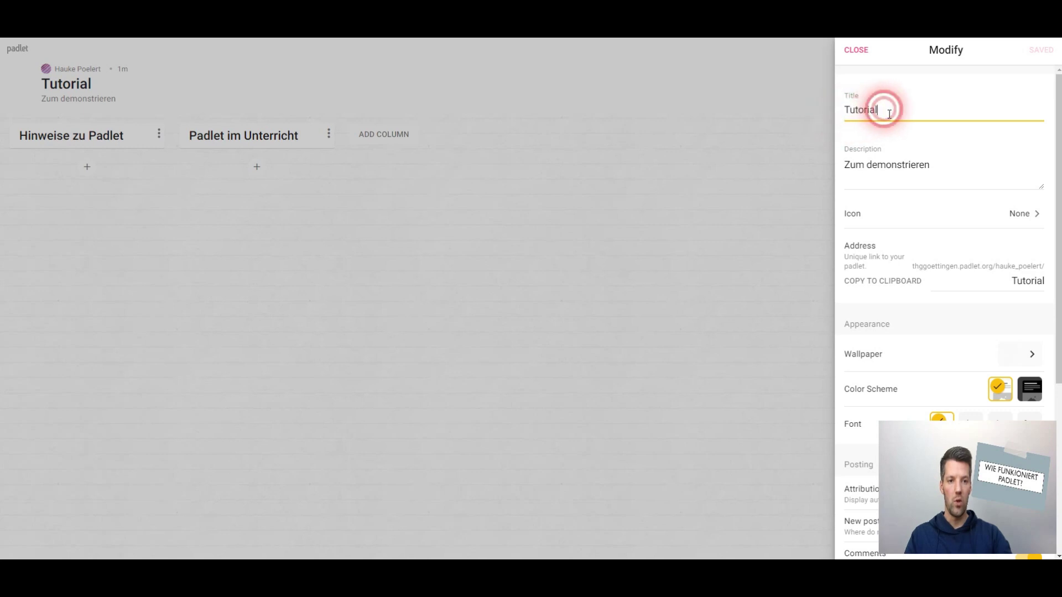
pyautogui.write('- Padlet')
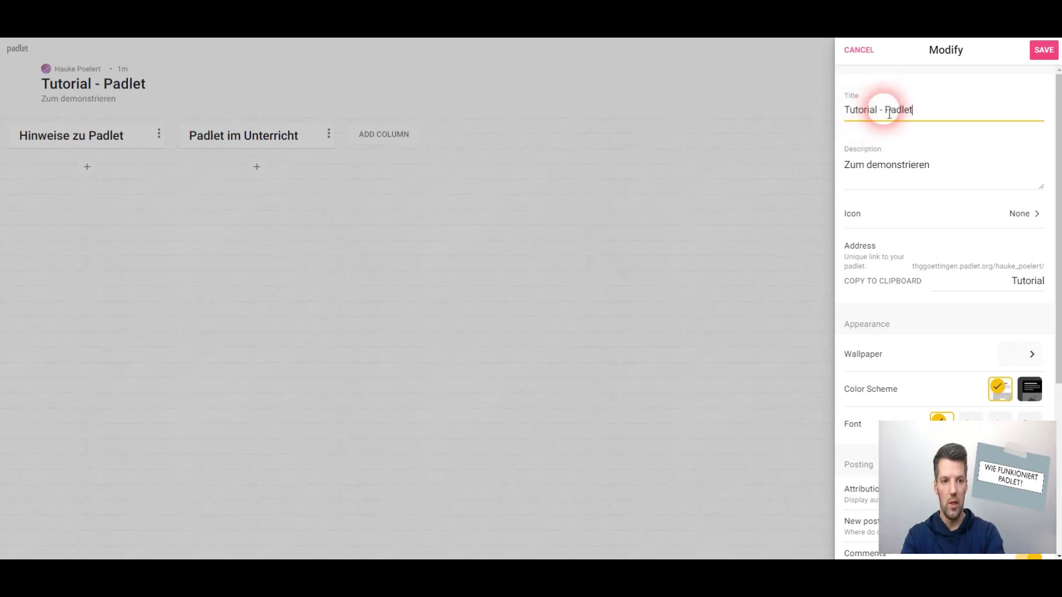
pyautogui.click(1045, 51)
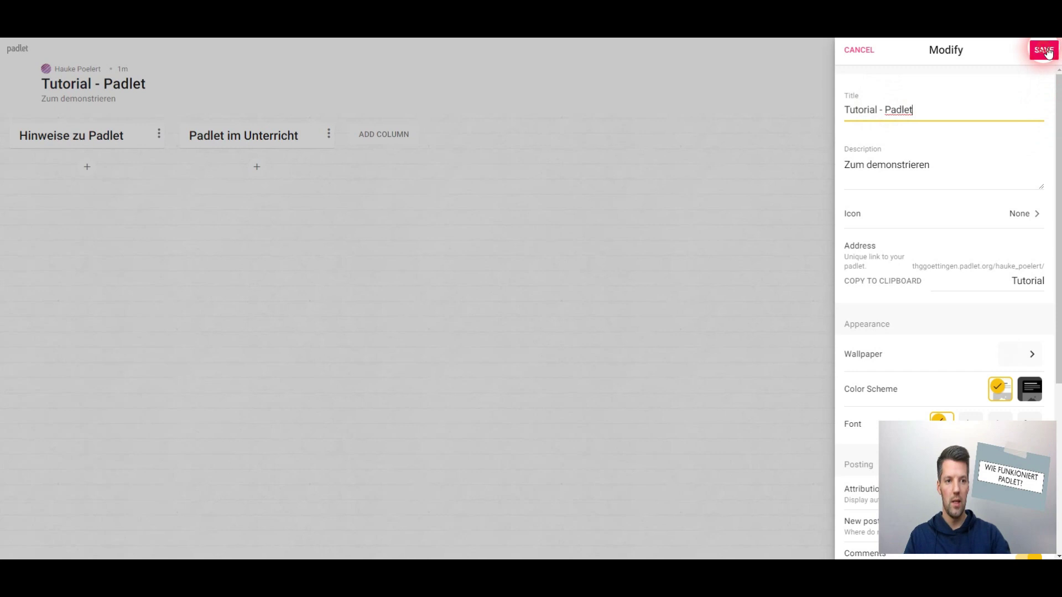
pyautogui.click(857, 50)
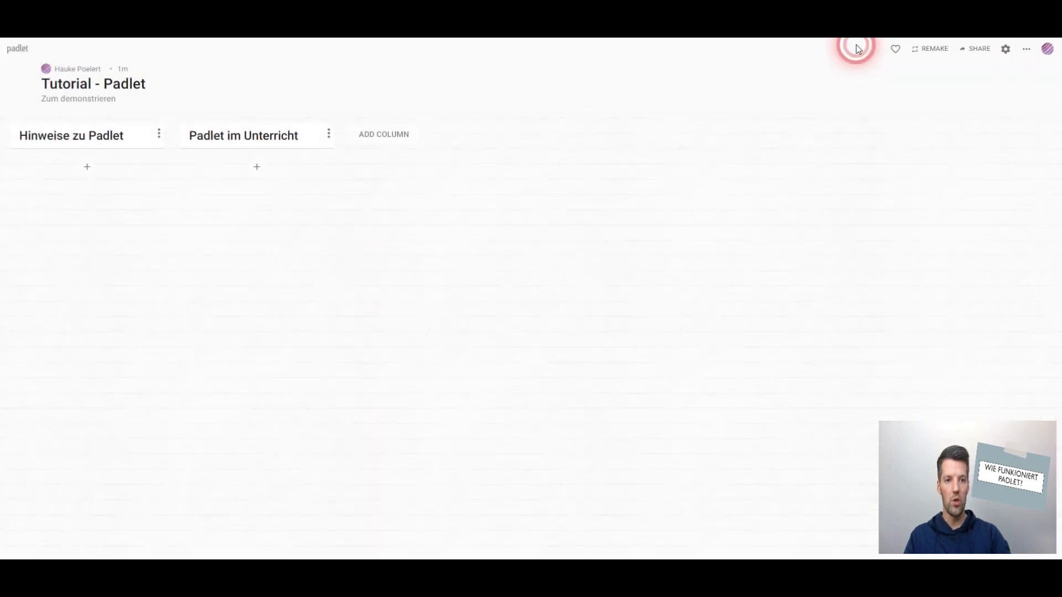
pyautogui.click(979, 52)
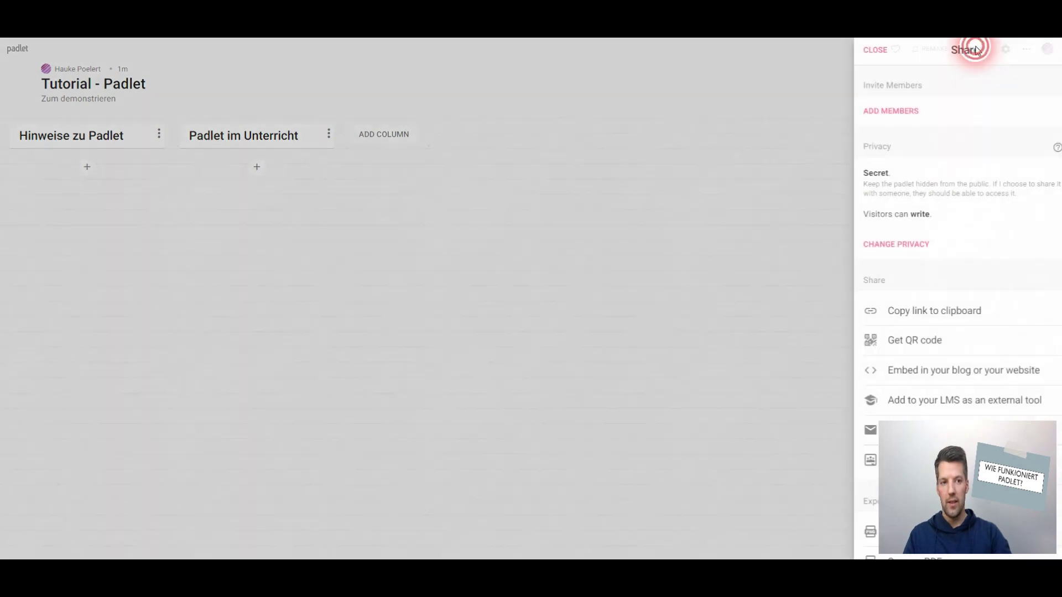
pyautogui.scroll(-3, 973, 264)
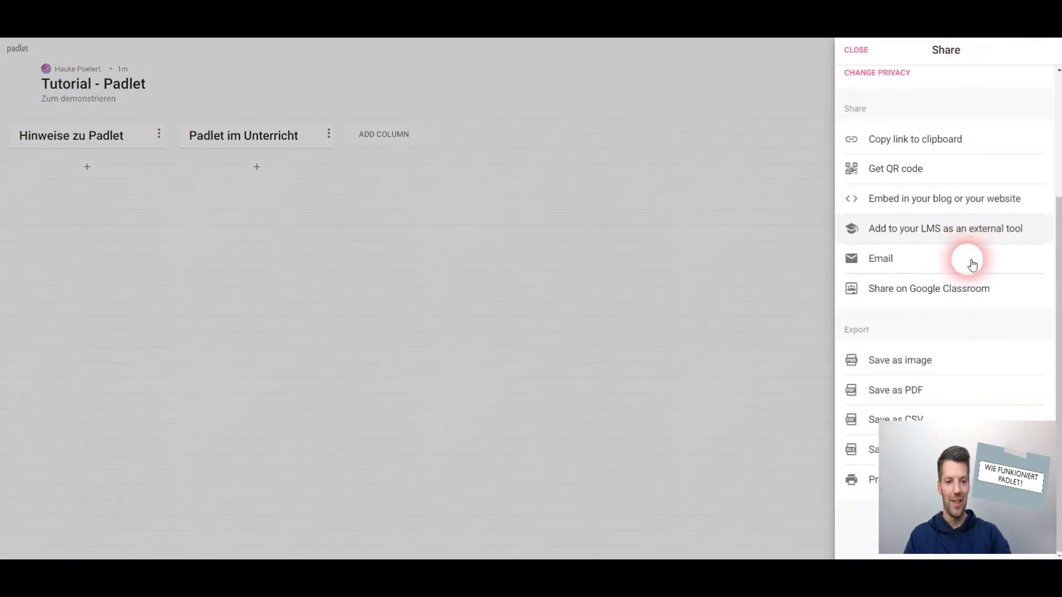
pyautogui.scroll(5, 967, 261)
pyautogui.click(860, 52)
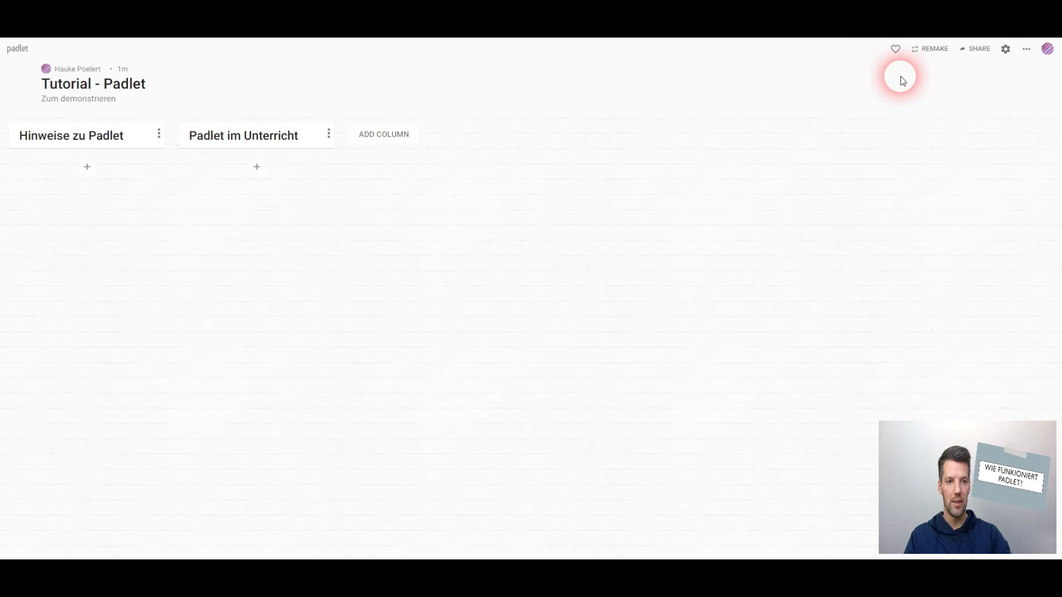
# Step: Prepare a remake of the padlet titled "Tutorial - Padlet (Kopie)" and close the remake form without submitting it
pyautogui.click(931, 51)
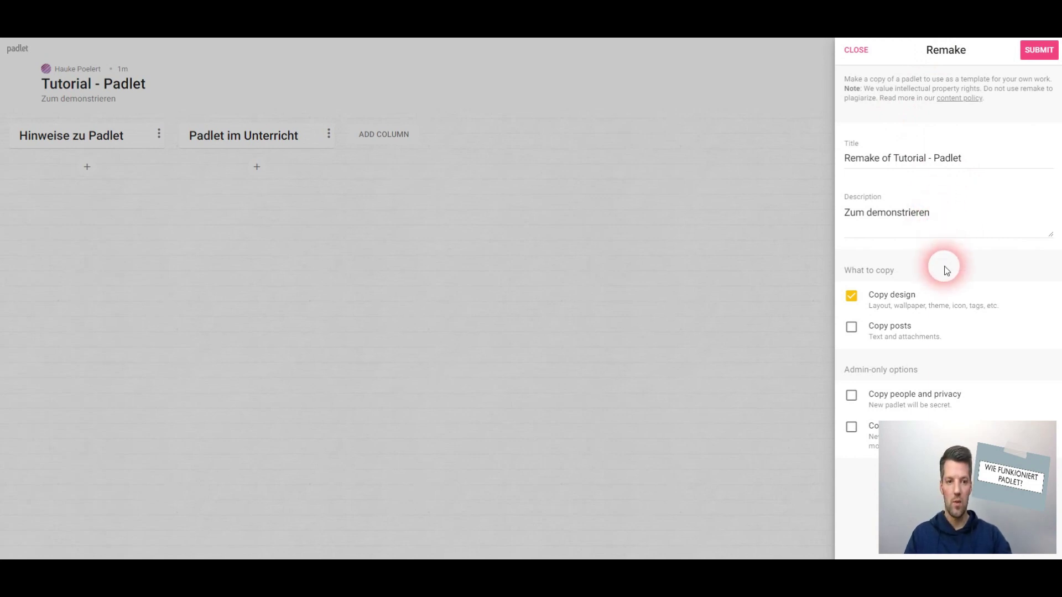
pyautogui.moveTo(895, 161); pyautogui.dragTo(830, 158)
pyautogui.press('BackSpace')
pyautogui.click(944, 160)
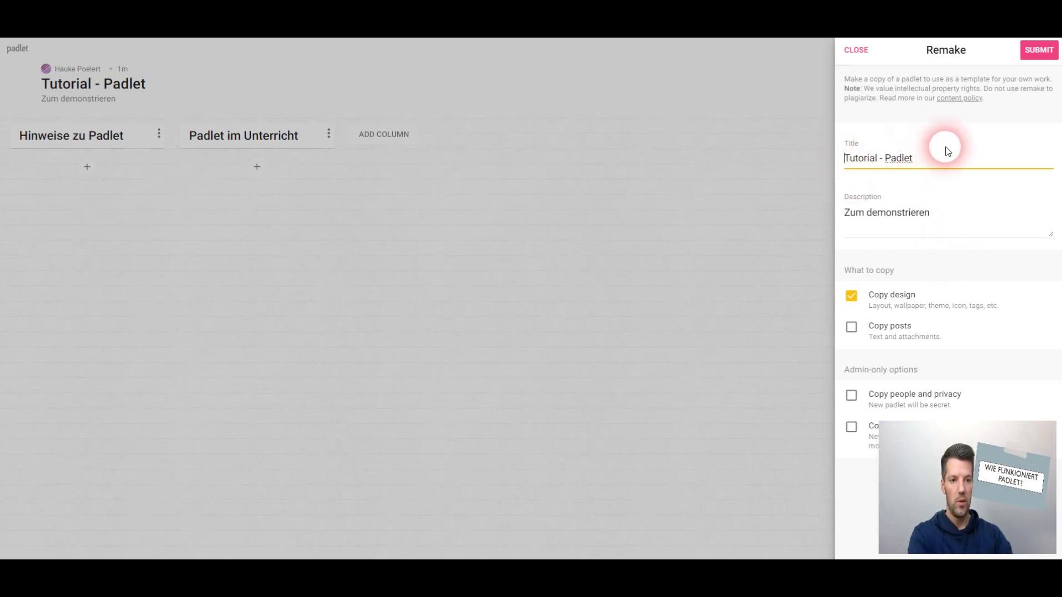
pyautogui.write('(Kopie')
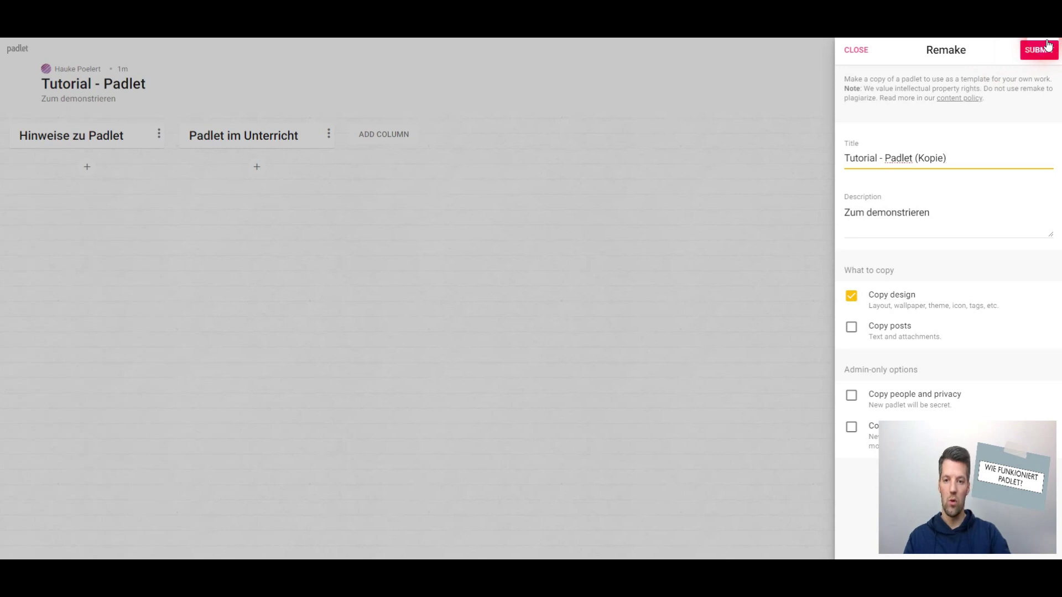
pyautogui.click(856, 50)
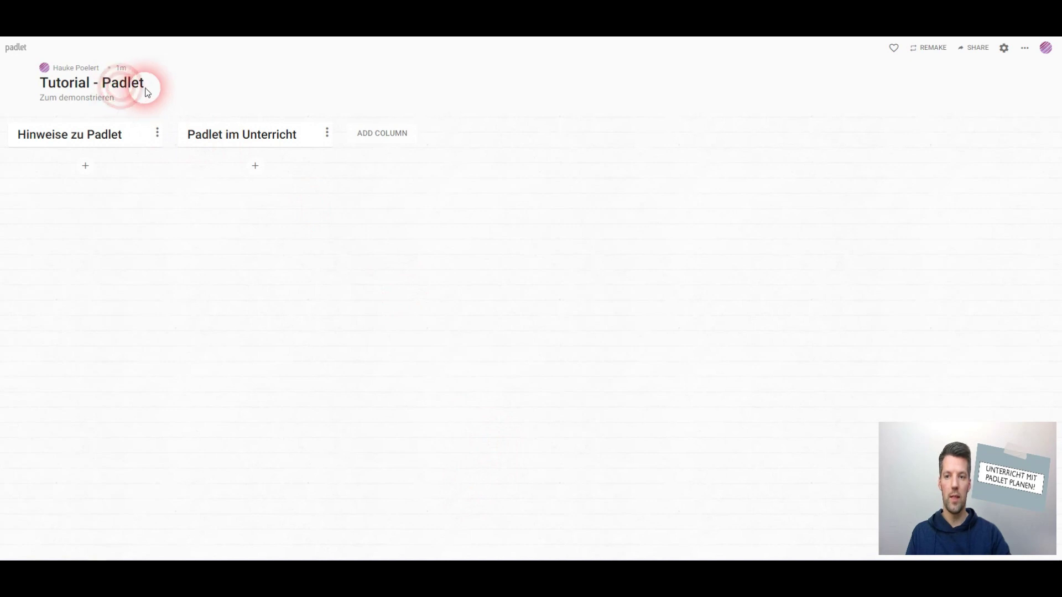
# Step: Open the padlet's settings from its heading and change the title to "Völkerwanderung (Q1)"
pyautogui.doubleClick(123, 83)
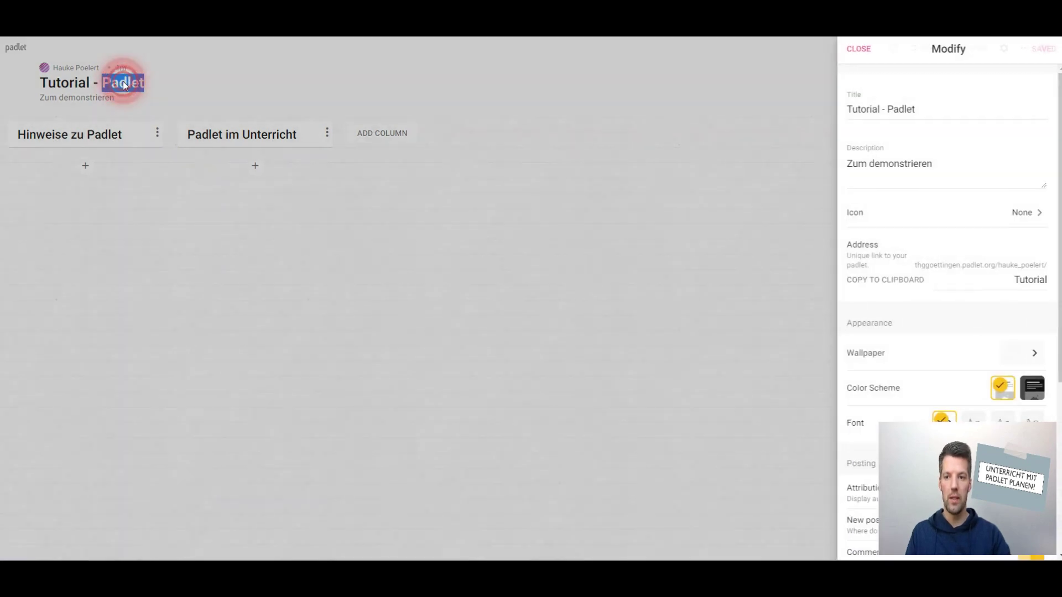
pyautogui.click(919, 108)
pyautogui.moveTo(919, 108); pyautogui.dragTo(831, 111)
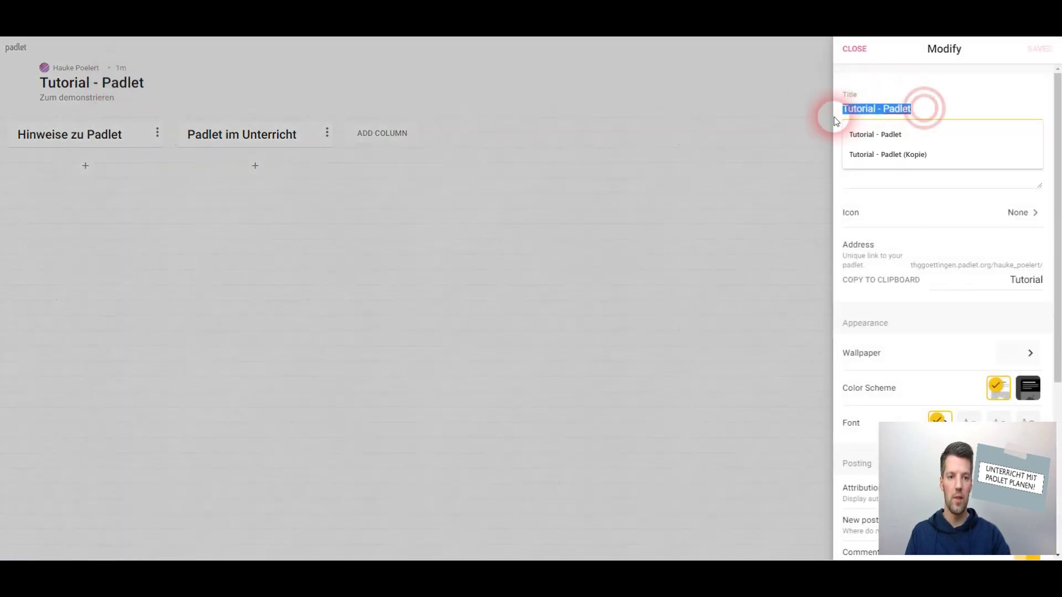
pyautogui.write('Völkerwanderung (Q1')
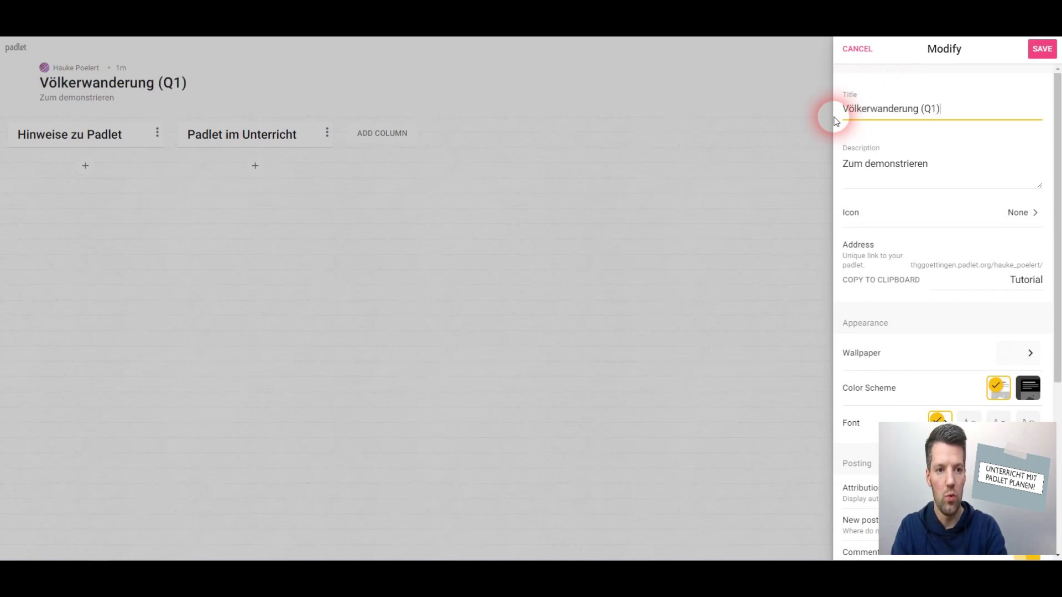
# Step: Replace the padlet's description with "Grundprozesse der Völkerwanderung", save the changes and close the settings
pyautogui.moveTo(948, 164); pyautogui.dragTo(828, 166)
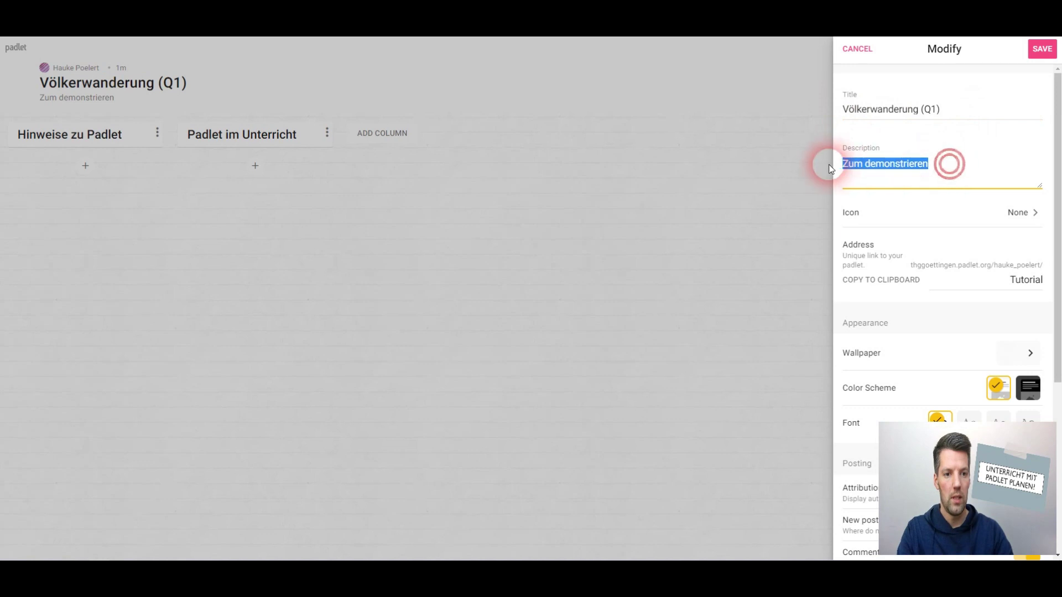
pyautogui.write('G')
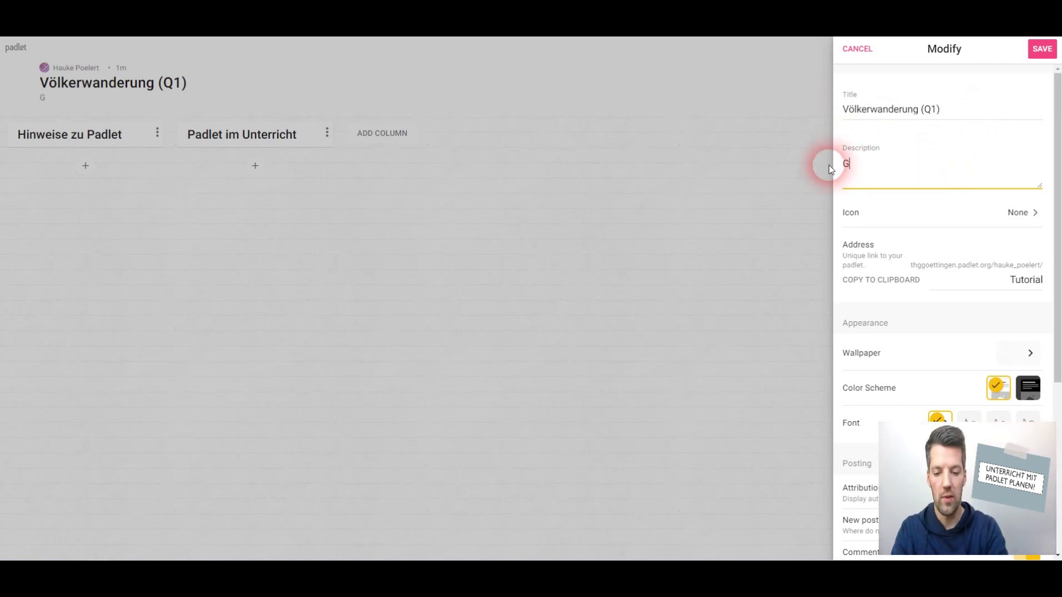
pyautogui.write('rundproze')
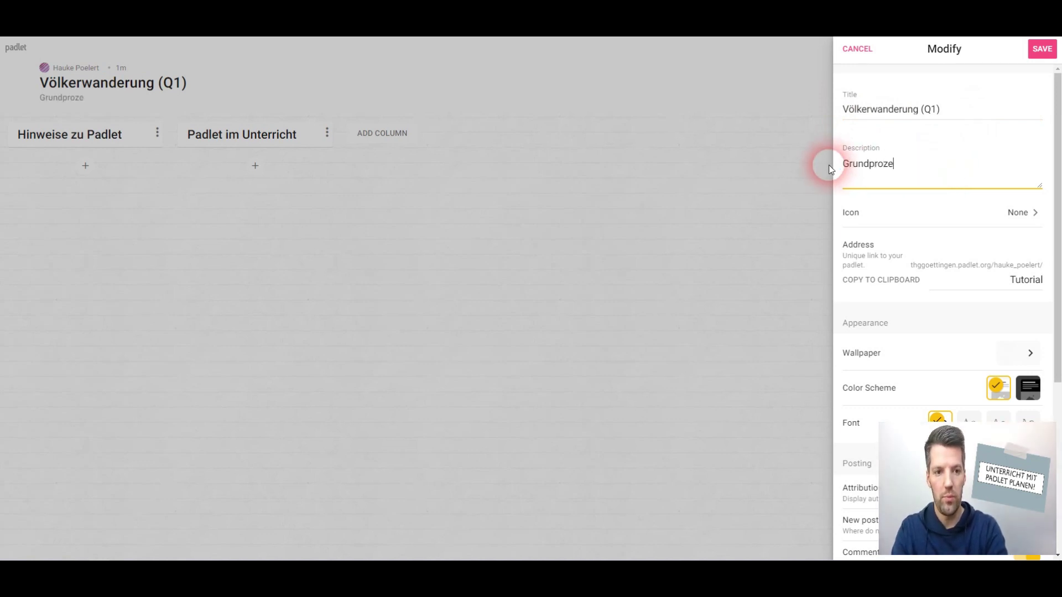
pyautogui.write('sse der Völkerwanderung')
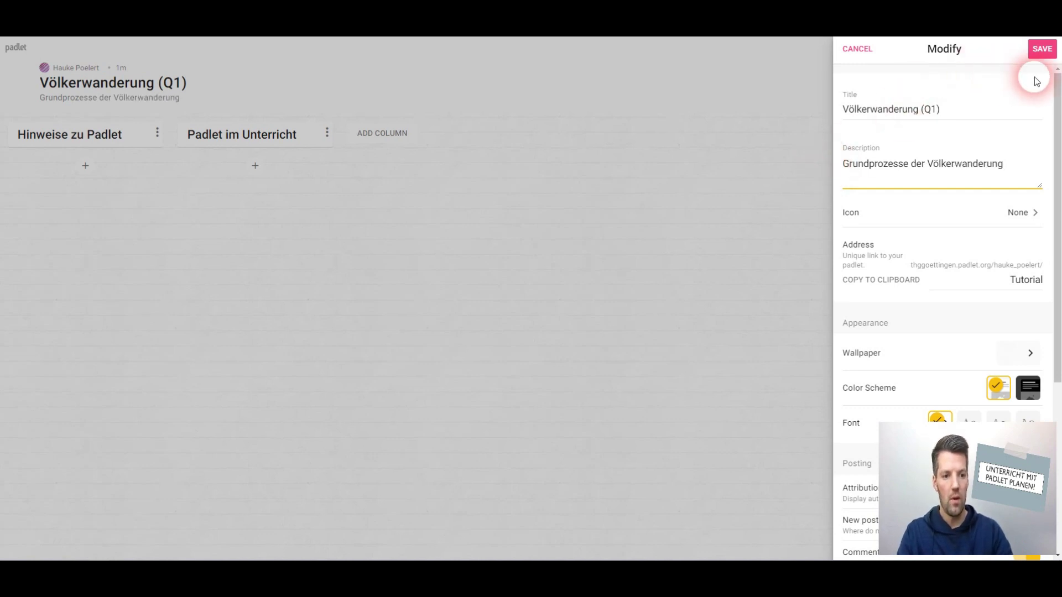
pyautogui.click(1039, 51)
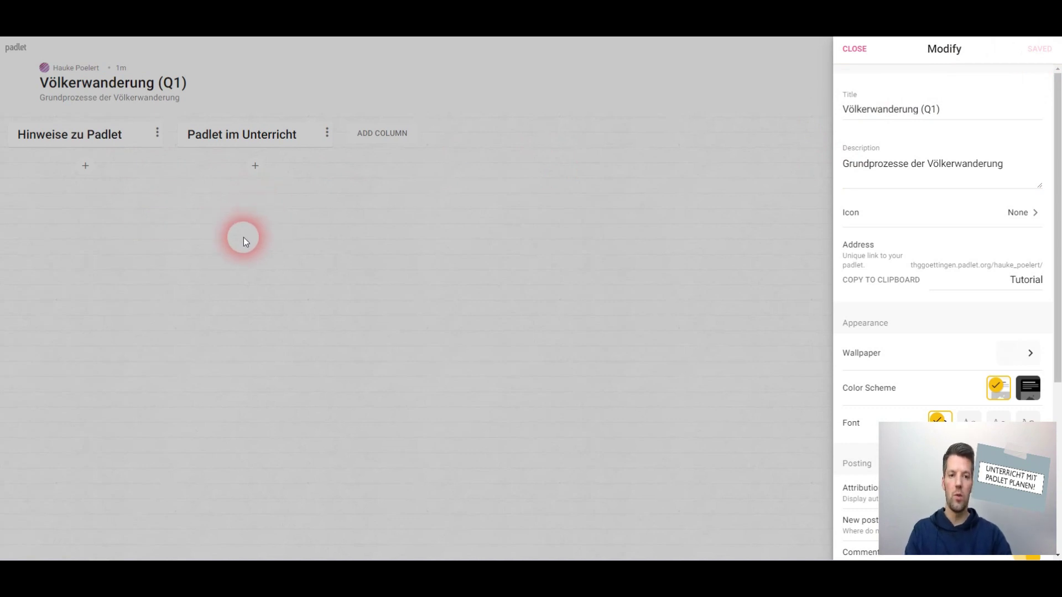
pyautogui.click(854, 47)
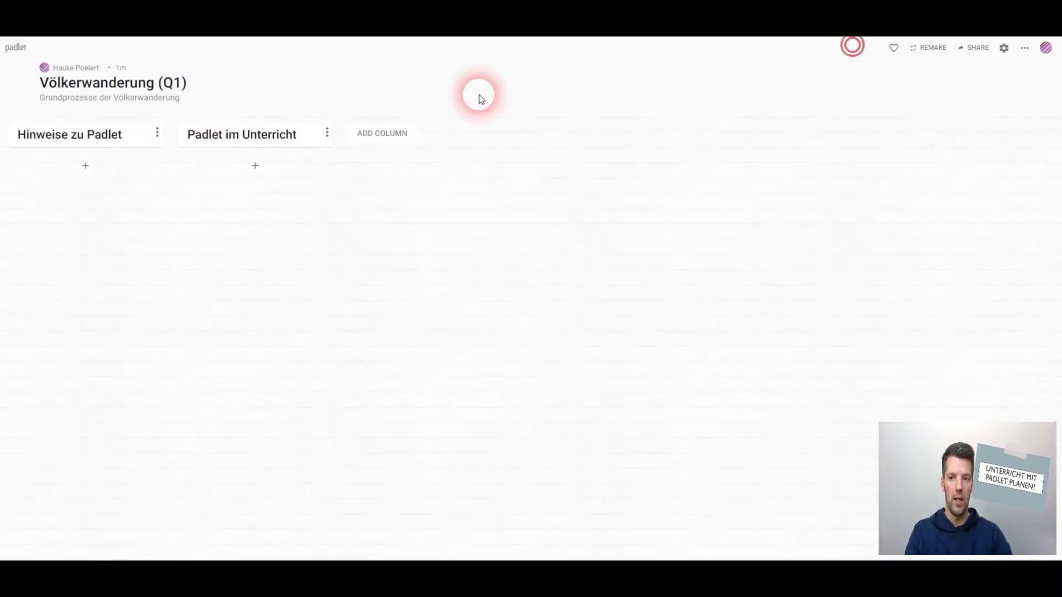
# Step: Rename the first column, "Hinweise zu Padlet", to "Grundlegende Informationen" and save the new name
pyautogui.click(157, 134)
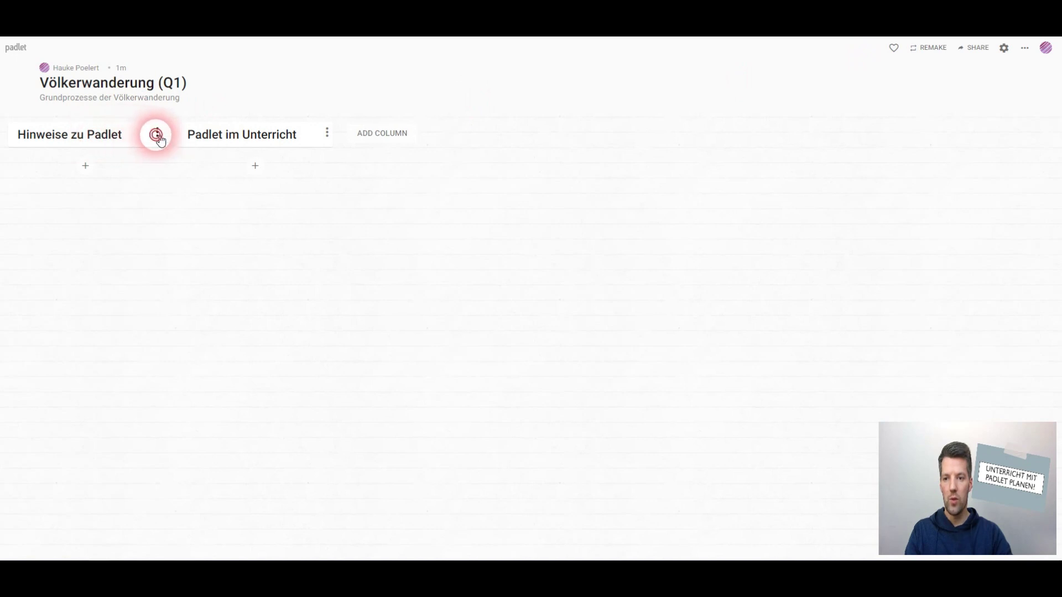
pyautogui.click(88, 139)
pyautogui.moveTo(123, 134); pyautogui.dragTo(15, 127)
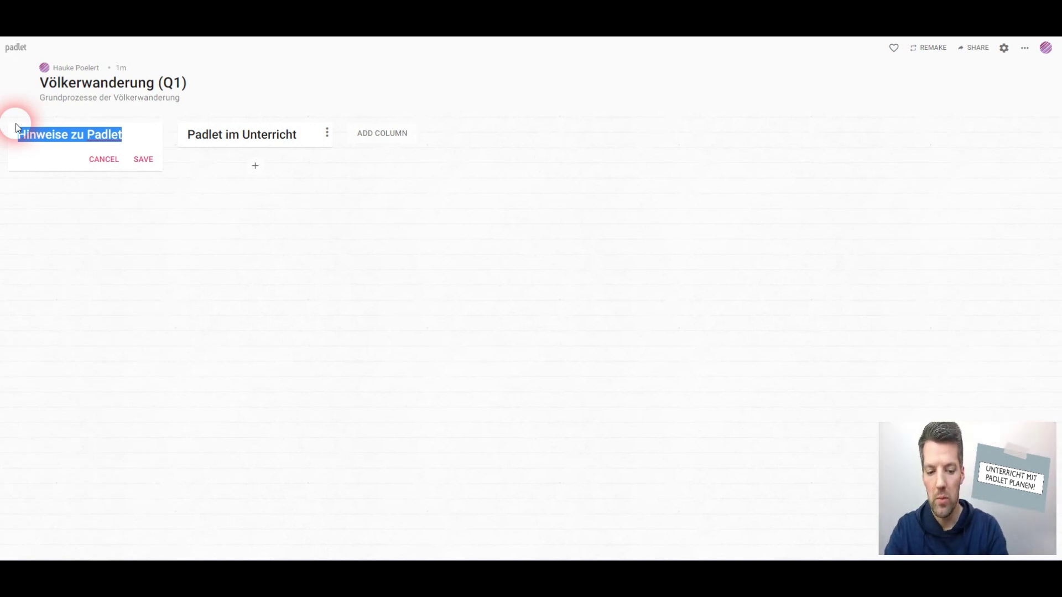
pyautogui.press('BackSpace')
pyautogui.write('Grundl')
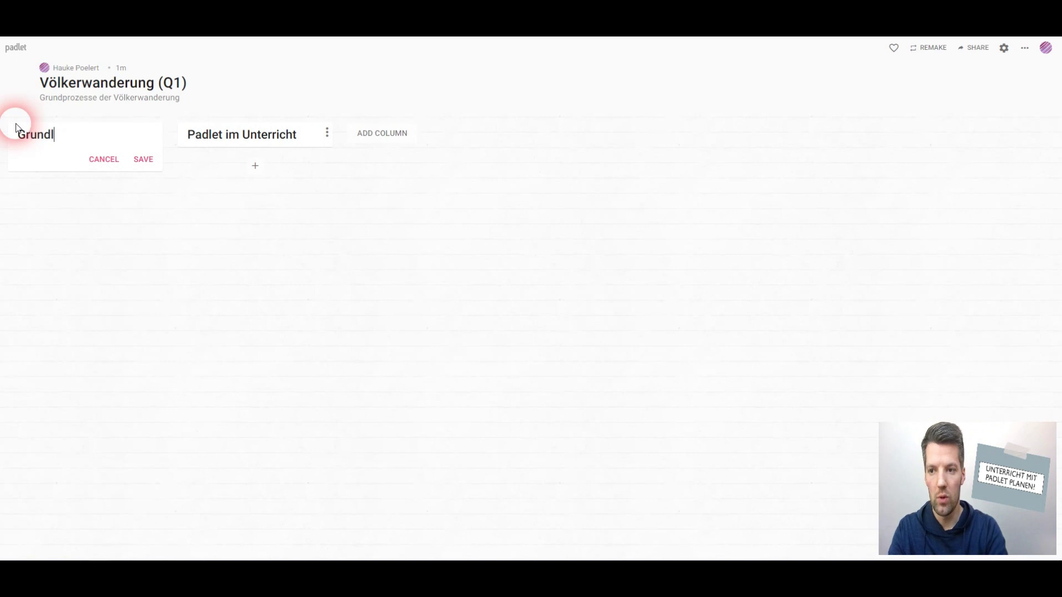
pyautogui.write('egende Informationen')
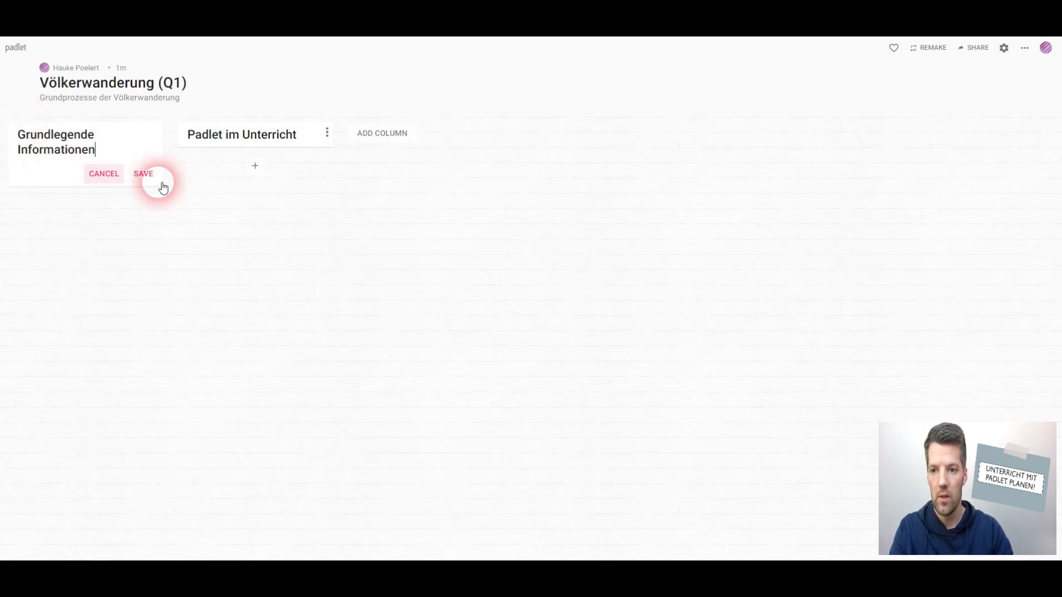
pyautogui.click(145, 174)
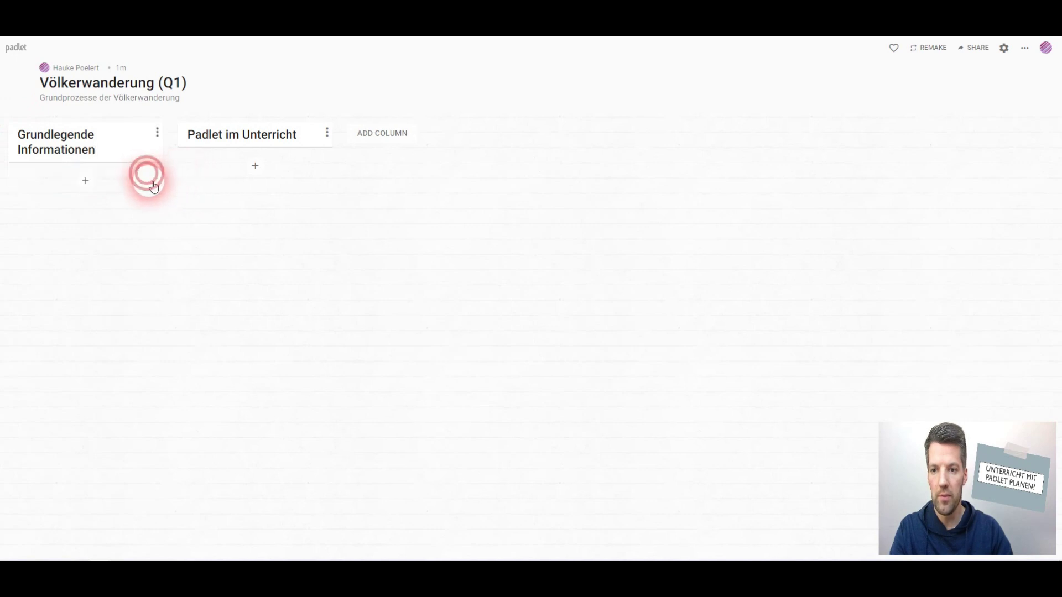
# Step: Start a new post in the "Grundlegende Informationen" column and review all available attachment types
pyautogui.click(85, 180)
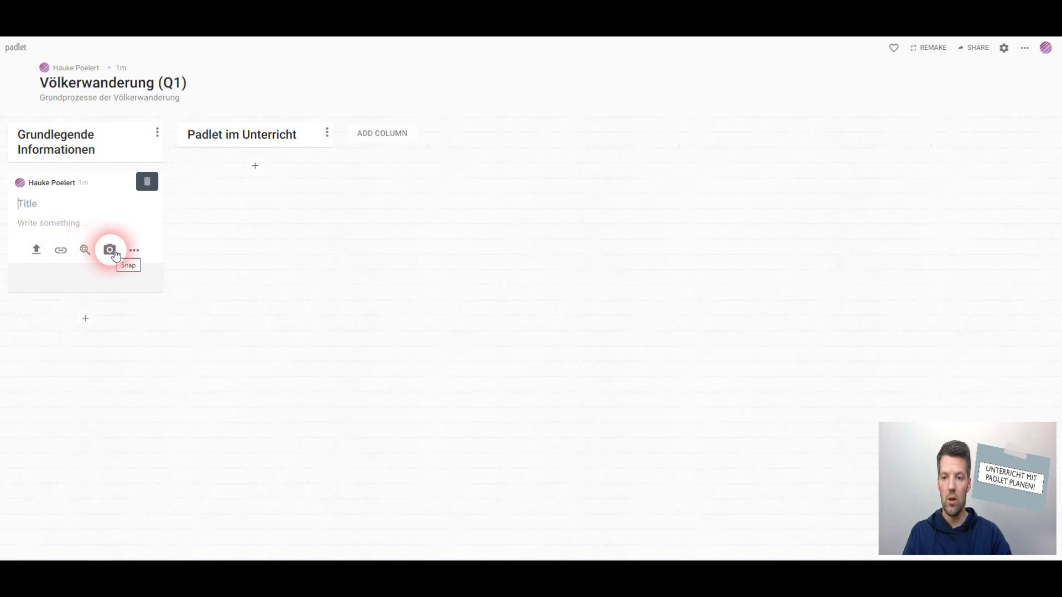
pyautogui.click(134, 250)
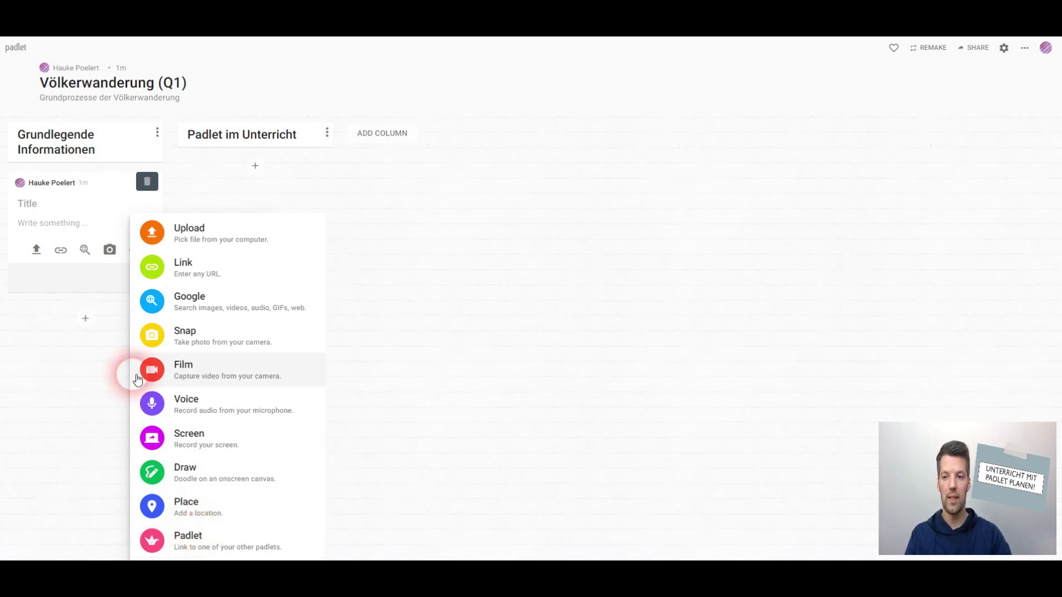
pyautogui.click(40, 280)
# Step: Upload the PDF "Padlet_Völkerwanderung Tutorials" from the "7+8_Ursachen Völkerwanderung" folder as the new post's attachment
pyautogui.click(37, 251)
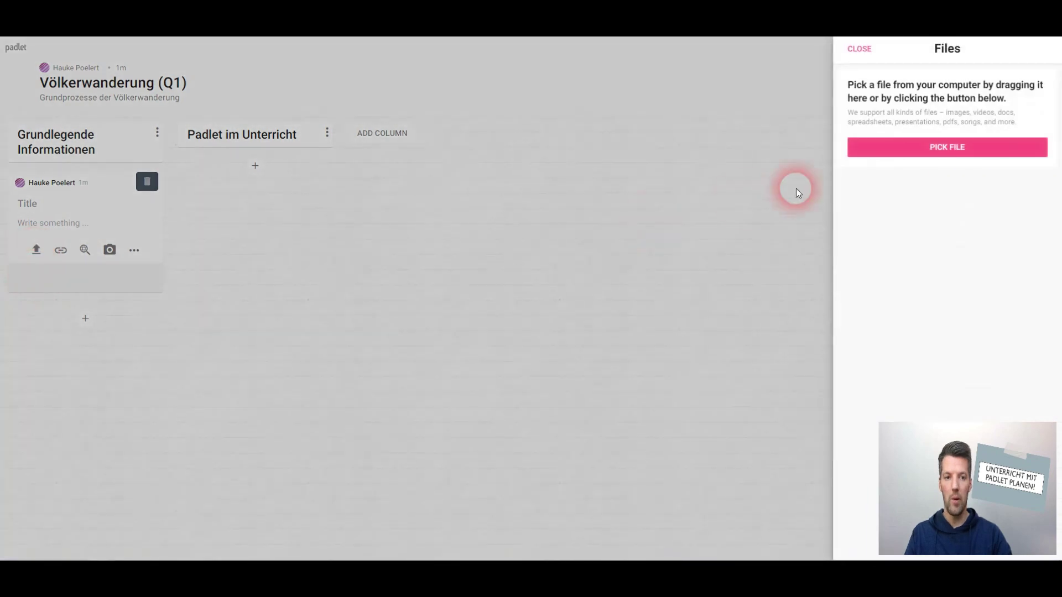
pyautogui.click(989, 144)
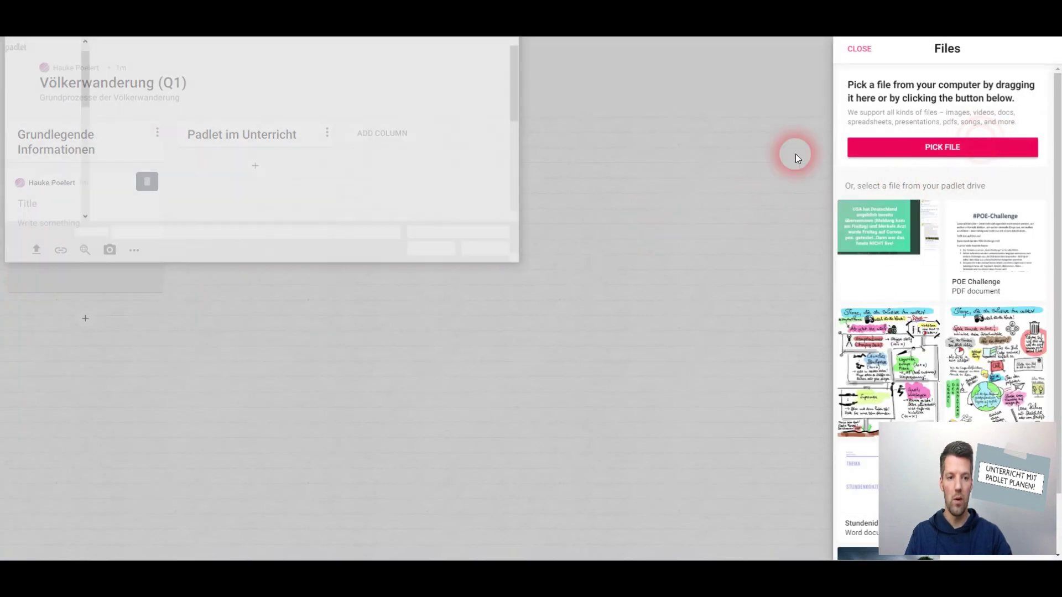
pyautogui.scroll(6, 32, 159)
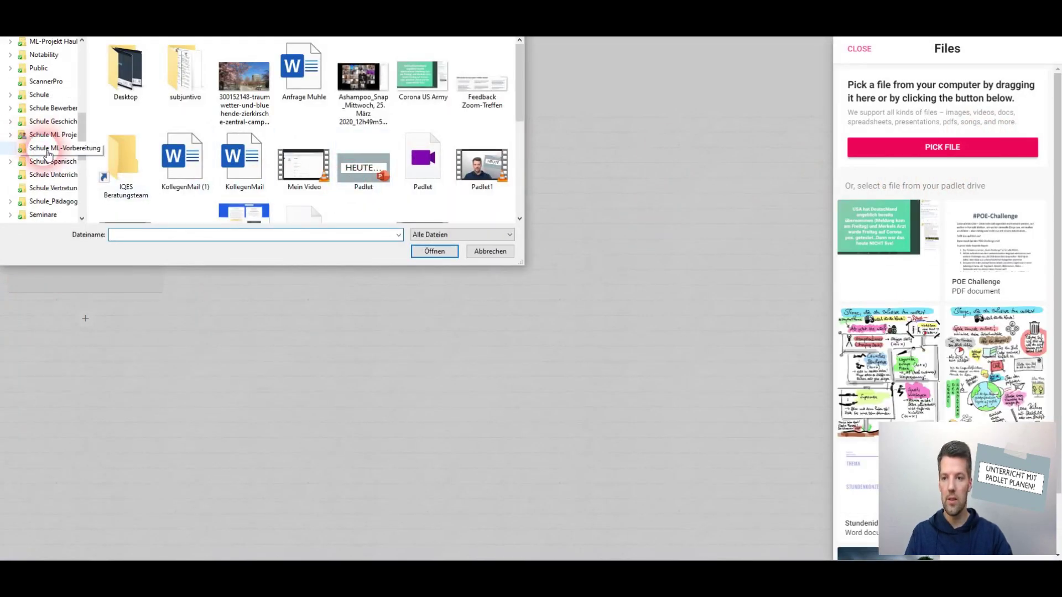
pyautogui.click(48, 176)
pyautogui.click(39, 161)
pyautogui.click(125, 153)
pyautogui.doubleClick(124, 153)
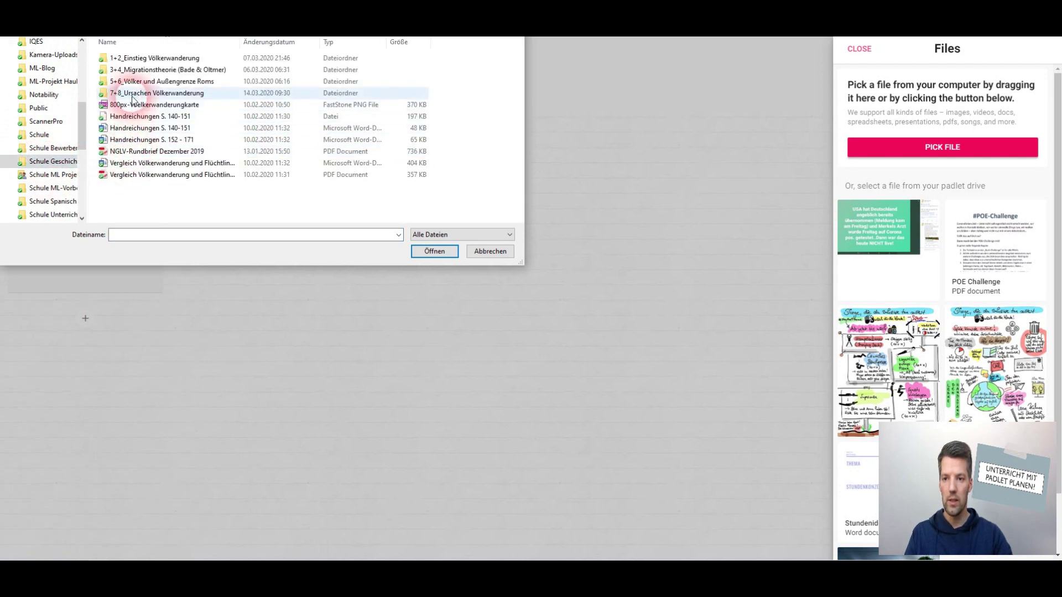
pyautogui.scroll(-1, 166, 144)
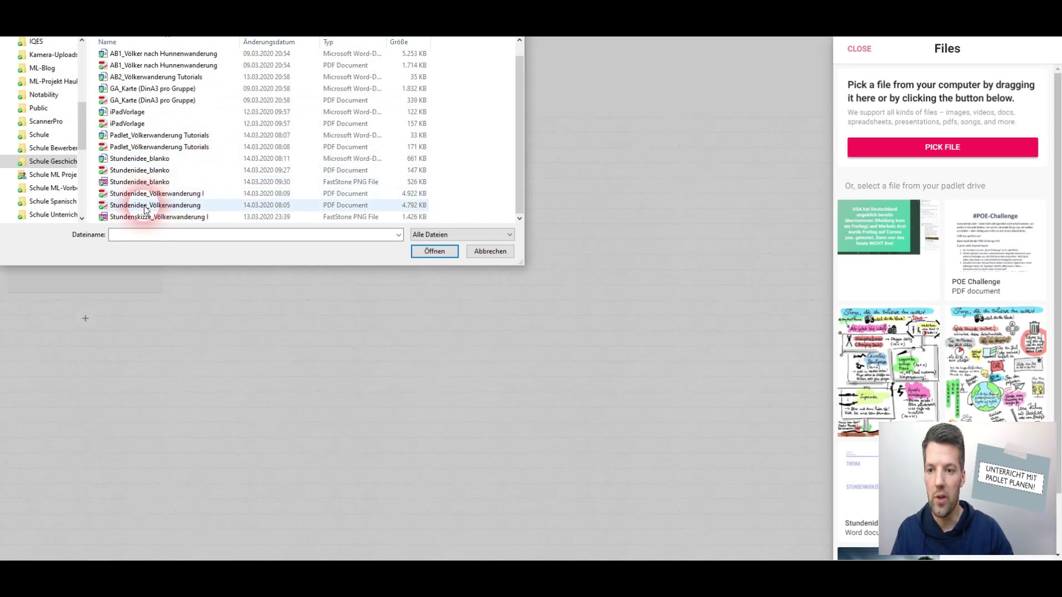
pyautogui.click(128, 151)
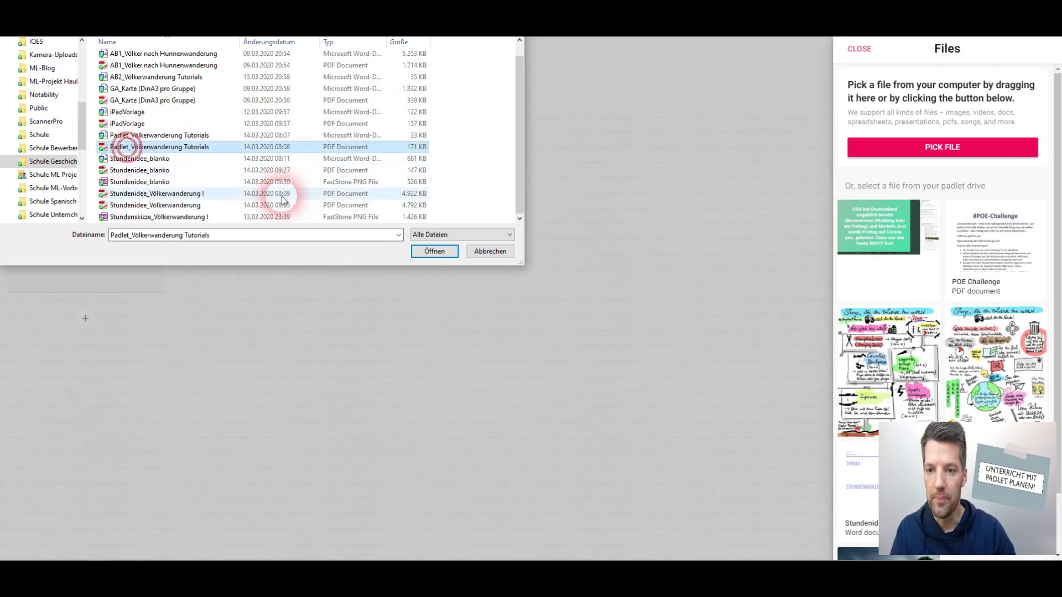
pyautogui.click(434, 252)
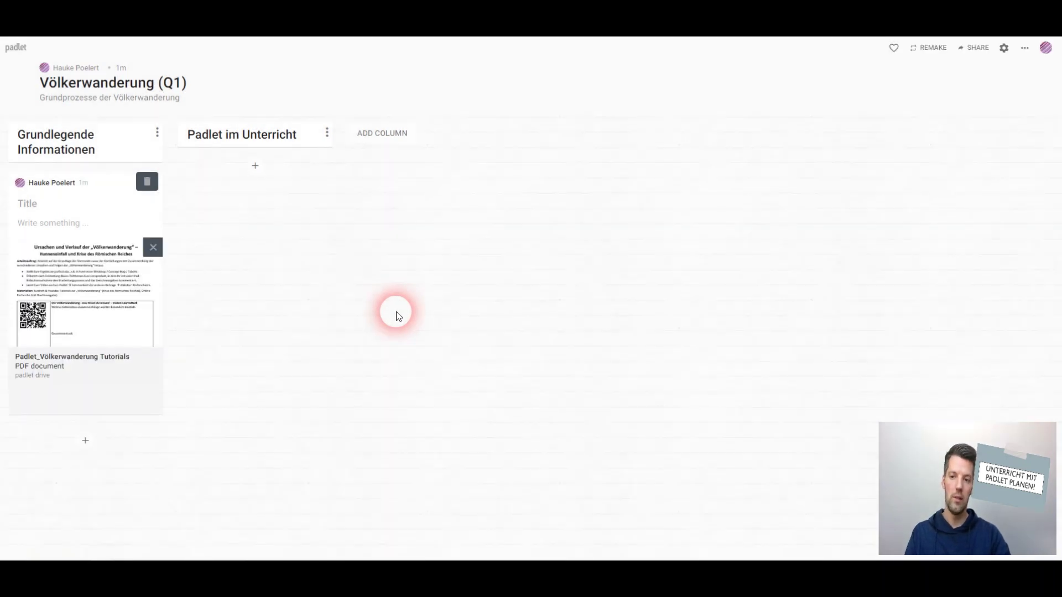
# Step: Open the attached worksheet PDF and examine its assignment, materials and QR-code video sections, enlarging the page
pyautogui.click(98, 304)
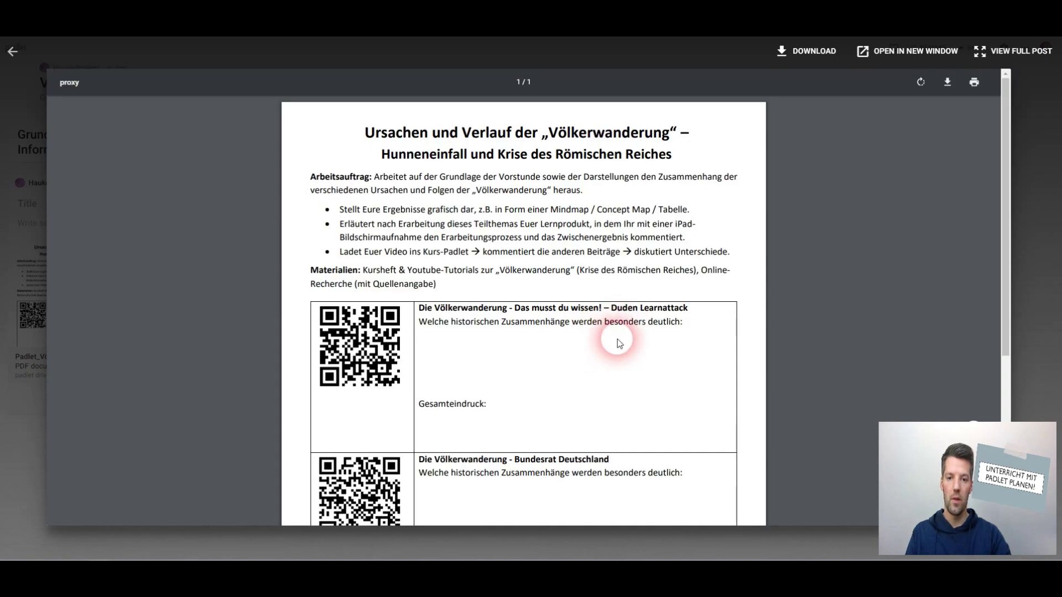
pyautogui.scroll(-5, 690, 348)
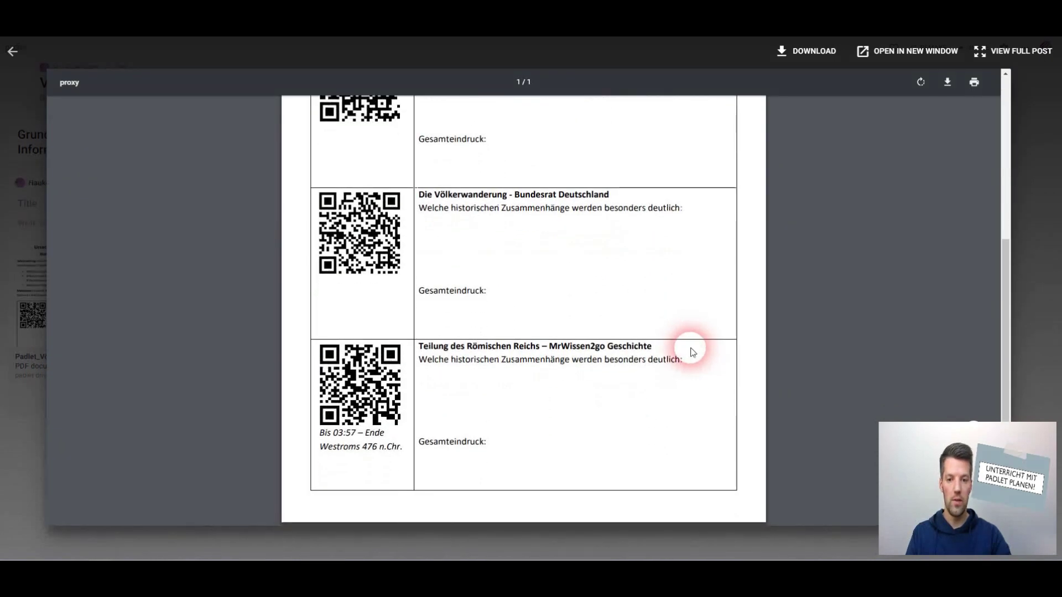
pyautogui.scroll(3, 693, 365)
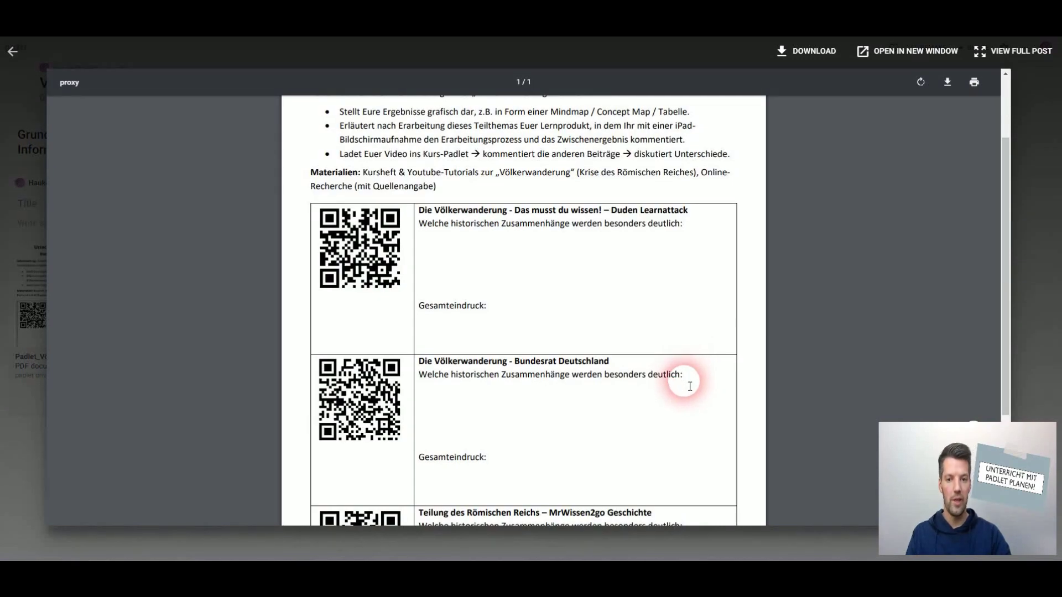
pyautogui.scroll(-3, 690, 386)
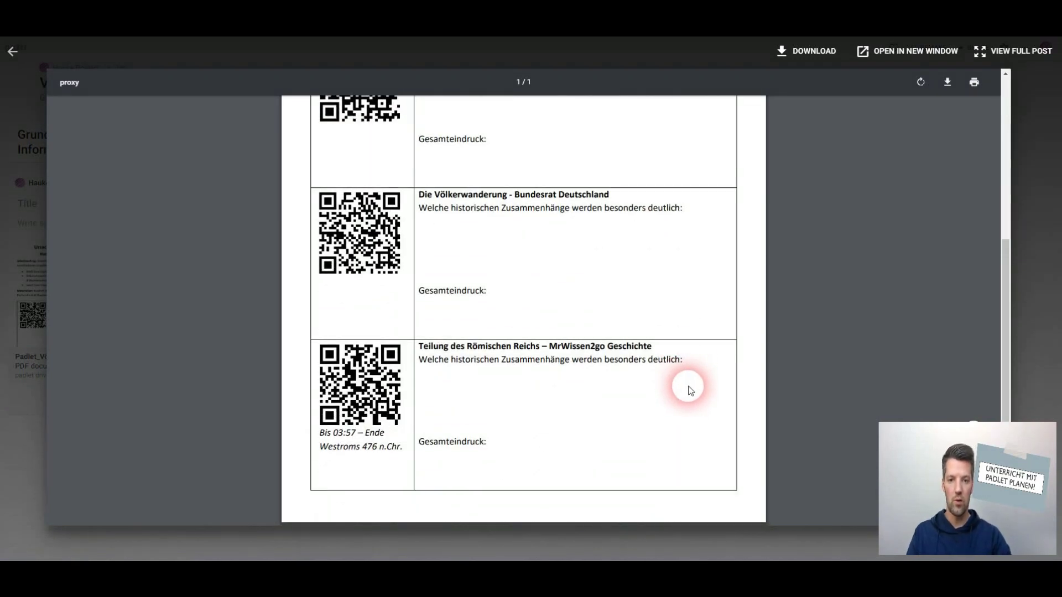
pyautogui.scroll(5, 680, 379)
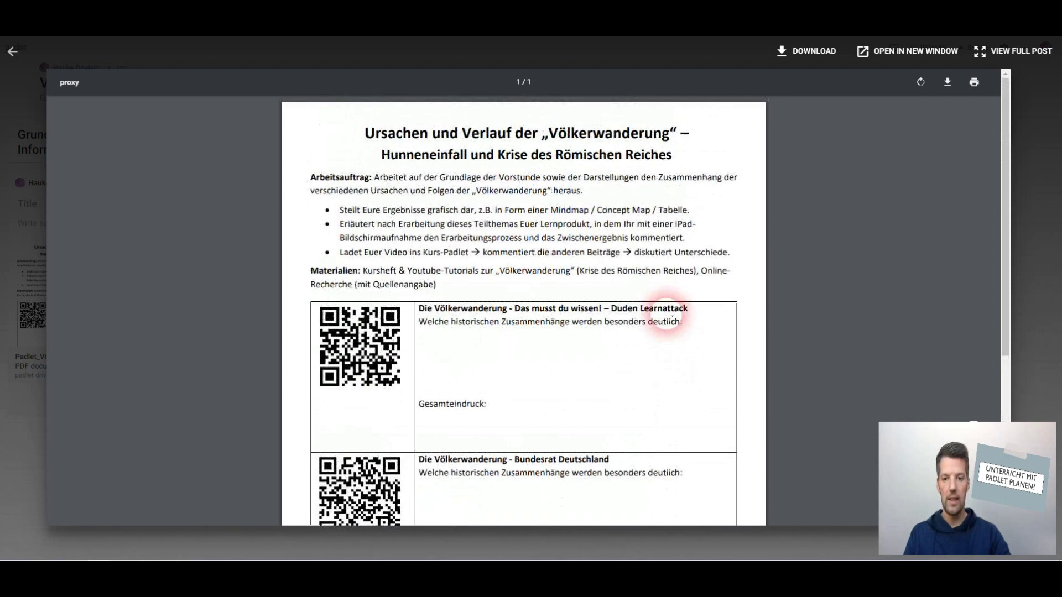
pyautogui.scroll(4, 672, 319)
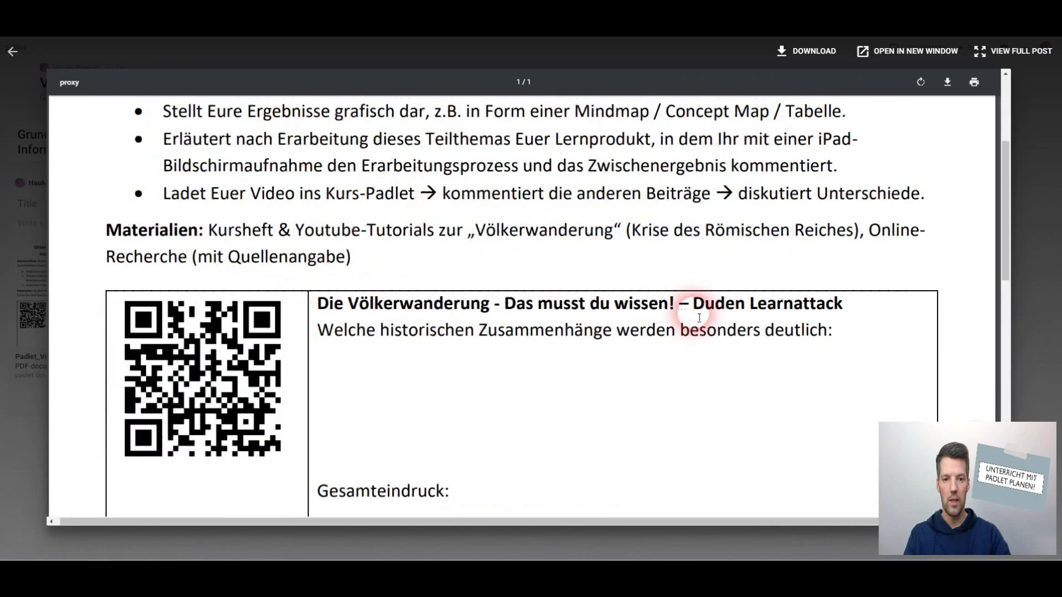
pyautogui.scroll(3, 688, 311)
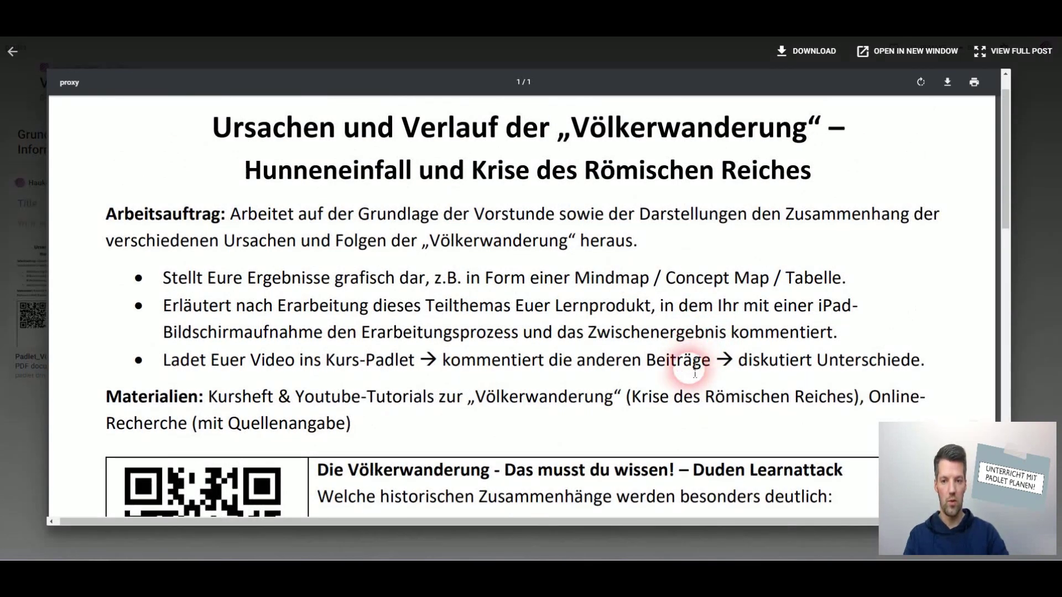
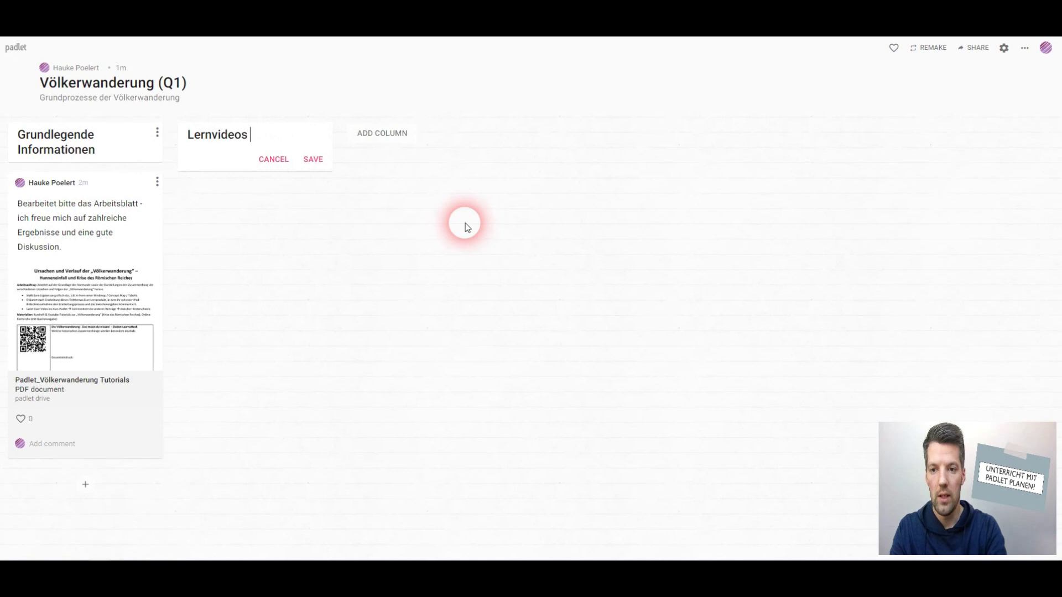
# Step: Finish naming the second column "Lernvideos Völkerwanderung" and add a third column named "Fragen"
pyautogui.write('wanderung')
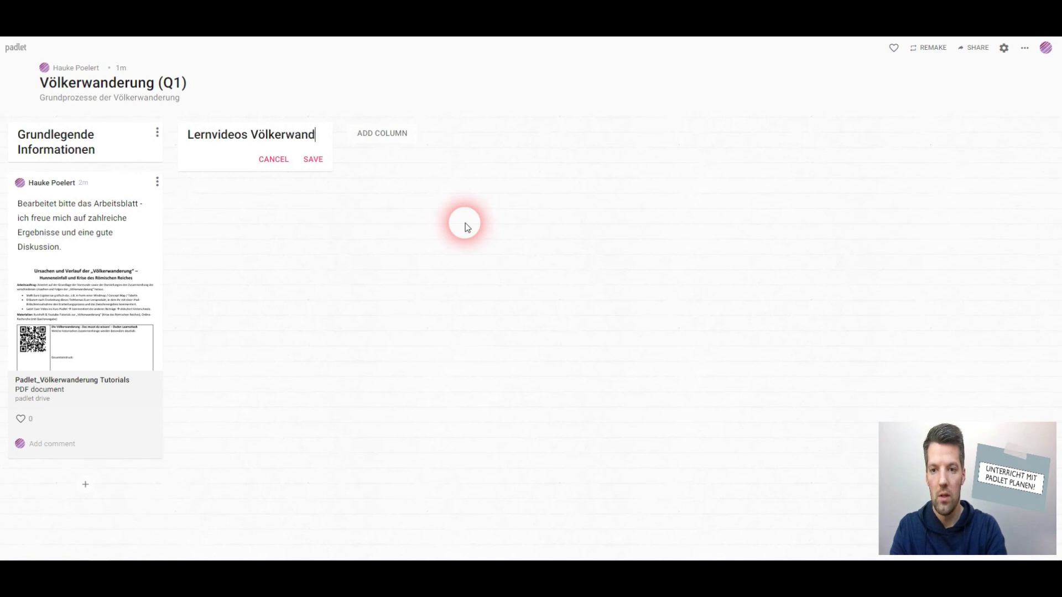
pyautogui.click(466, 224)
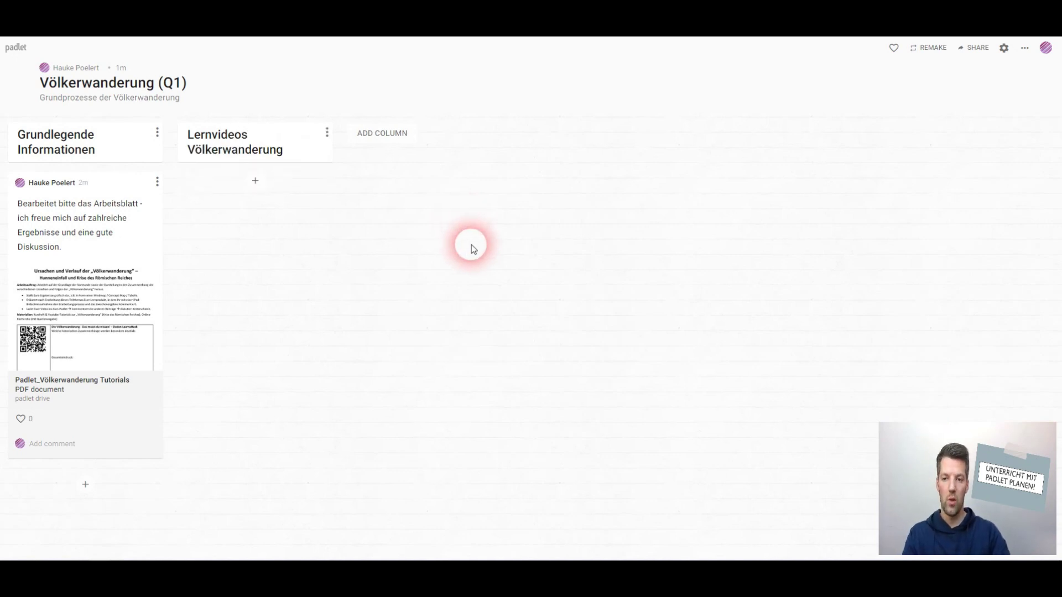
pyautogui.click(388, 134)
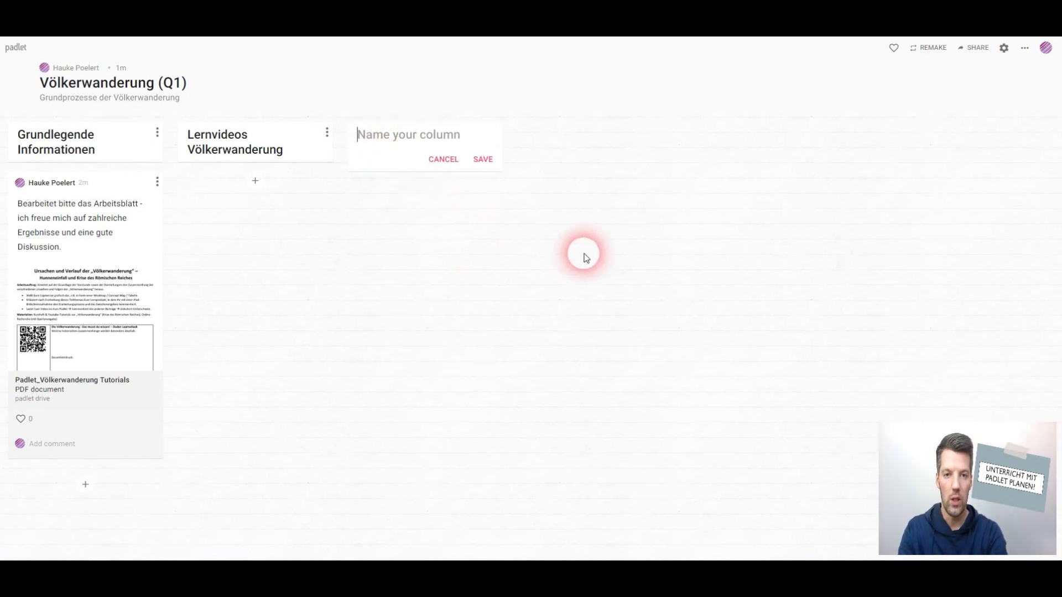
pyautogui.write('Fragen')
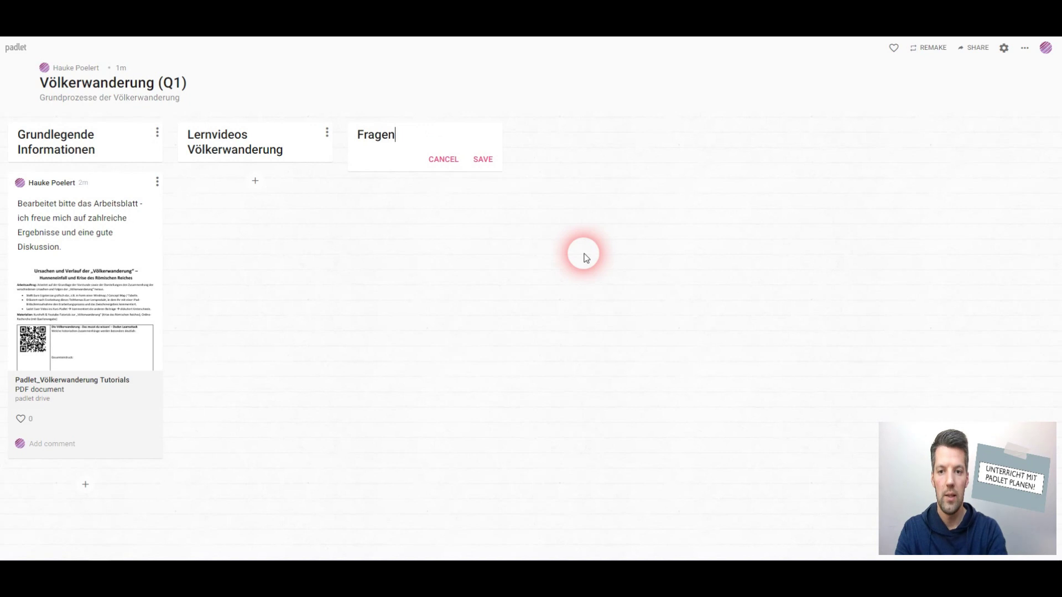
pyautogui.click(585, 255)
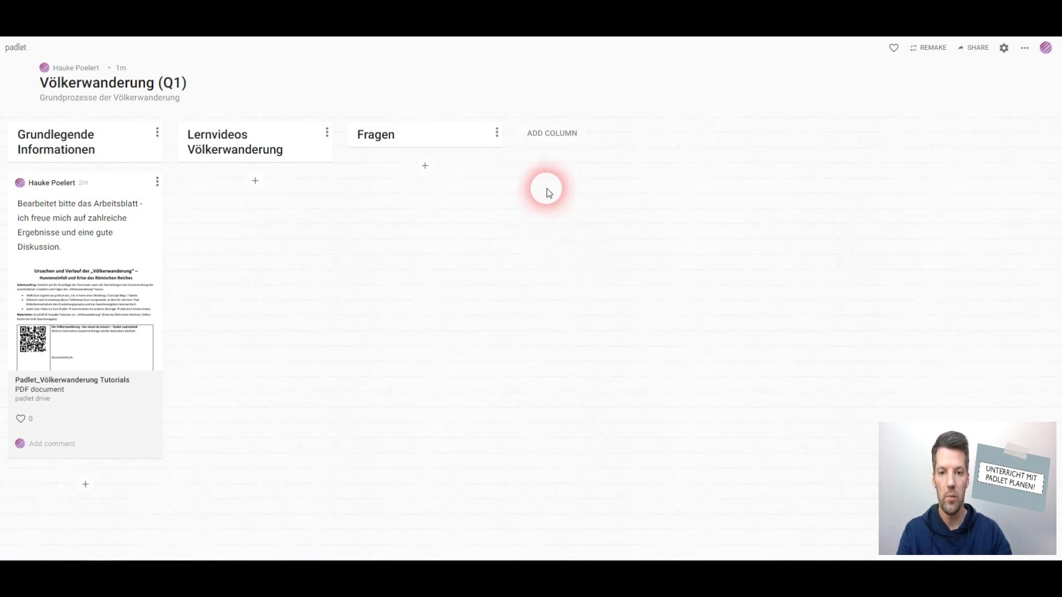
# Step: Add a fourth column named "Kommentare zur Unterrichtsstunde / zum Vorgehen" and save it
pyautogui.click(559, 132)
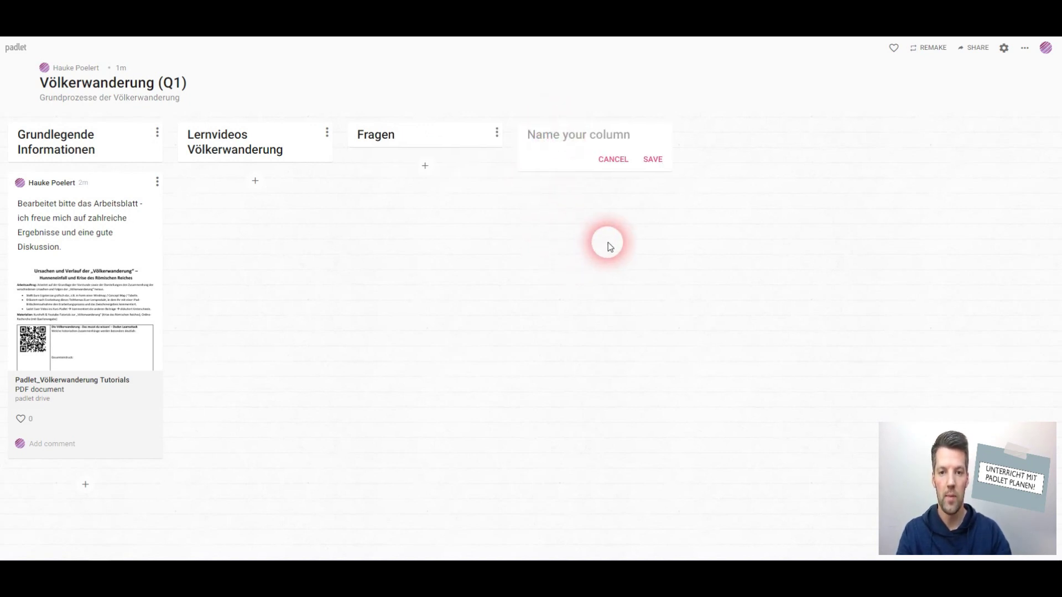
pyautogui.write('Ko')
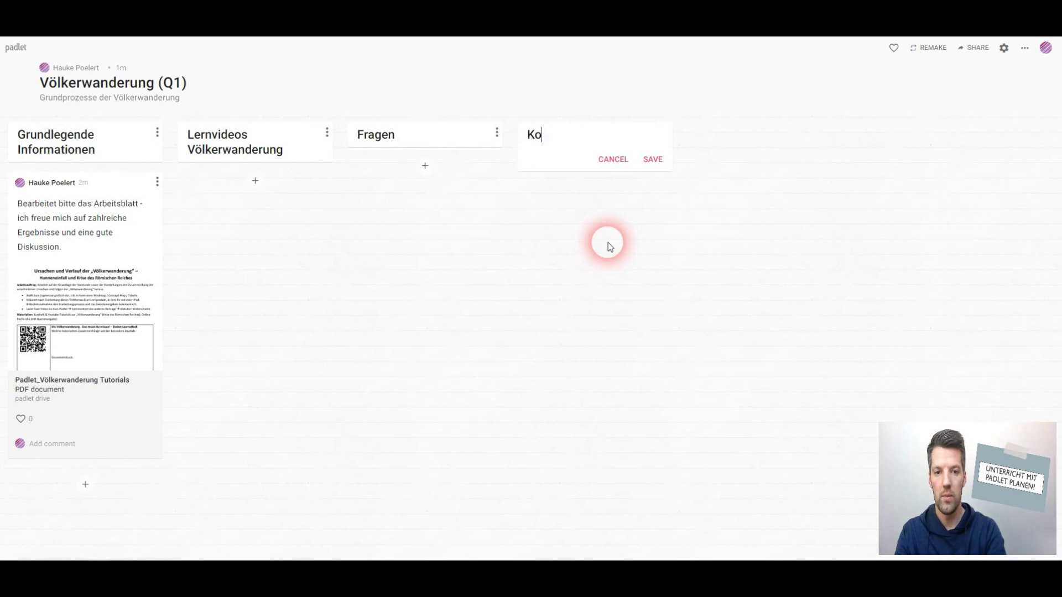
pyautogui.write('mmentare zur Unte')
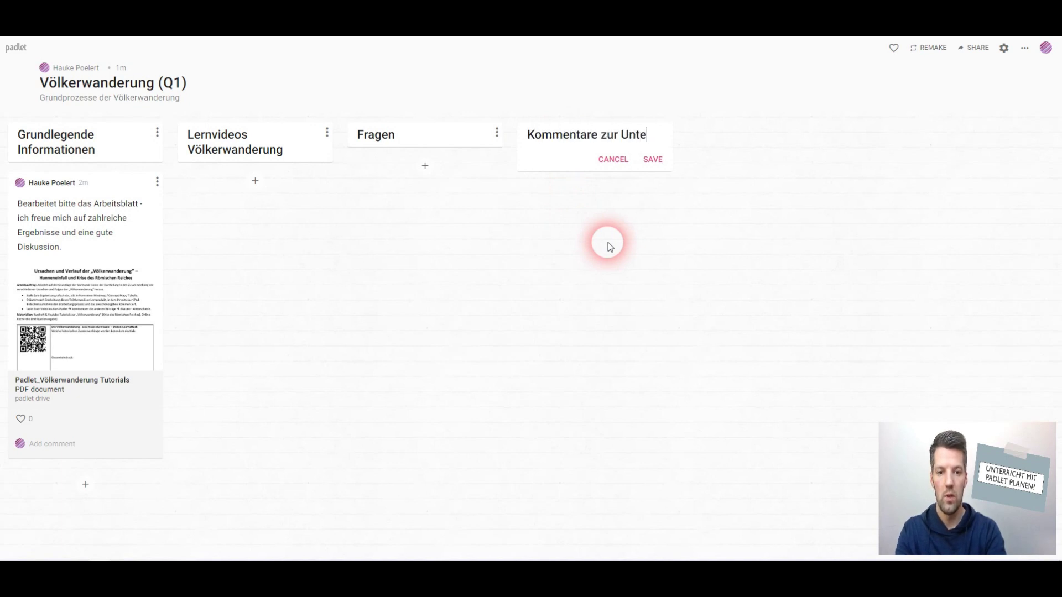
pyautogui.write('rrichtsstunde')
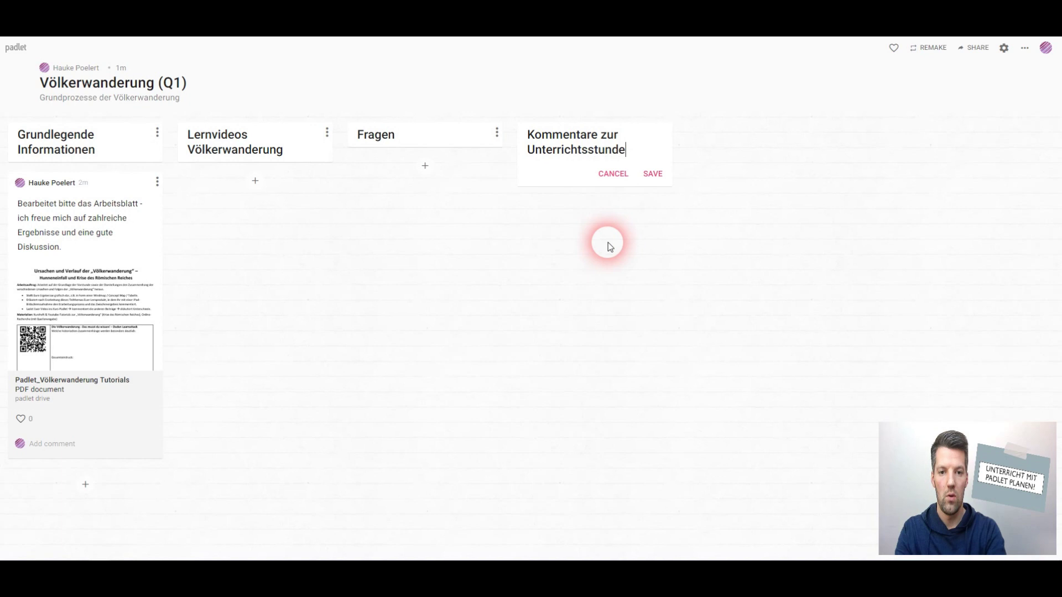
pyautogui.write(' / zum Vorgehen')
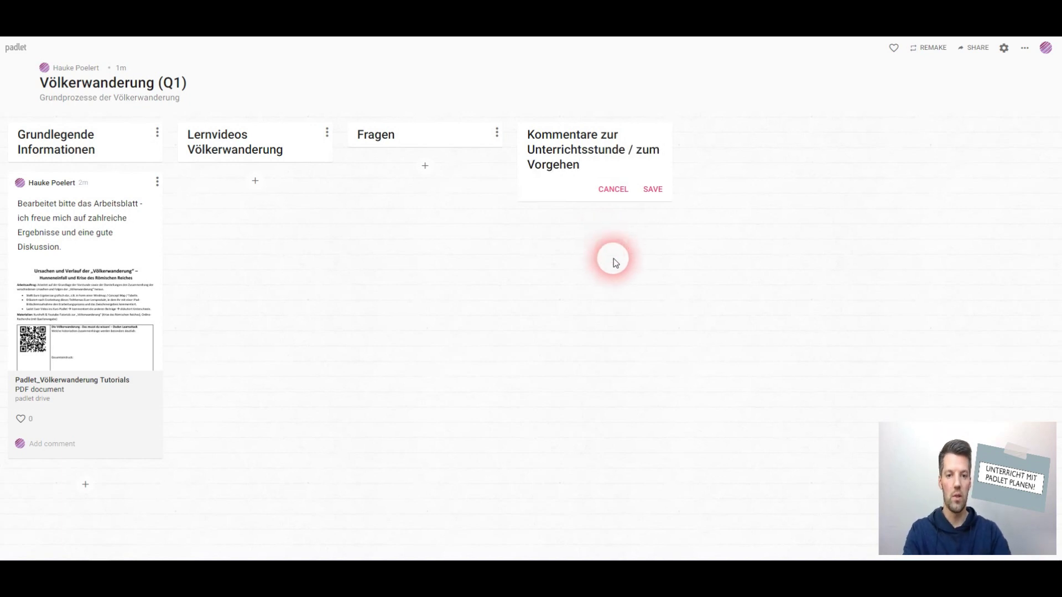
pyautogui.click(653, 190)
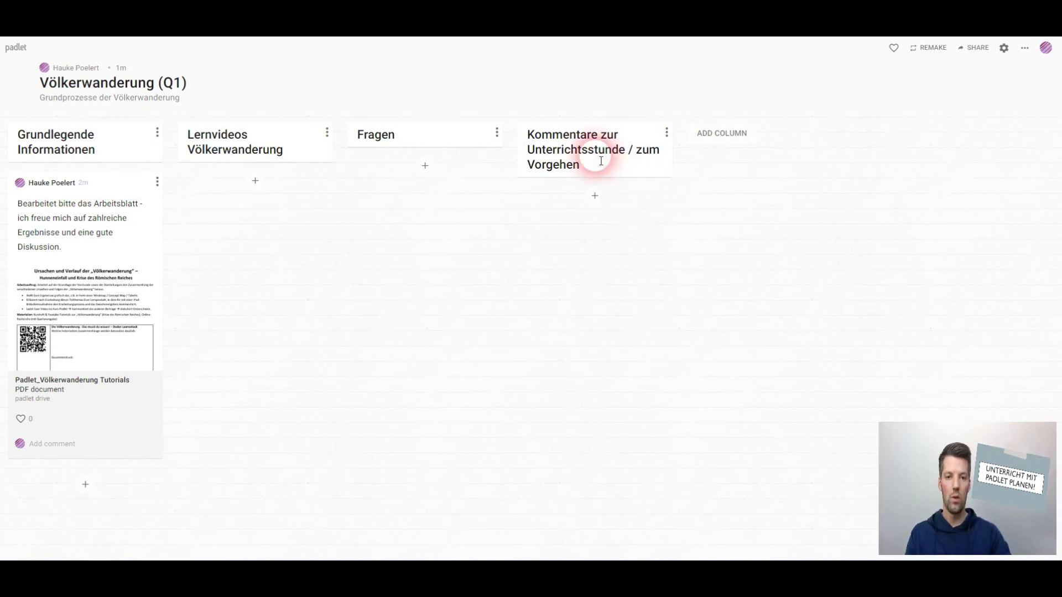
# Step: Add a column named "Diskussion" and move it directly before the "Kommentare zur Unterrichtsstunde / zum Vorgehen" column
pyautogui.click(744, 135)
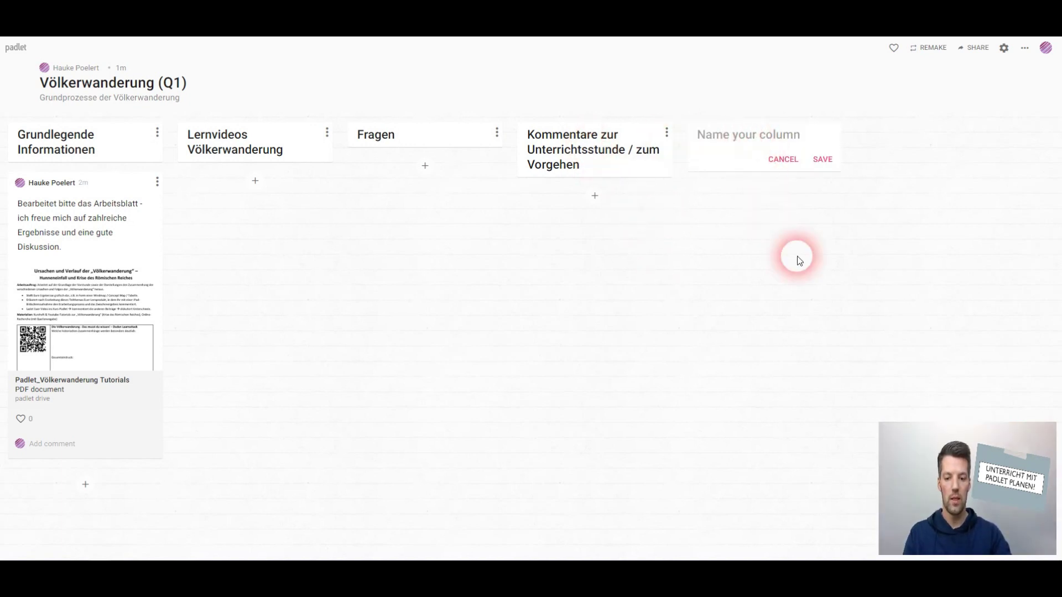
pyautogui.write('Diskussion')
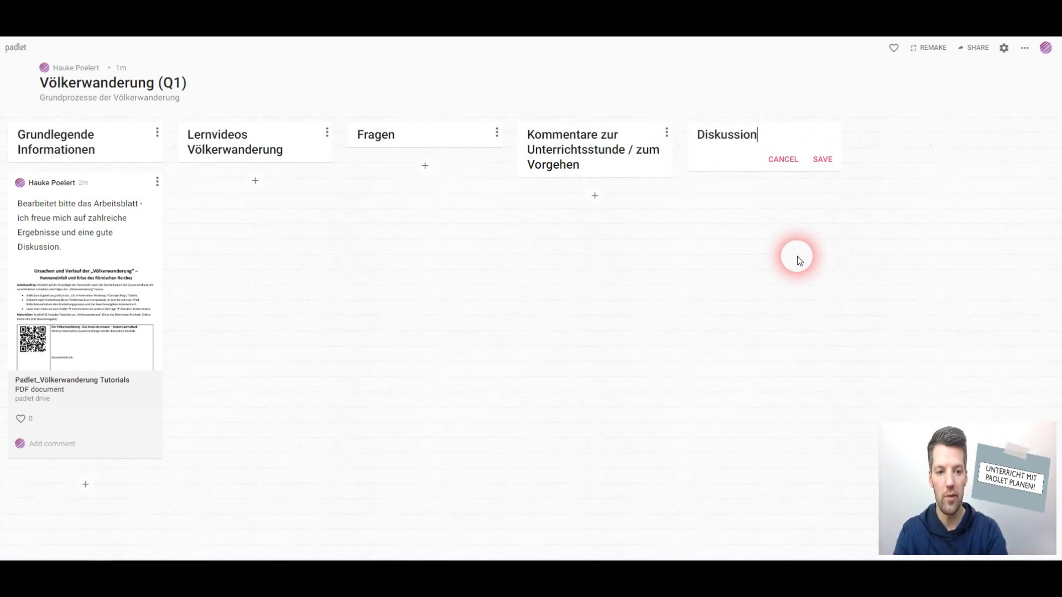
pyautogui.click(822, 159)
pyautogui.moveTo(736, 142); pyautogui.dragTo(645, 150)
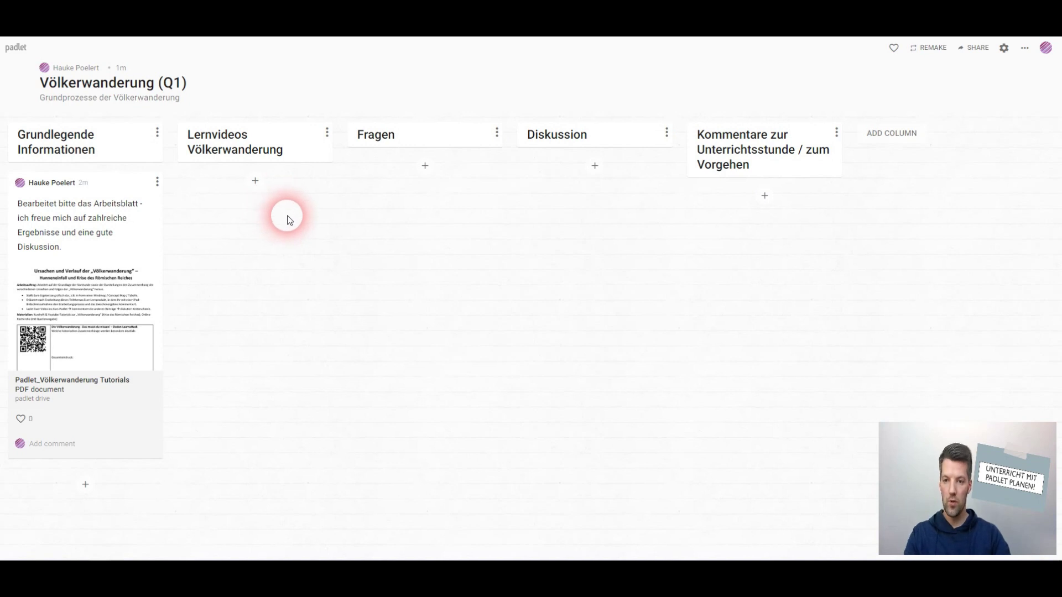
pyautogui.click(255, 181)
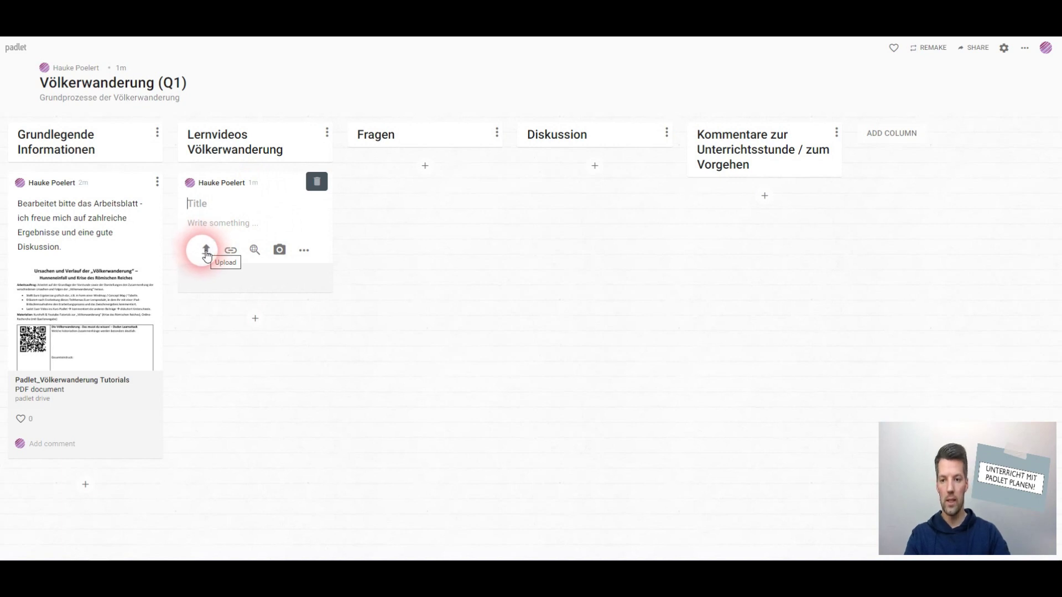
pyautogui.click(383, 304)
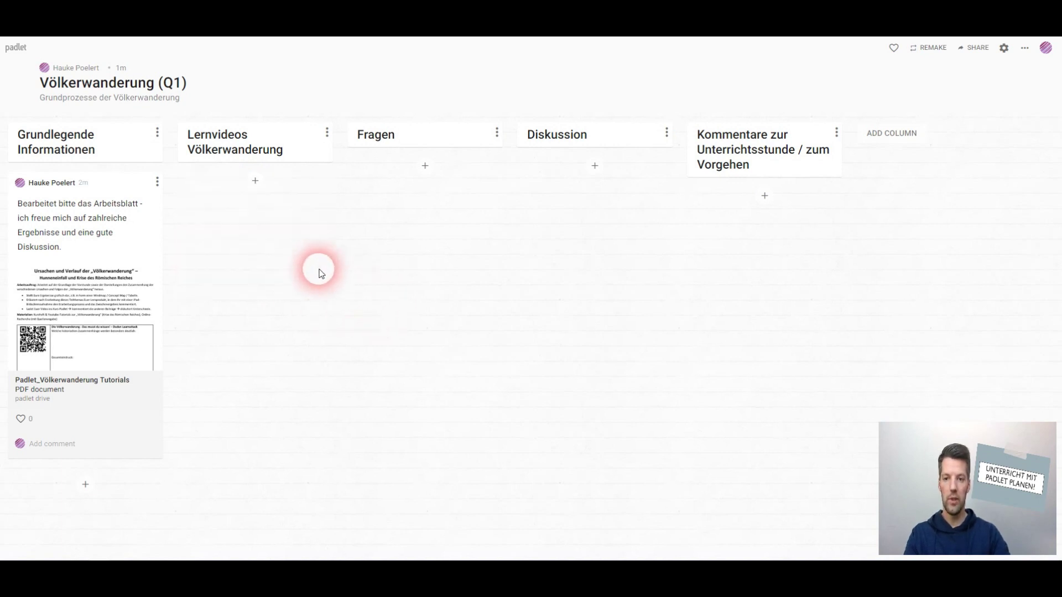
pyautogui.click(51, 446)
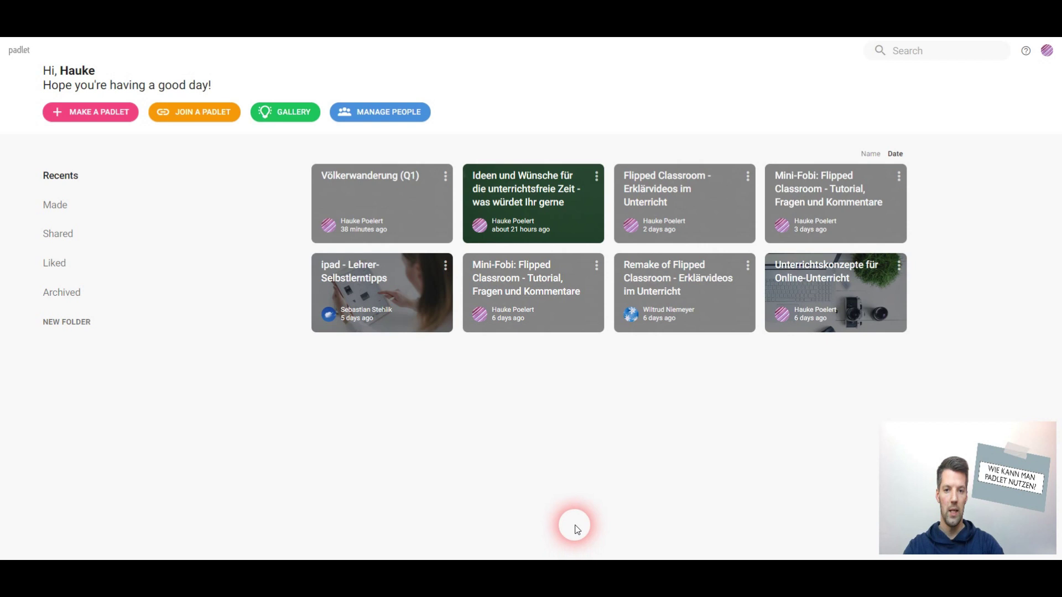
# Step: Open the padlet "Ideen und Wünsche für die unterrichtsfreie Zeit" and examine the anonymous idea posts and the "Ganz grundsätzlich" tips
pyautogui.click(546, 218)
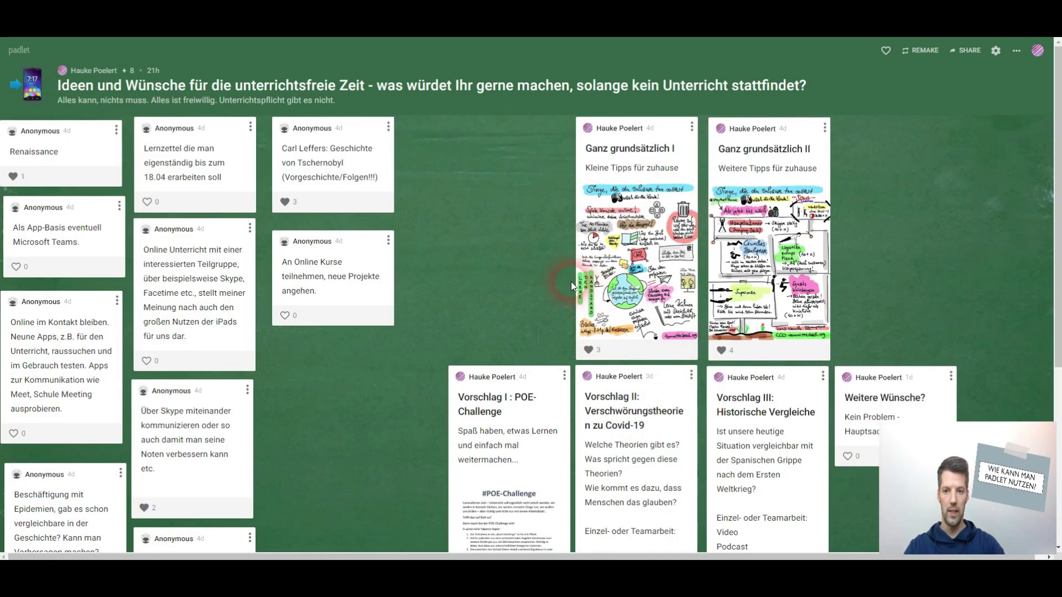
pyautogui.scroll(-3, 519, 289)
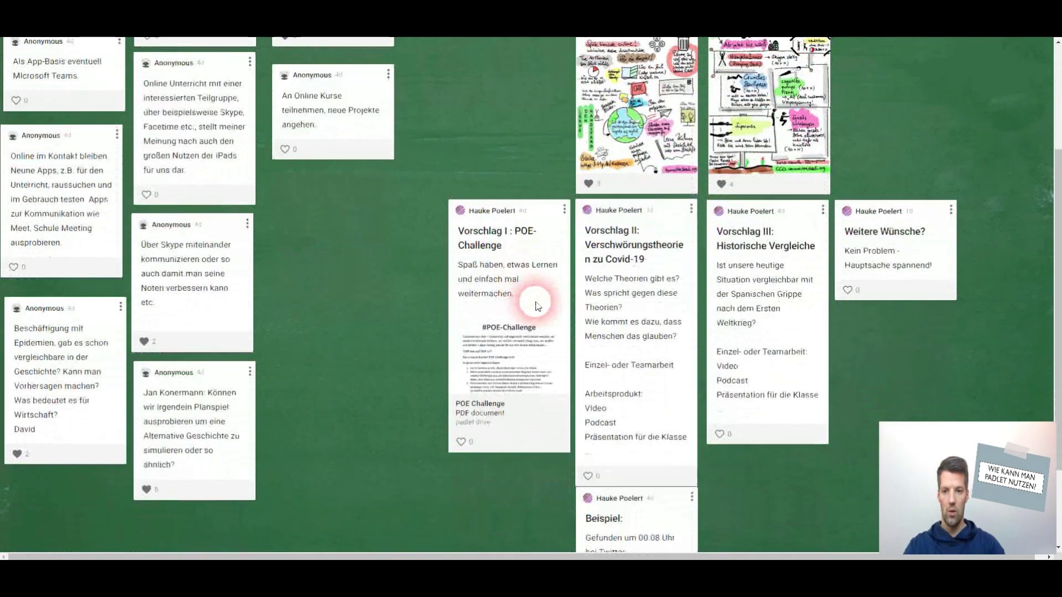
pyautogui.scroll(2, 537, 306)
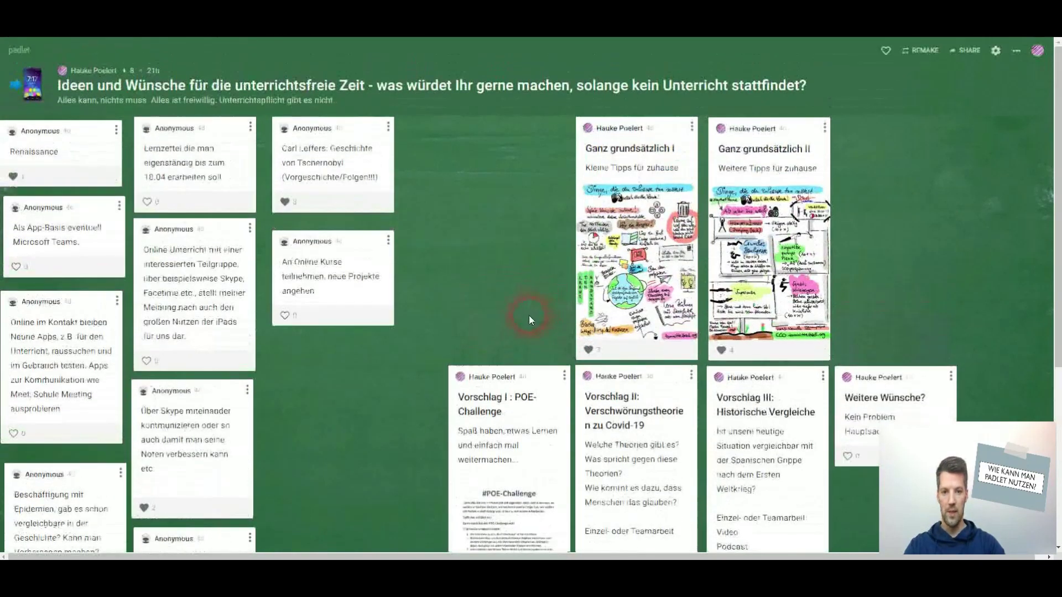
pyautogui.scroll(-1, 527, 313)
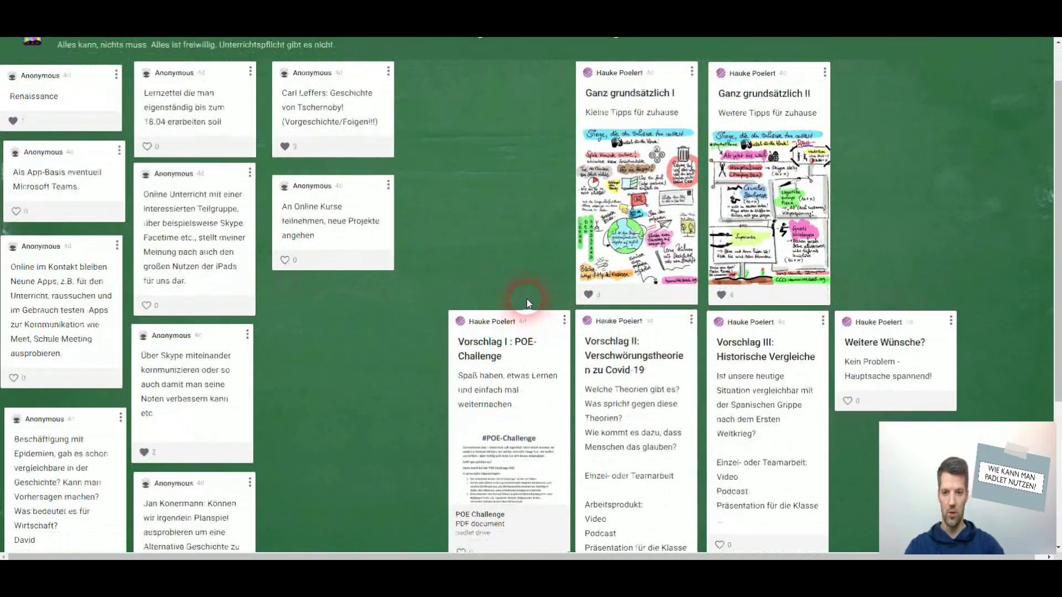
pyautogui.scroll(2, 527, 298)
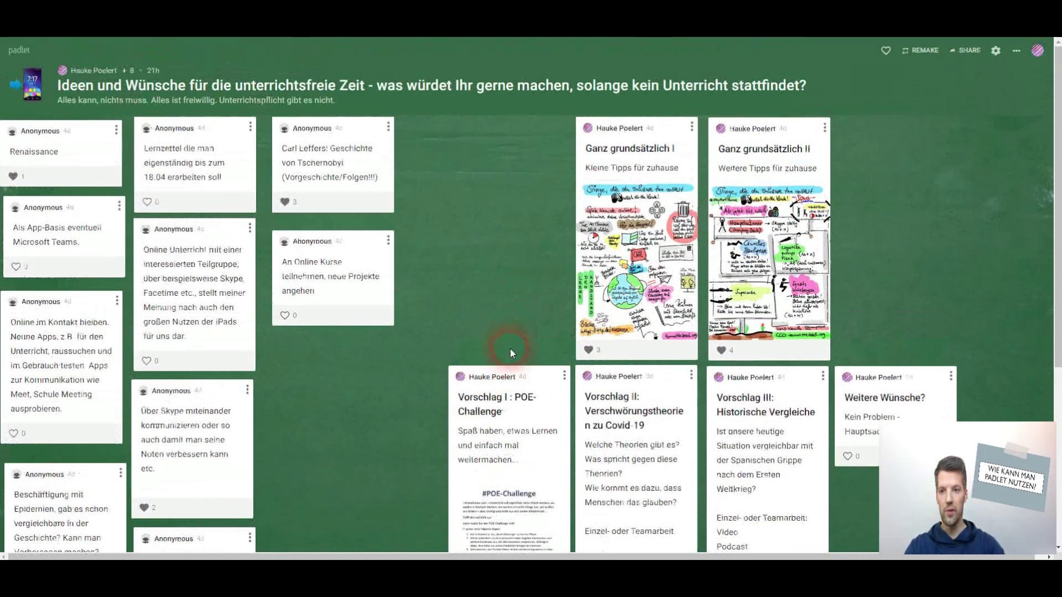
pyautogui.scroll(-1, 510, 349)
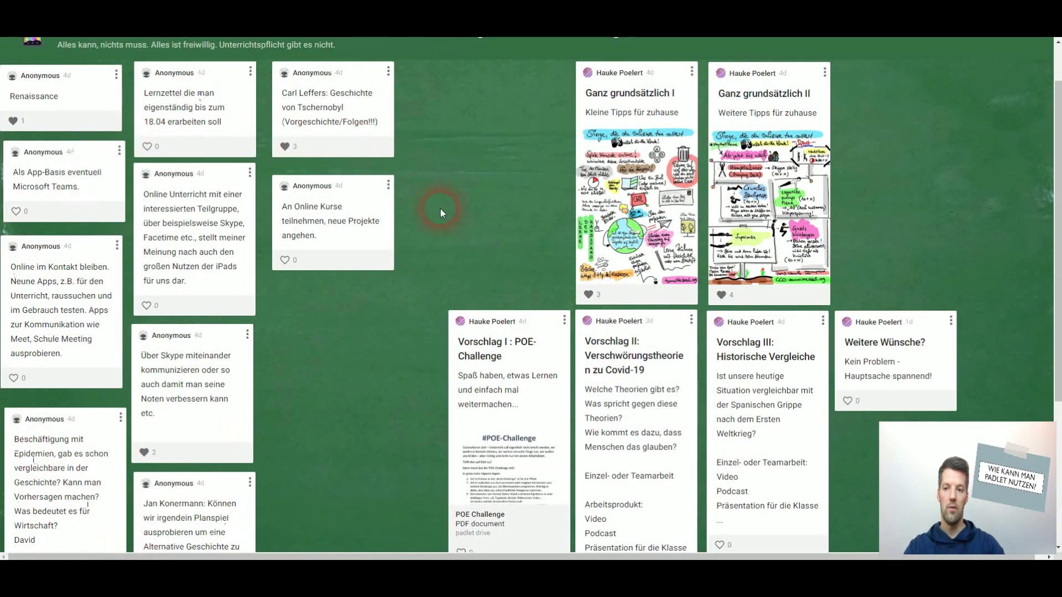
pyautogui.scroll(1, 488, 260)
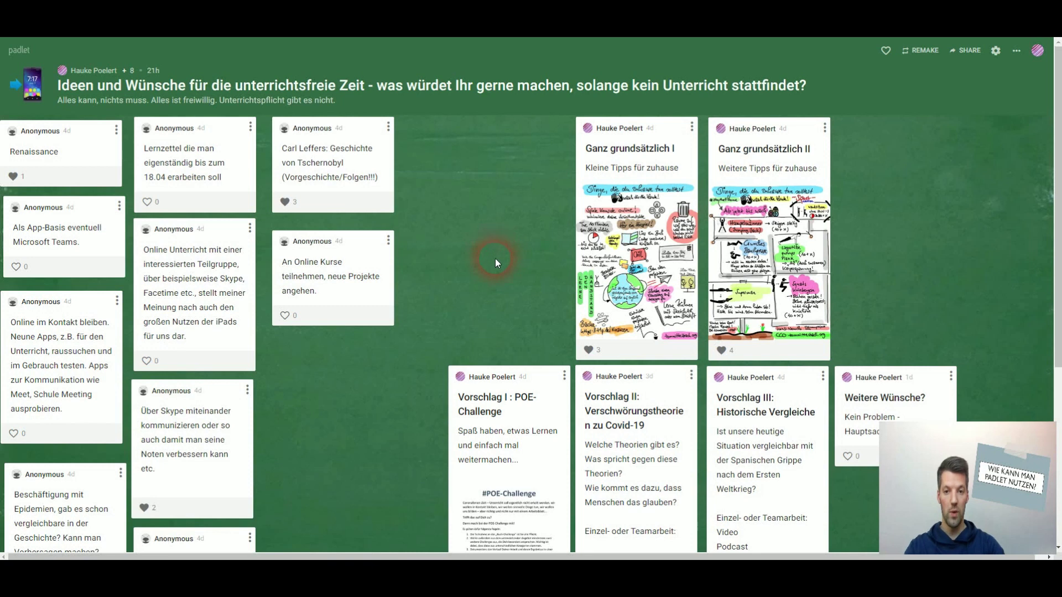
pyautogui.scroll(-1, 507, 266)
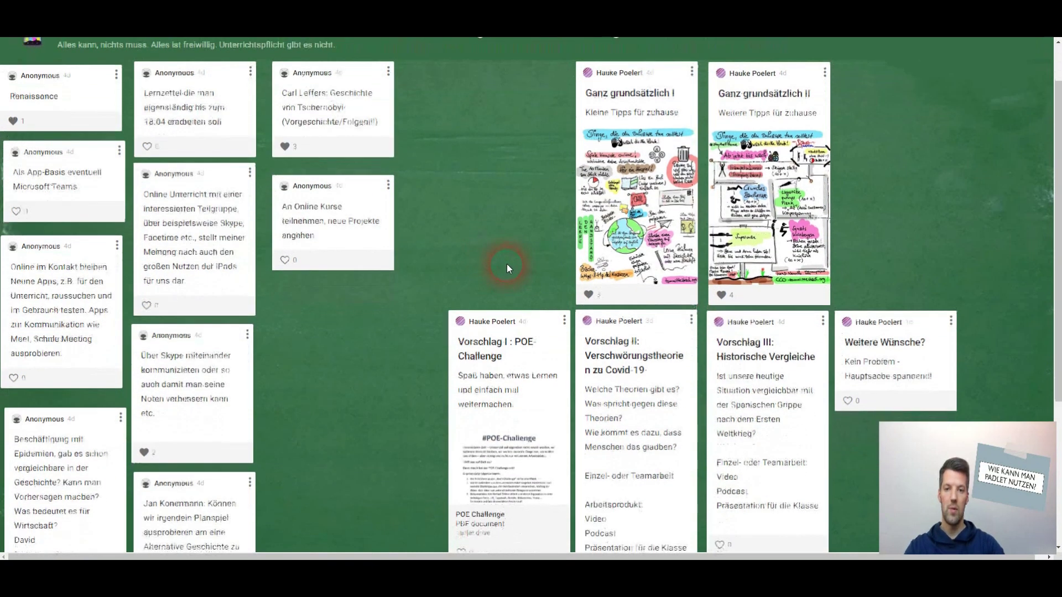
pyautogui.scroll(1, 494, 264)
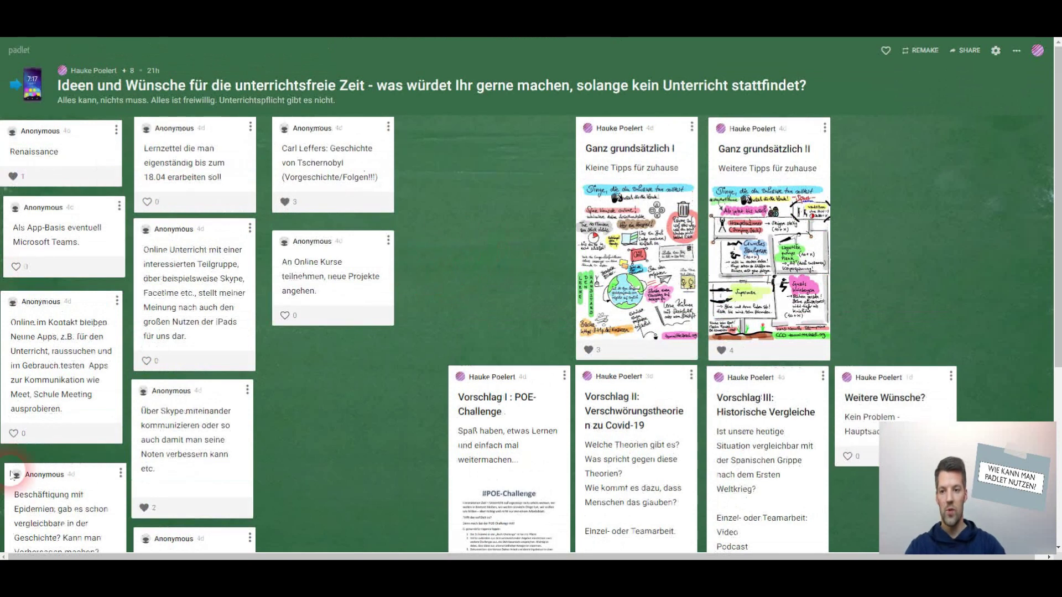
pyautogui.scroll(-2, 511, 244)
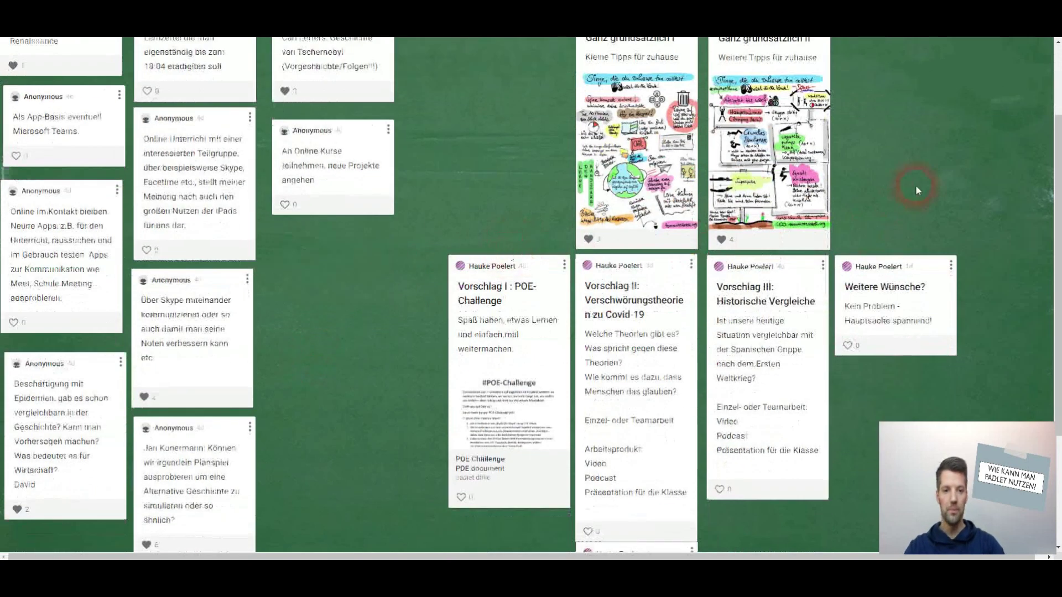
pyautogui.scroll(1, 969, 229)
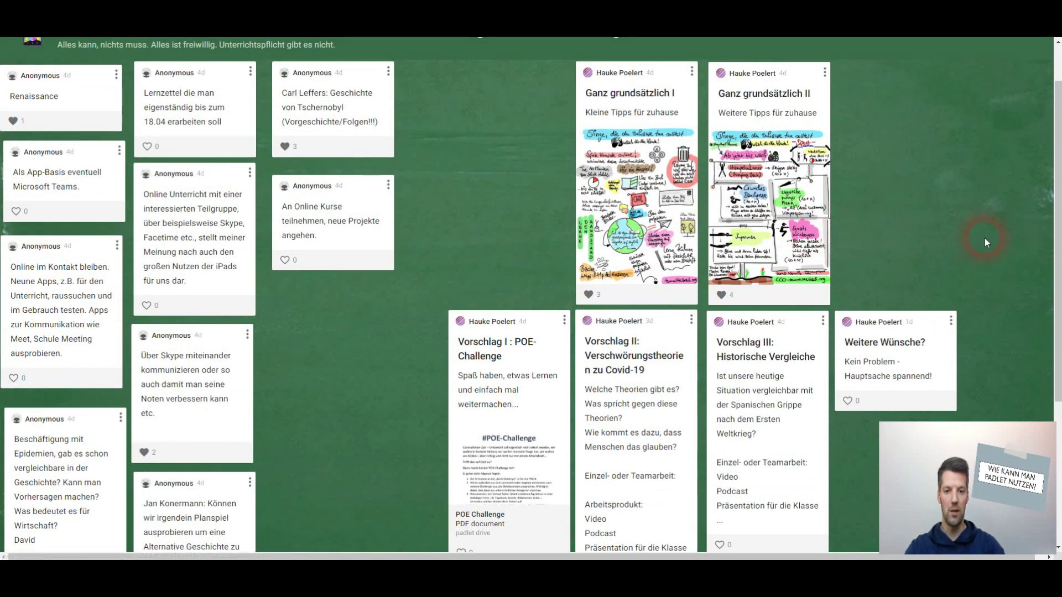
# Step: Examine the "Vorschlag I" to "Vorschlag III" posts, the POE Challenge attachment and the "Beispiel" post, viewing the board's full height and width
pyautogui.scroll(-3, 977, 255)
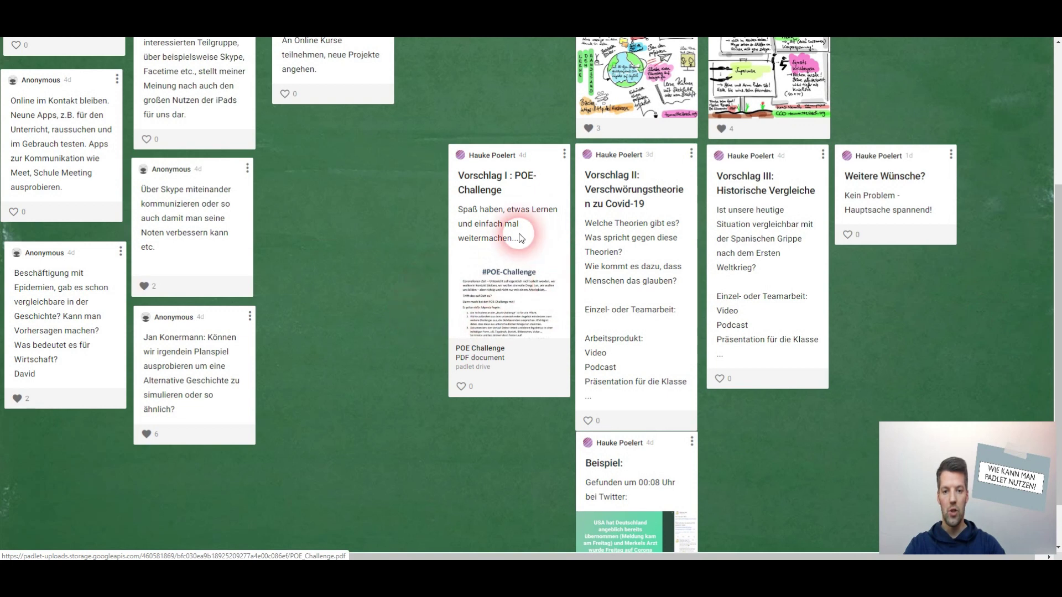
pyautogui.click(489, 265)
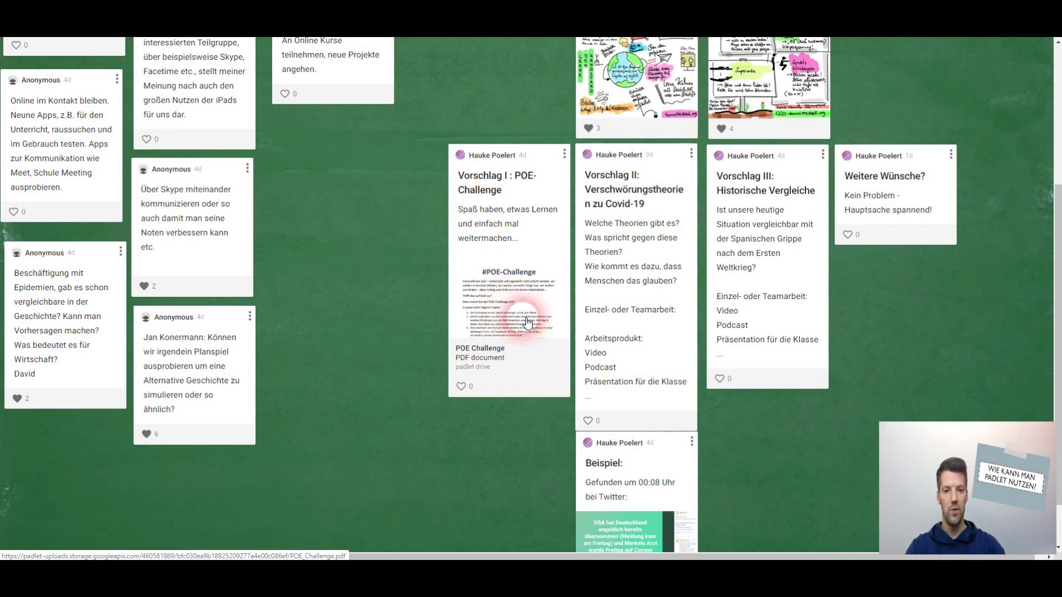
pyautogui.scroll(-1, 662, 307)
pyautogui.scroll(-1, 662, 307)
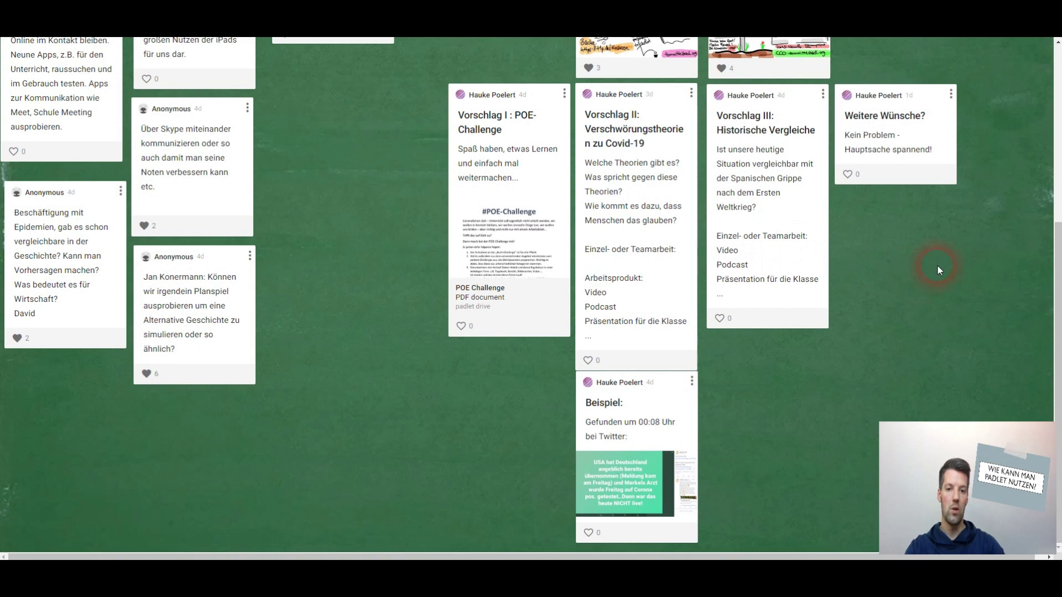
pyautogui.scroll(5, 980, 281)
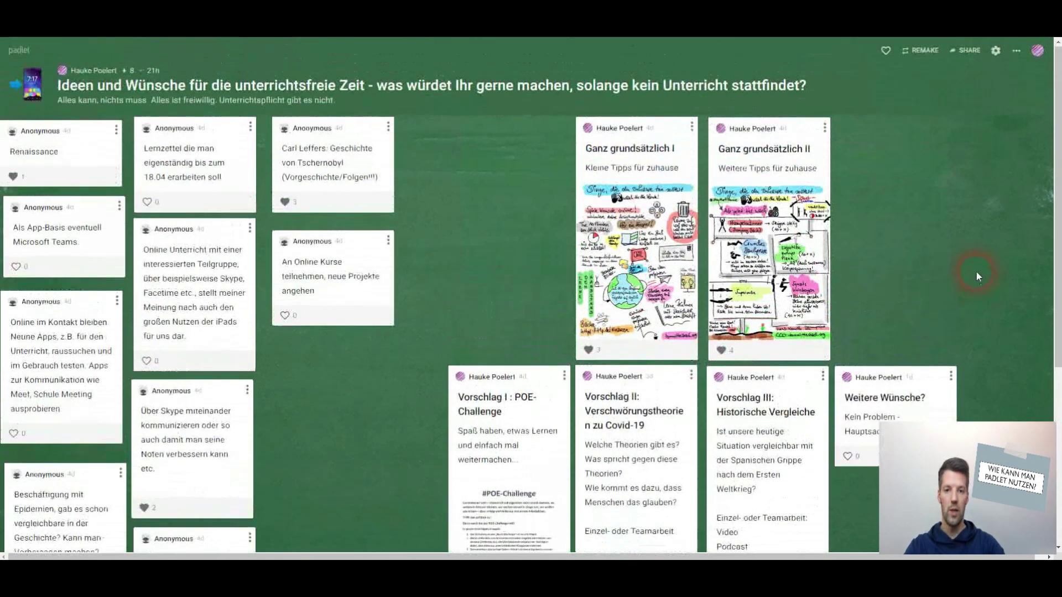
pyautogui.scroll(-1, 962, 247)
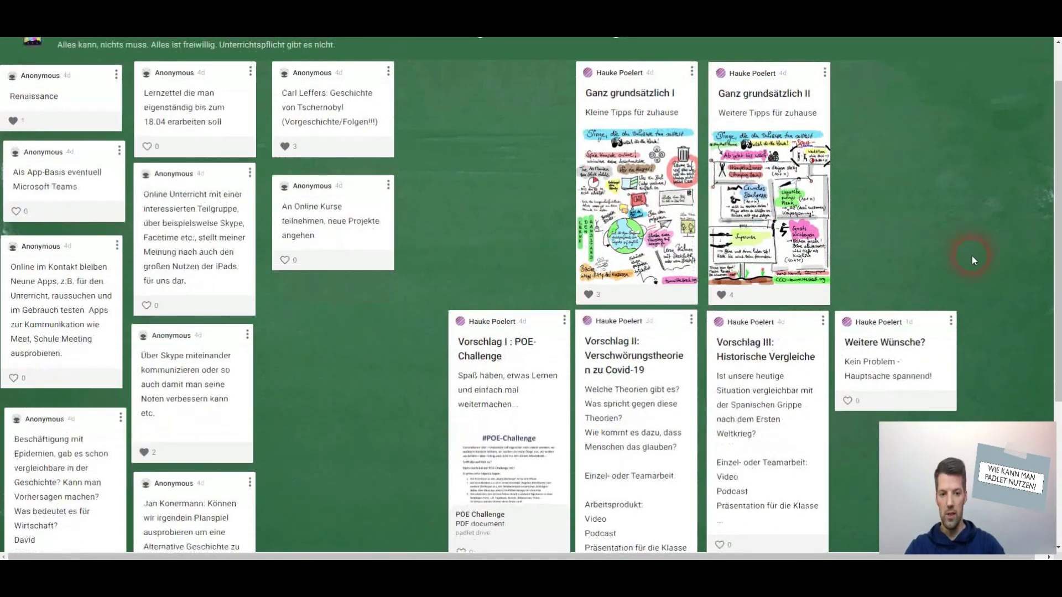
pyautogui.scroll(-4, 971, 256)
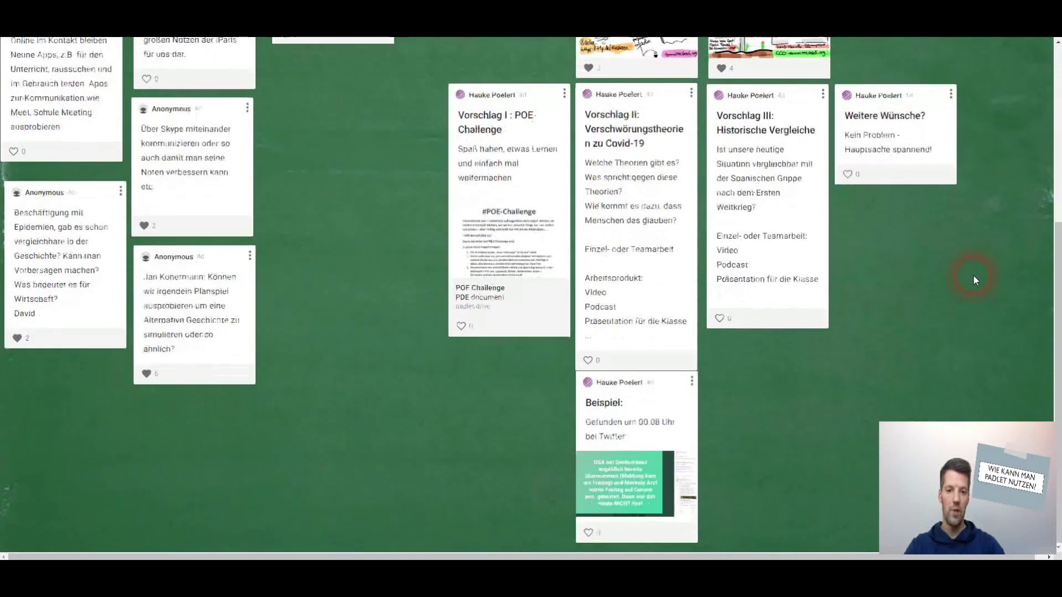
pyautogui.scroll(5, 974, 276)
pyautogui.moveTo(760, 557); pyautogui.dragTo(896, 549)
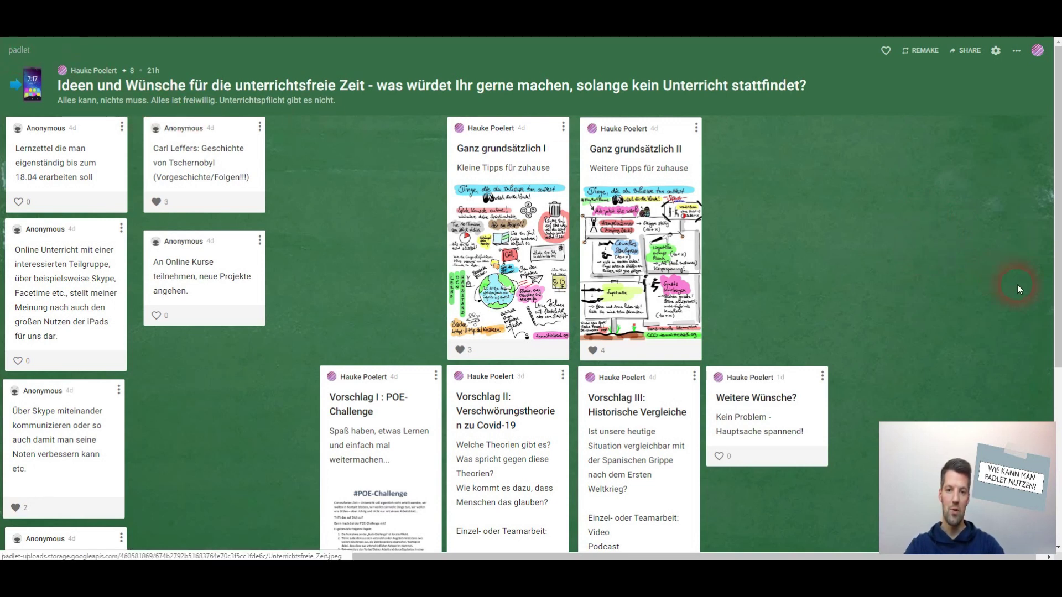
# Step: Open the padlet "Flipped Classroom - Erklärvideos im Unterricht" and examine the posts in its "Intro: FlippedClassroom" and "Deutsch" columns
pyautogui.hotkey('alt', 'Left')
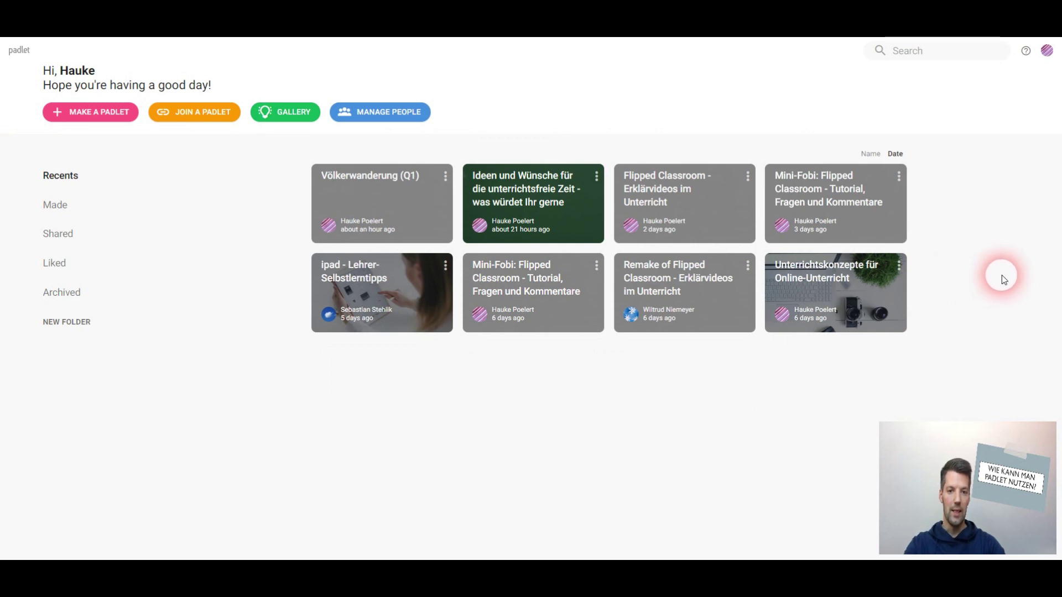
pyautogui.click(682, 216)
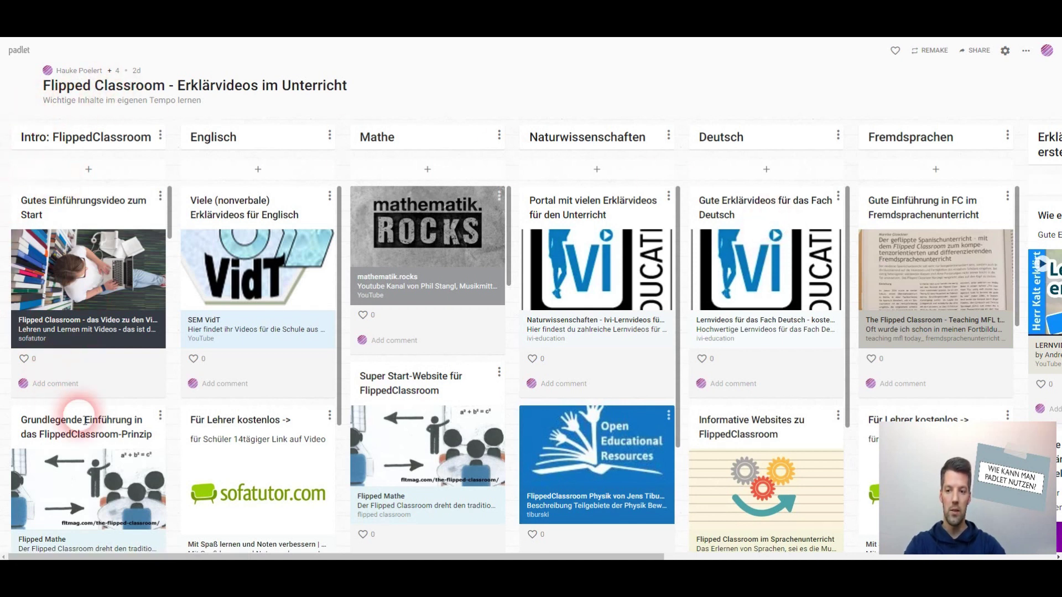
pyautogui.scroll(-3, 78, 410)
pyautogui.scroll(-5, 77, 409)
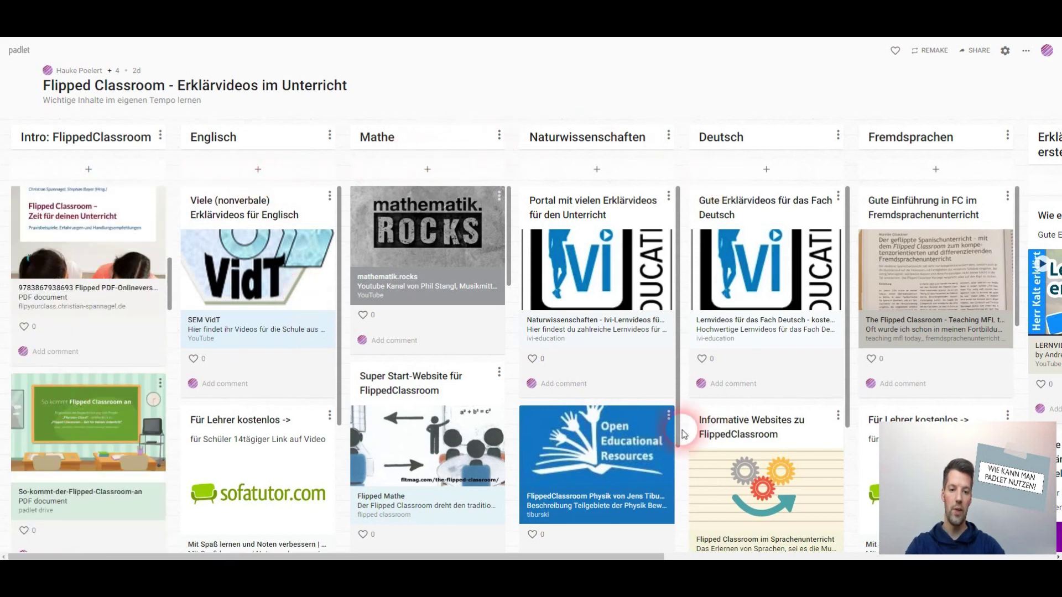
pyautogui.moveTo(612, 556)
pyautogui.mouseDown()
pyautogui.moveTo(993, 557)
pyautogui.moveTo(619, 556)
pyautogui.mouseUp()
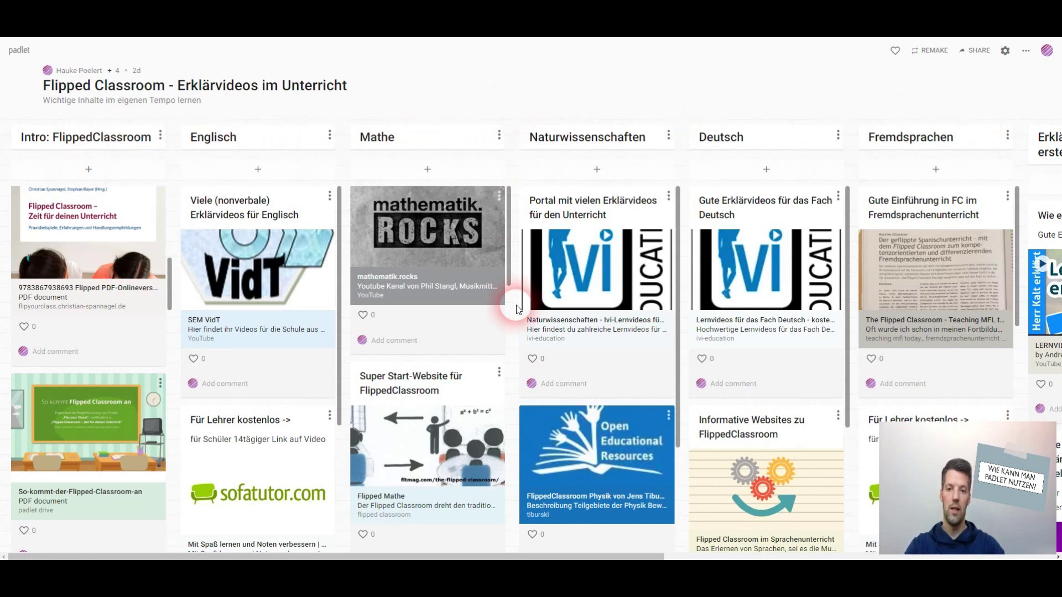
pyautogui.scroll(-2, 773, 374)
pyautogui.scroll(-2, 772, 374)
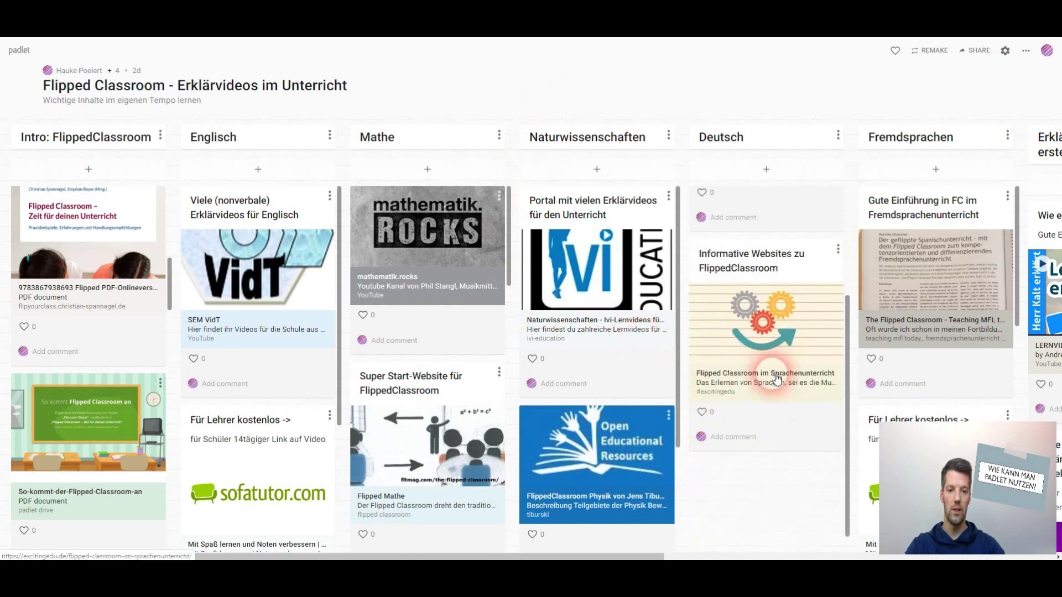
pyautogui.scroll(-3, 413, 382)
pyautogui.scroll(3, 418, 387)
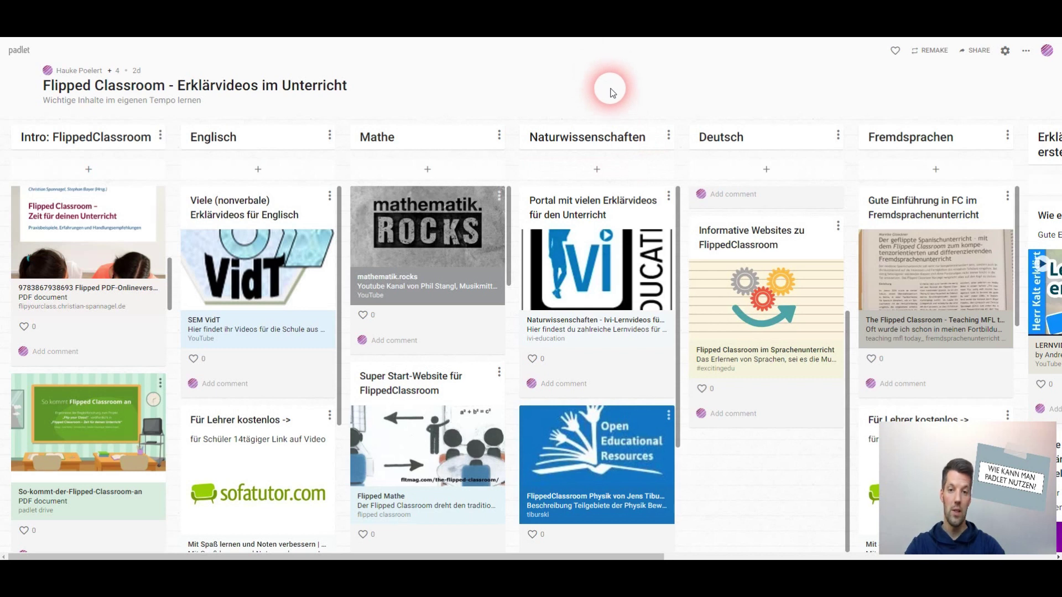
# Step: Open the padlet "Cuentos criminales - las últimas noticias" and read the linked article "El joven con padres extraterrestista"
pyautogui.click(45, 49)
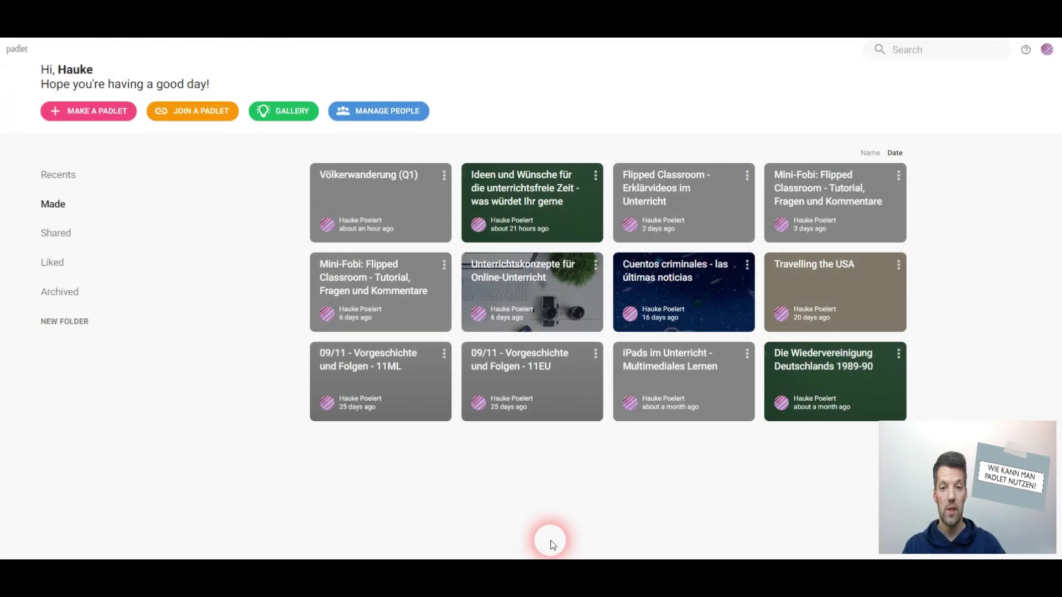
pyautogui.click(671, 299)
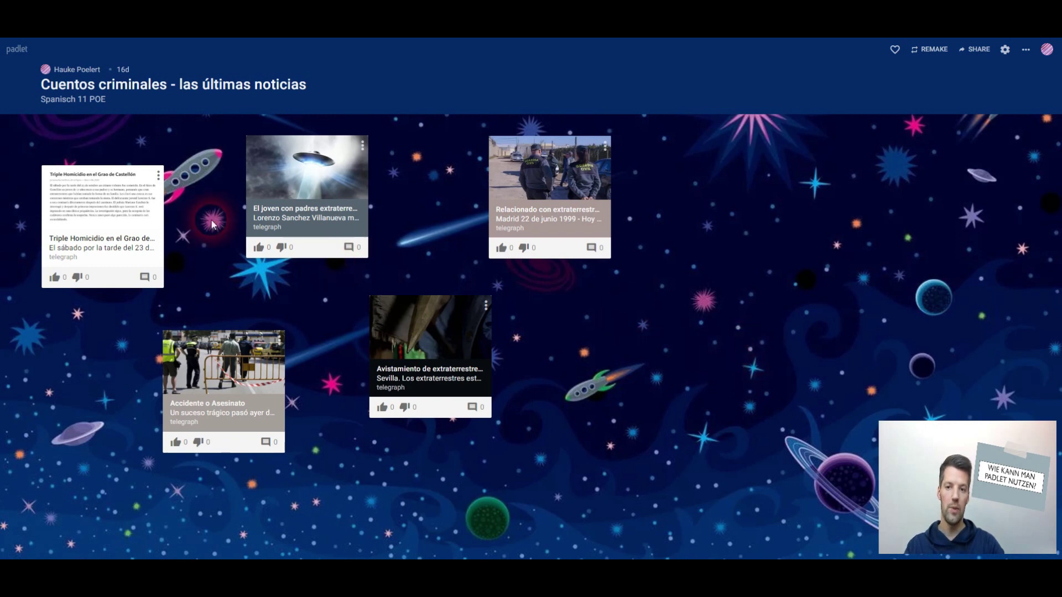
pyautogui.click(297, 190)
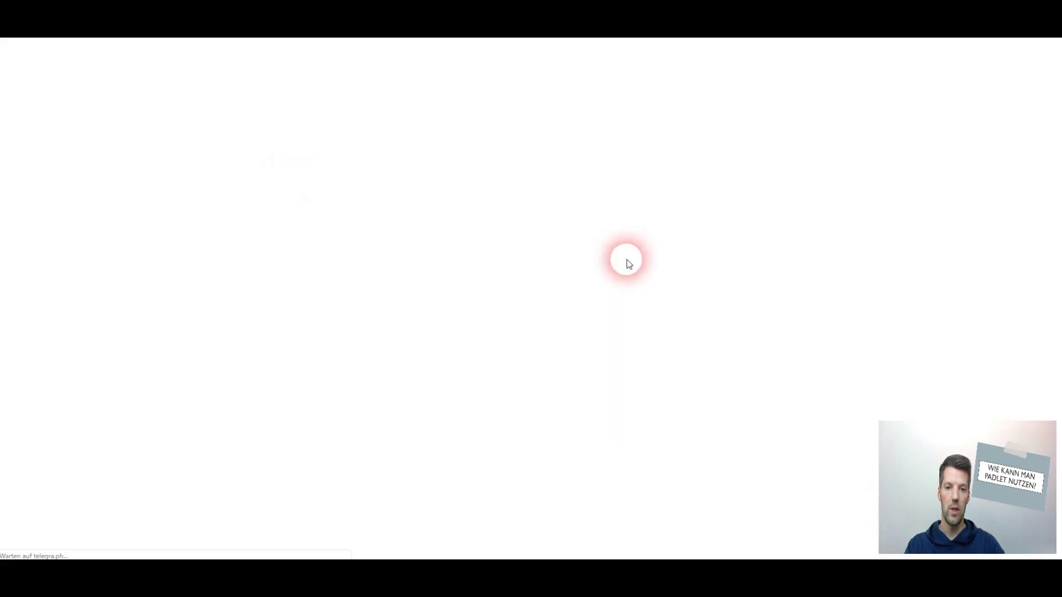
pyautogui.scroll(-7, 770, 271)
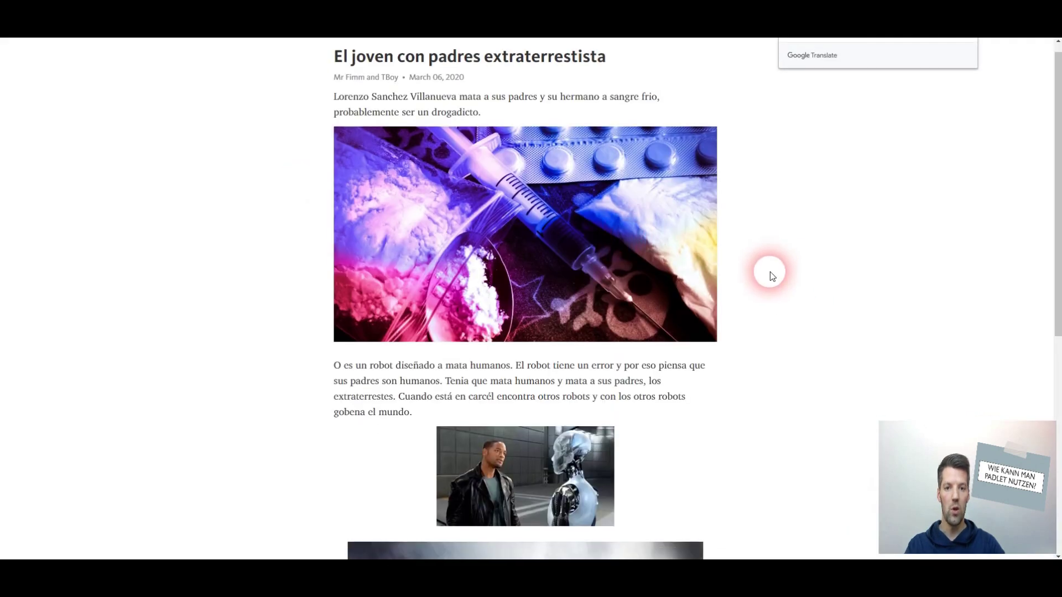
pyautogui.scroll(7, 770, 278)
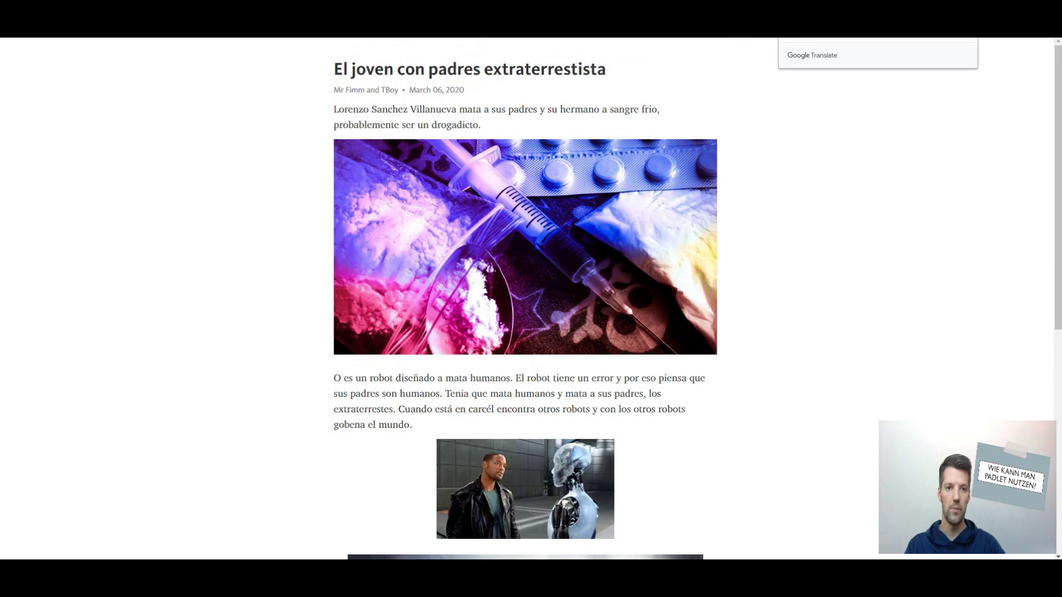
pyautogui.hotkey('ctrl', 'w')
pyautogui.click(102, 220)
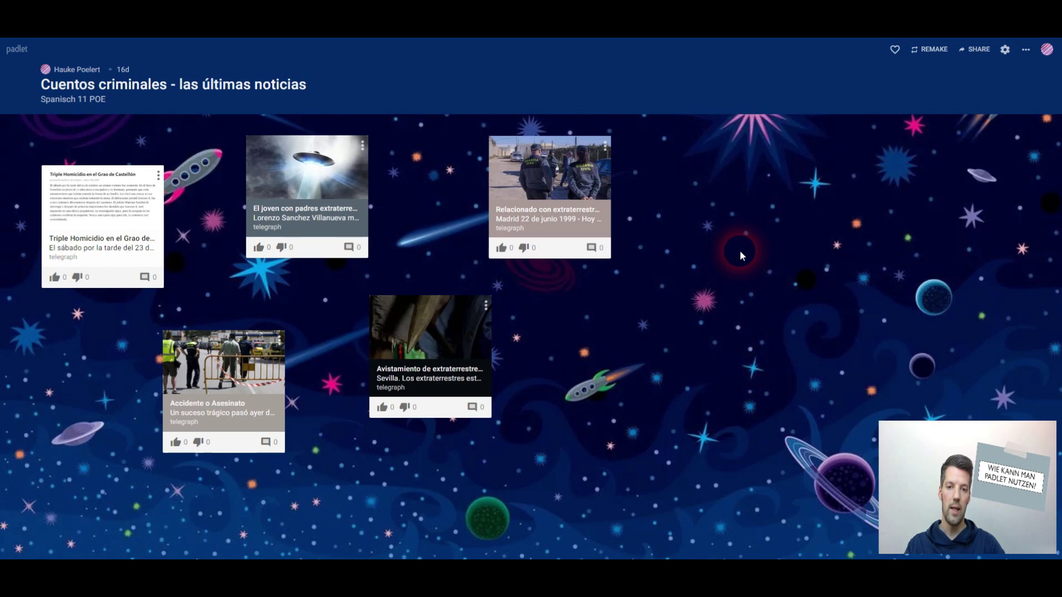
# Step: Open the map padlet "Travelling the USA" and add a post located at "Chicago, IL, USA", closing its pop-up
pyautogui.click(17, 49)
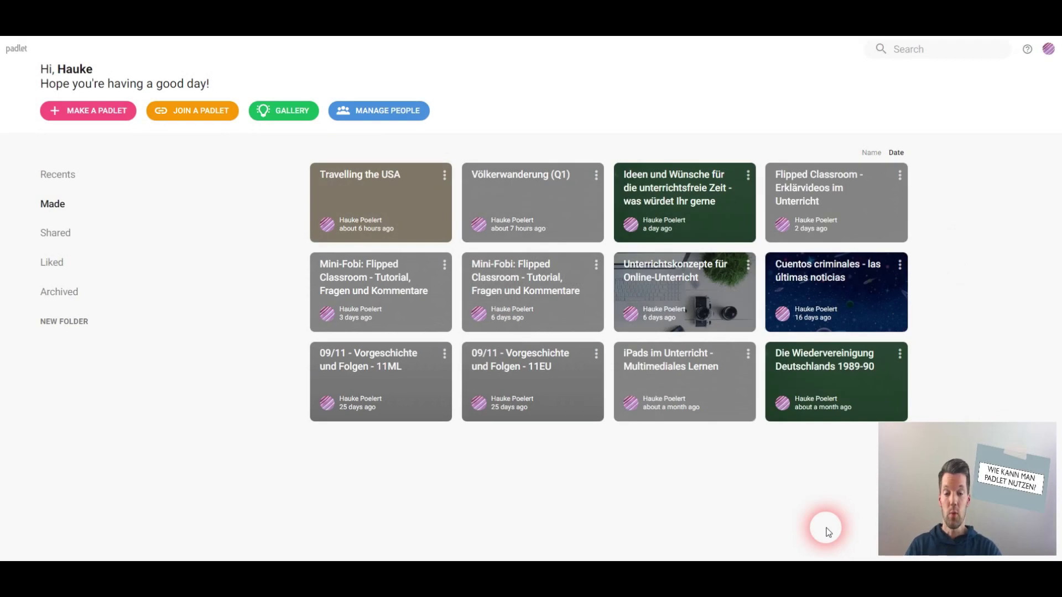
pyautogui.click(384, 207)
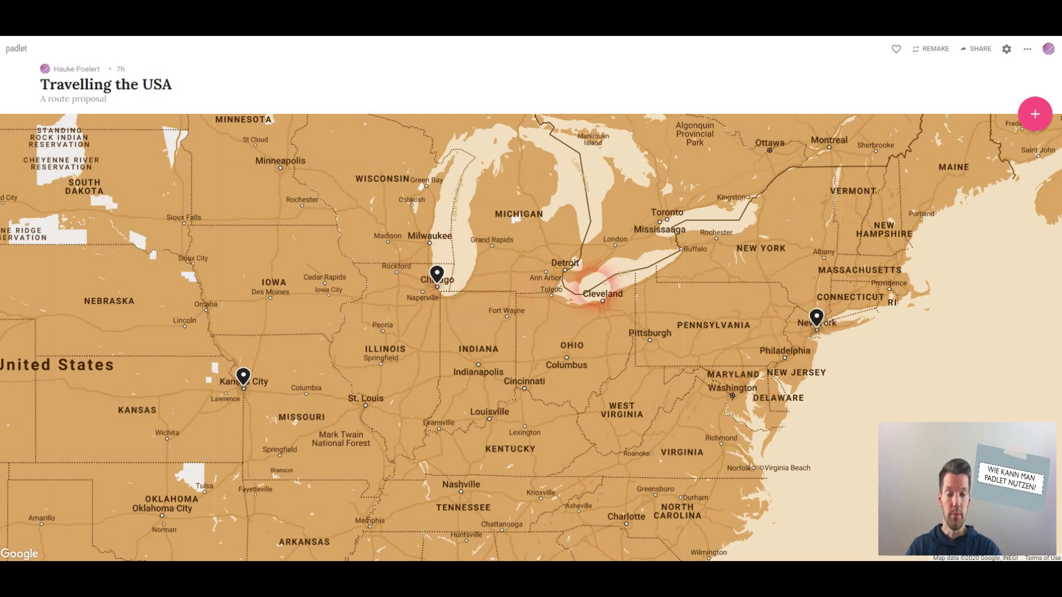
pyautogui.click(1036, 110)
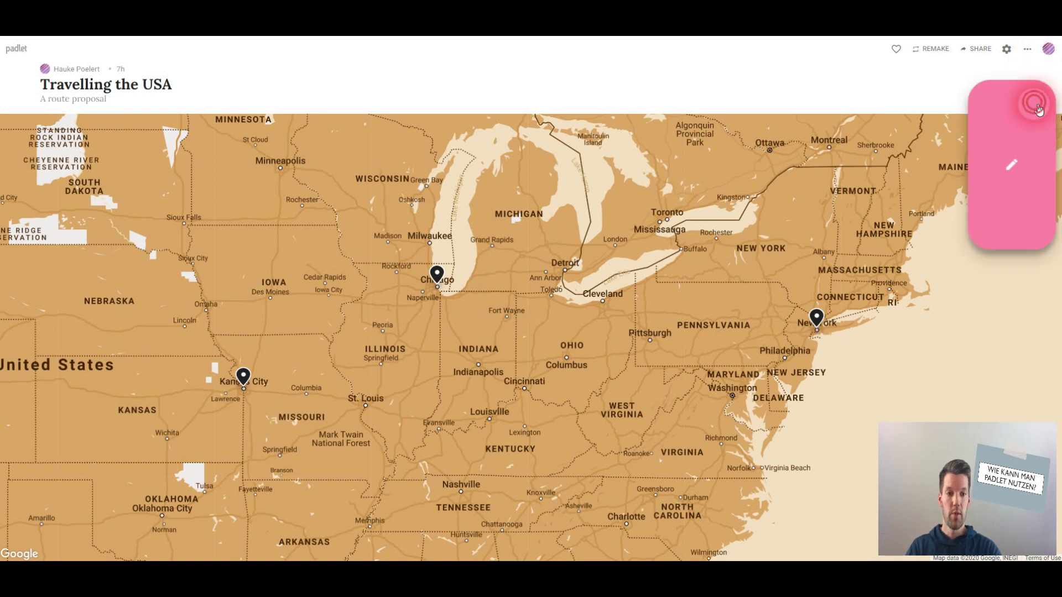
pyautogui.click(919, 172)
pyautogui.write('chicago')
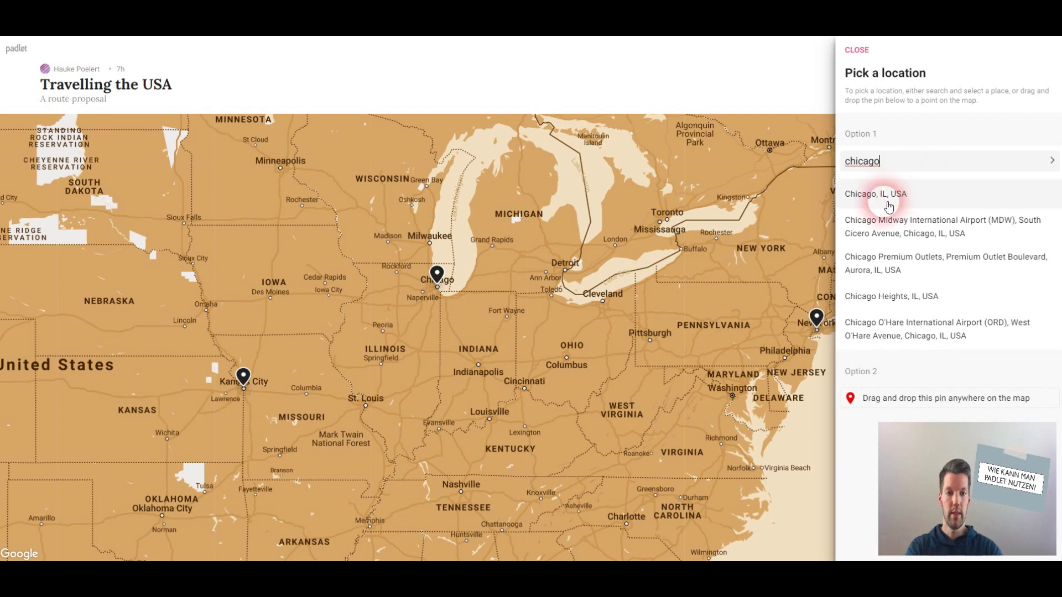
pyautogui.click(871, 197)
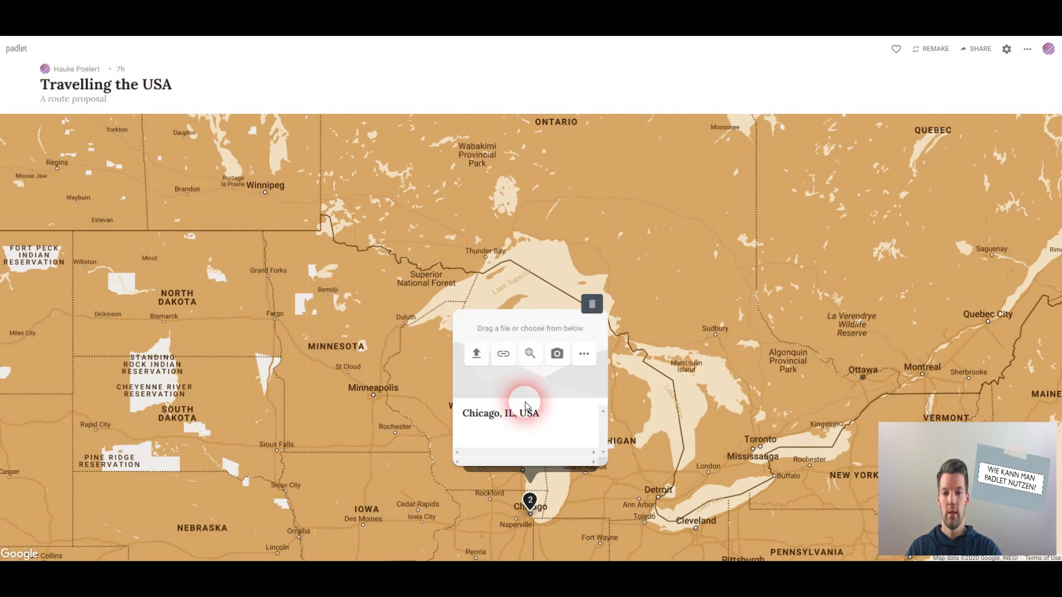
pyautogui.click(700, 403)
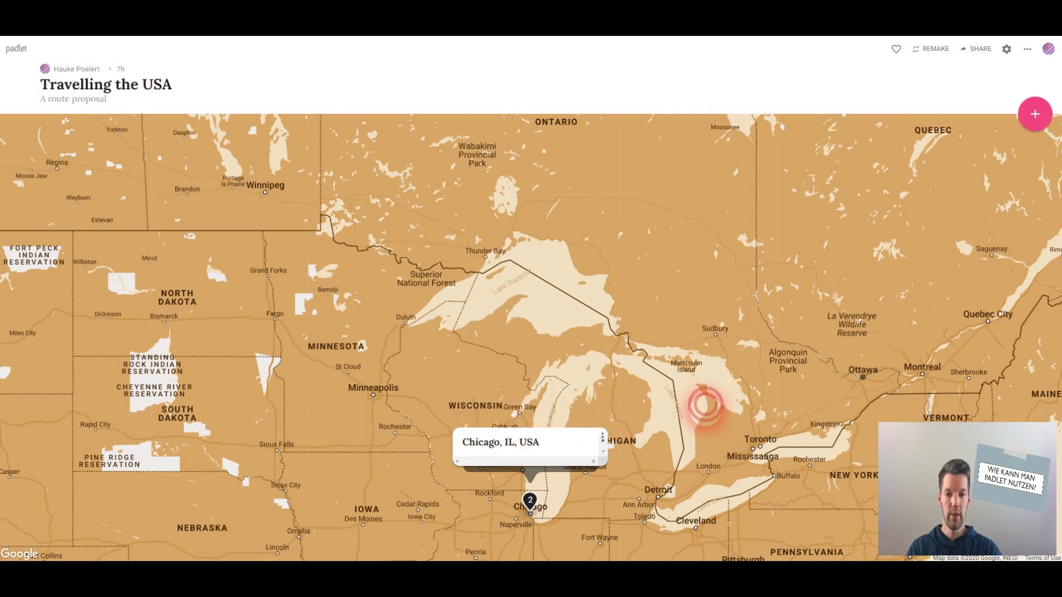
pyautogui.scroll(-2, 699, 404)
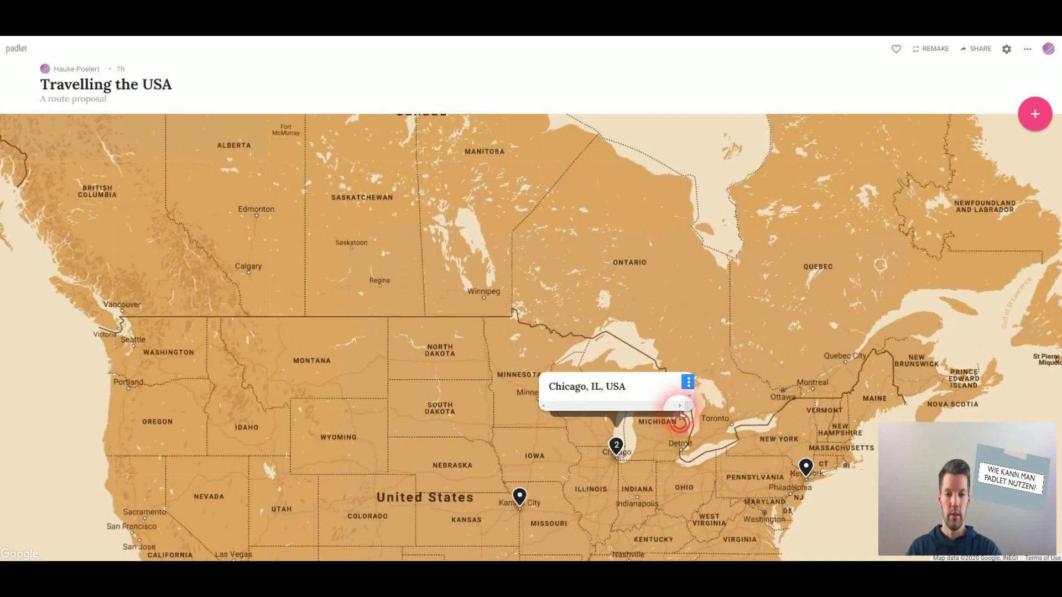
pyautogui.moveTo(681, 387); pyautogui.dragTo(657, 369)
pyautogui.click(664, 336)
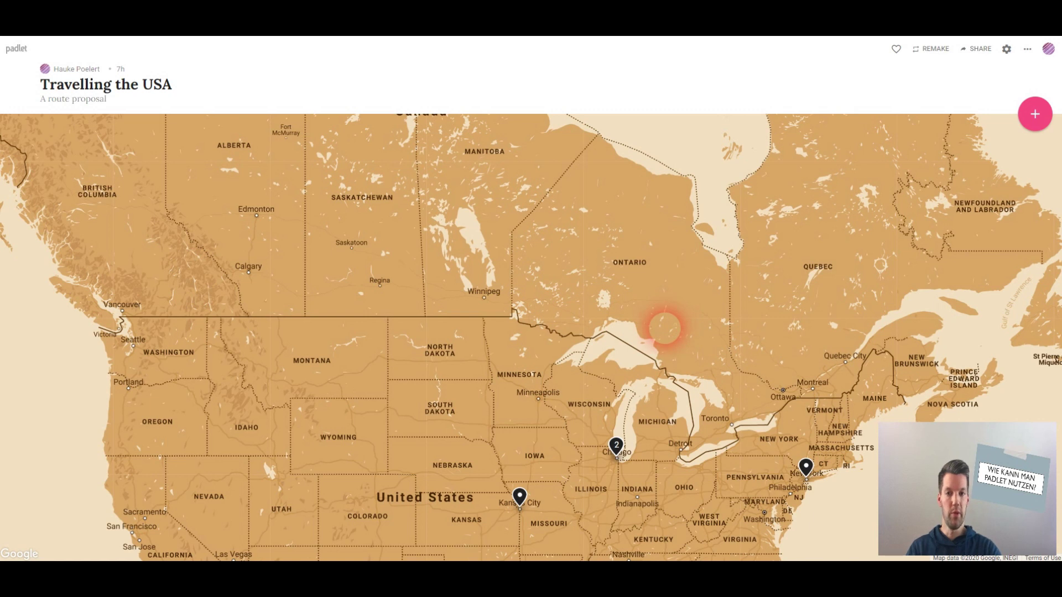
# Step: Open the timeline padlet "Die Wiedervereinigung Deutschlands 1989-90", examine its dated posts and video post, and return to the padlet overview
pyautogui.click(21, 49)
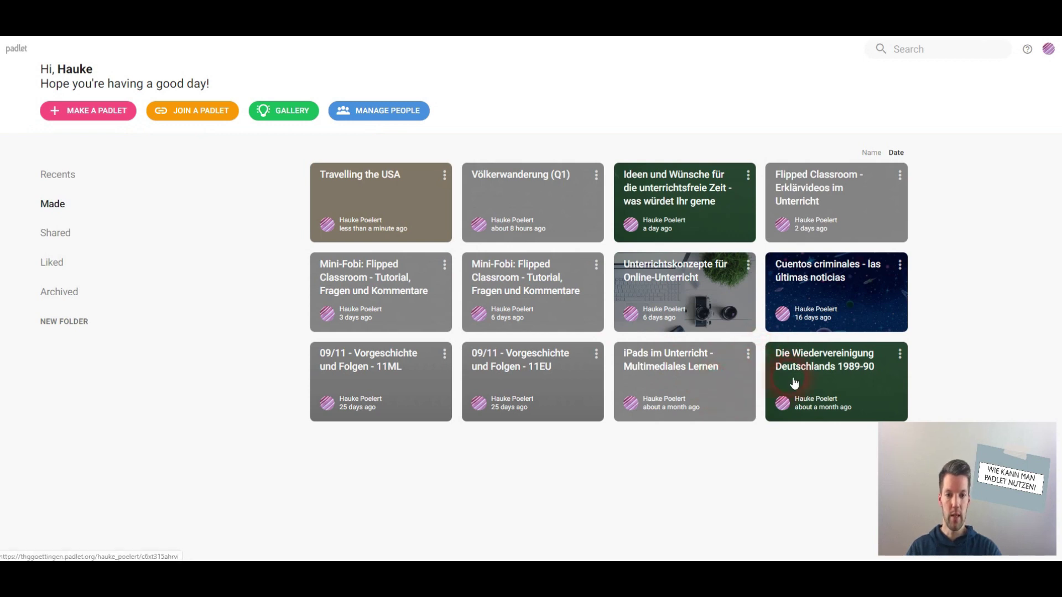
pyautogui.click(831, 381)
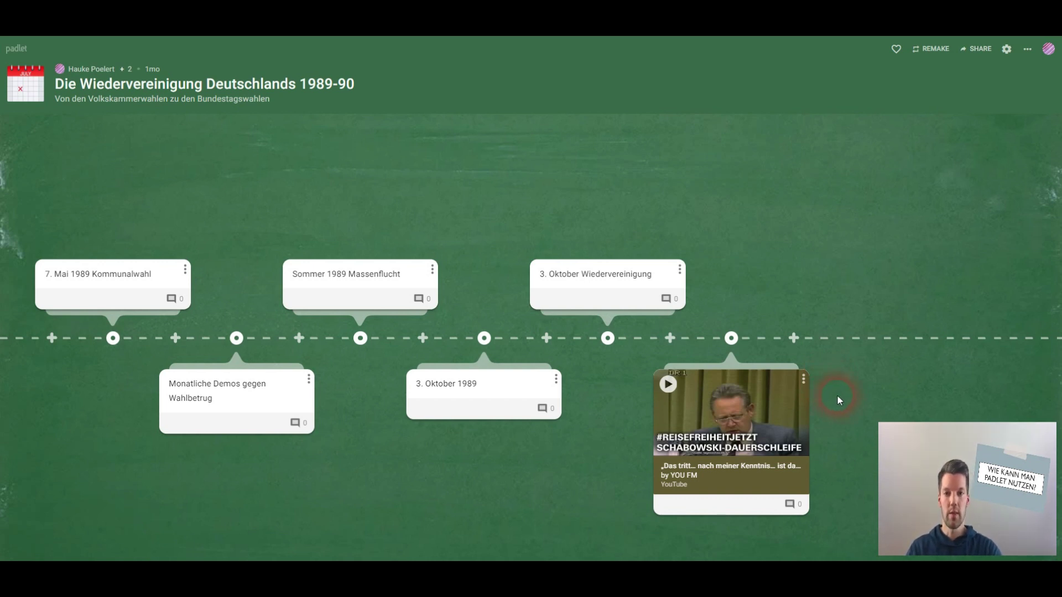
pyautogui.click(145, 277)
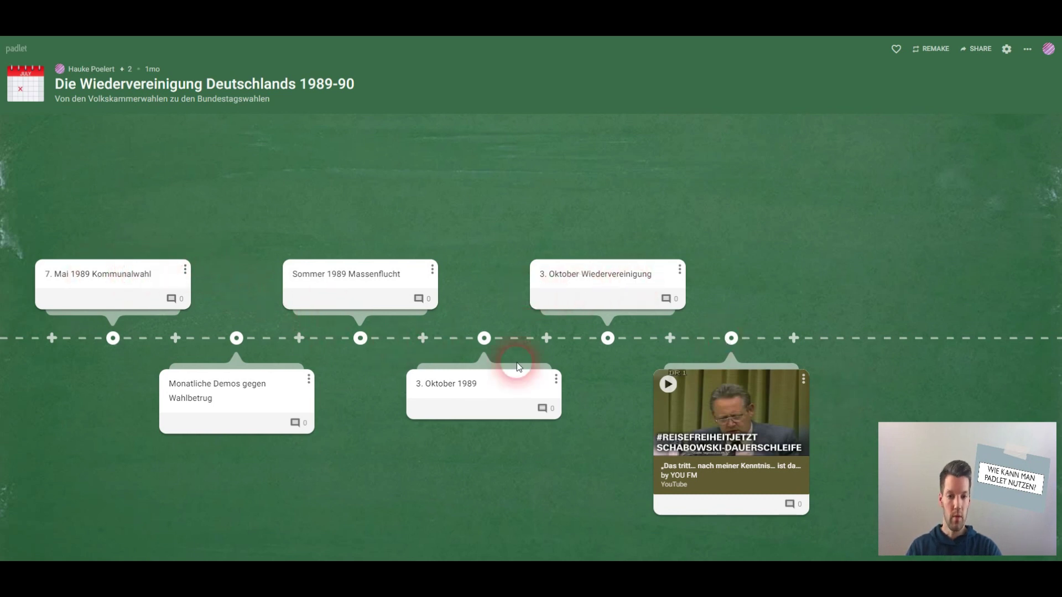
pyautogui.click(475, 394)
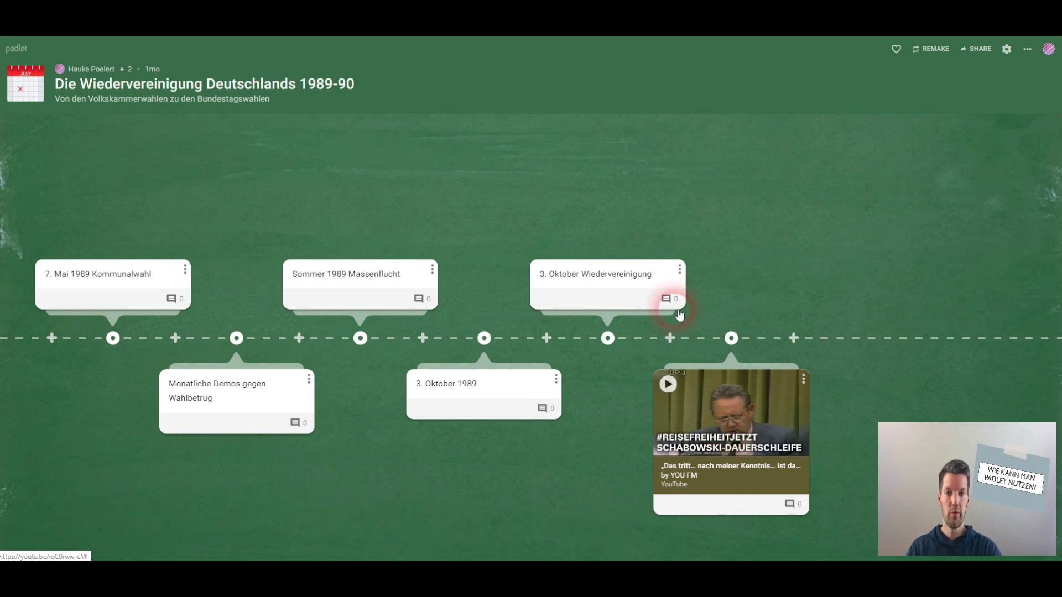
pyautogui.click(312, 152)
pyautogui.click(32, 61)
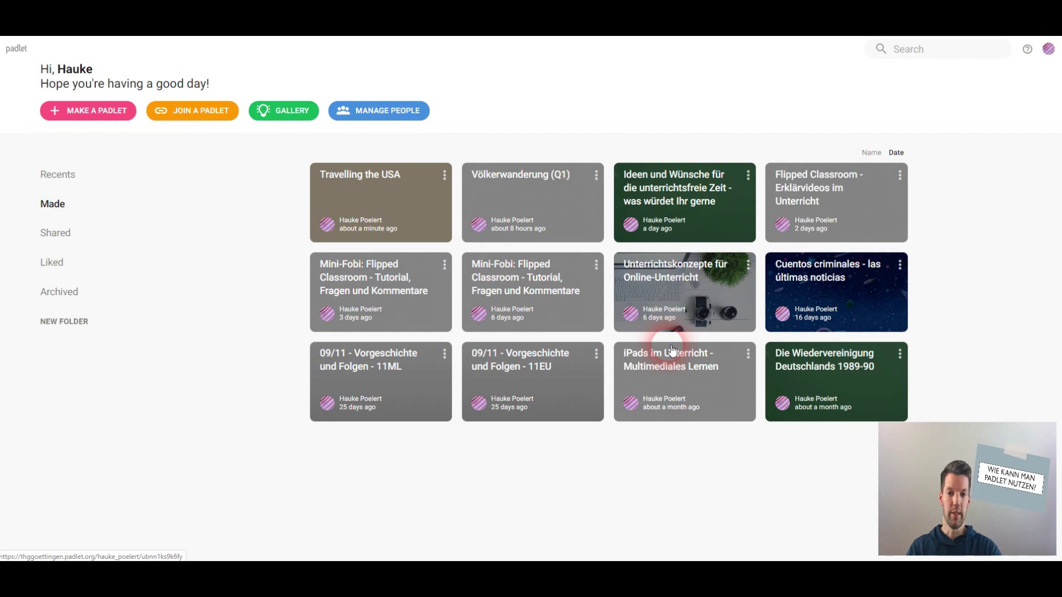